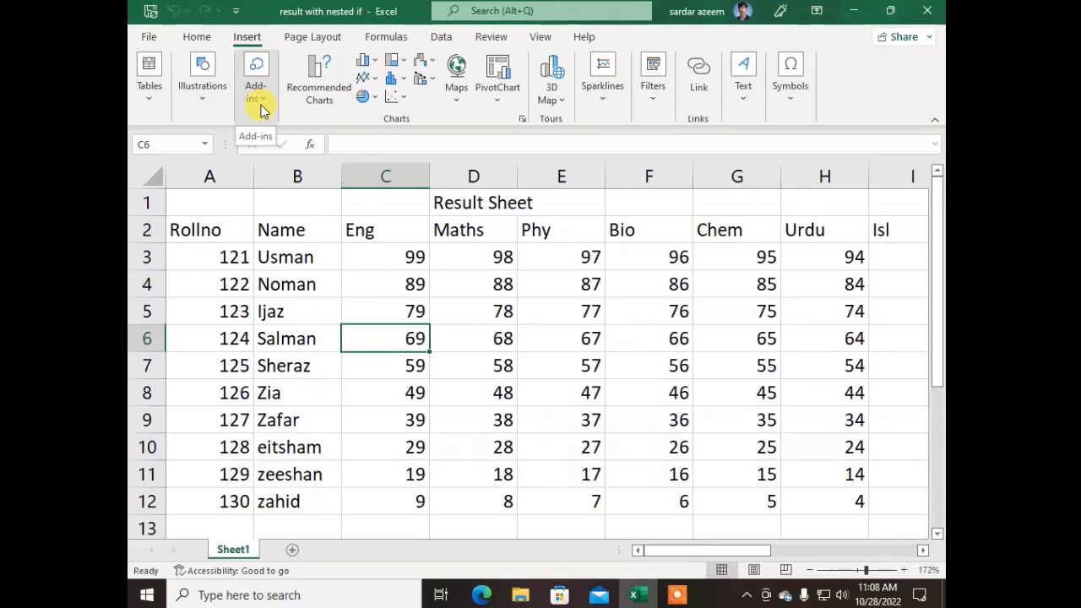
# Insert the favpng_information-system-administrator picture of a person with a key from this device's Downloads folder at cell B13.
pyautogui.scroll(-5, 376, 284)
pyautogui.scroll(3, 385, 301)
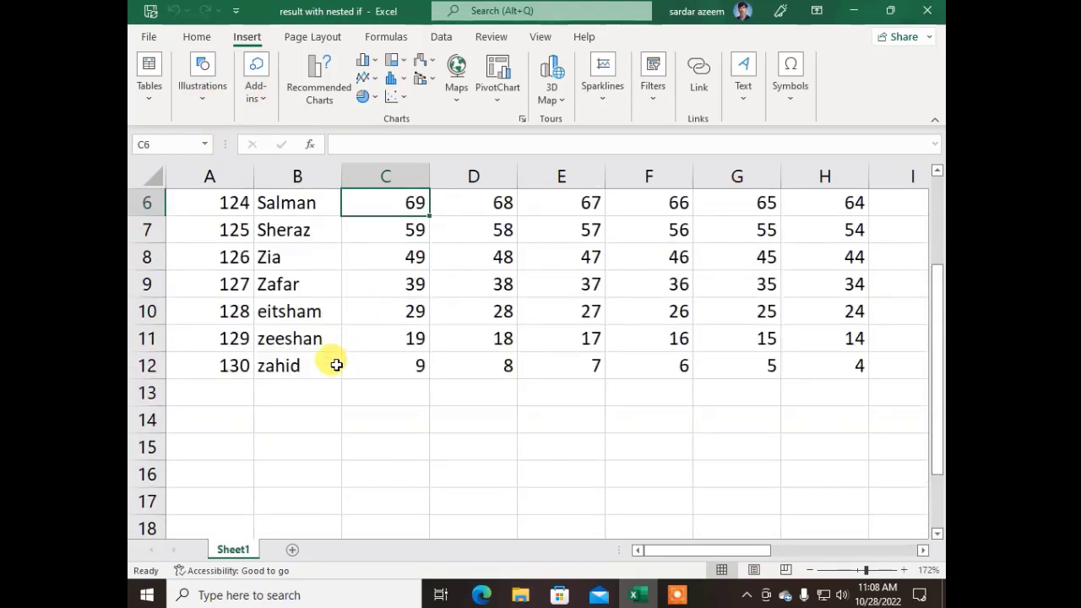
pyautogui.click(307, 392)
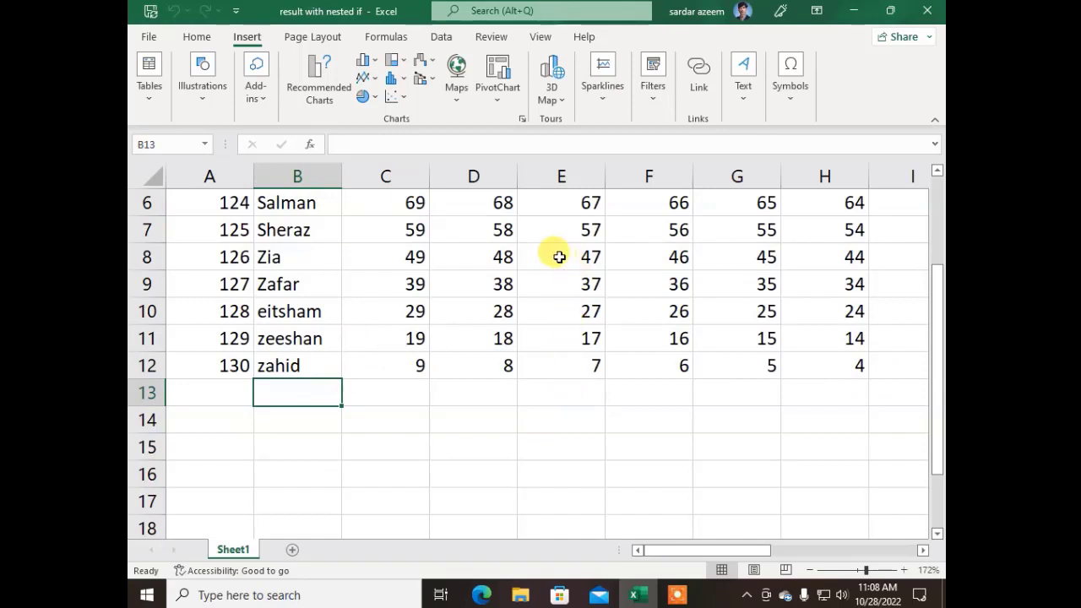
pyautogui.click(202, 80)
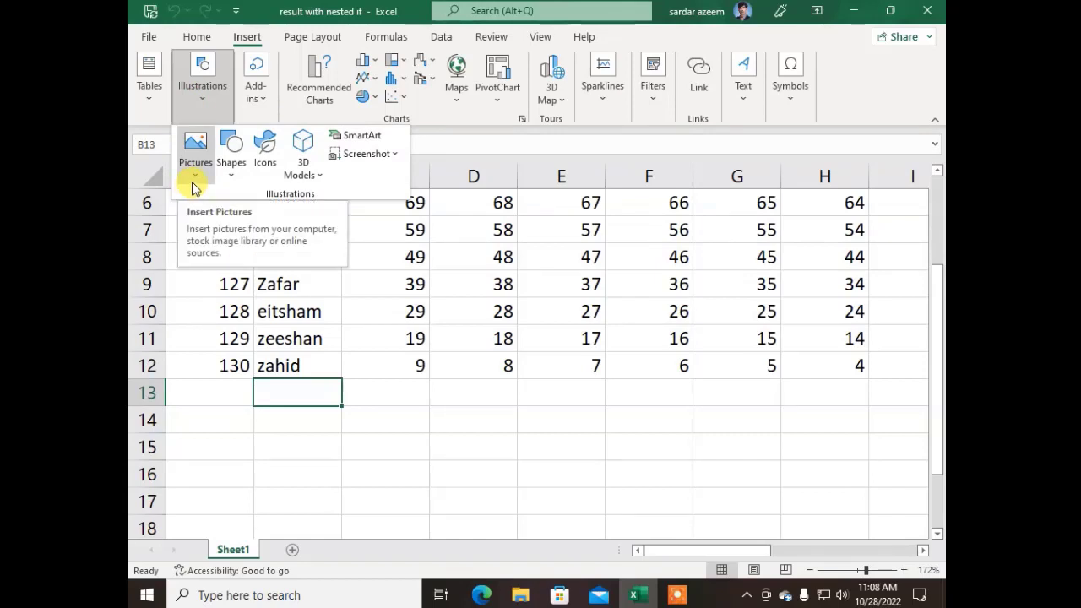
pyautogui.click(193, 182)
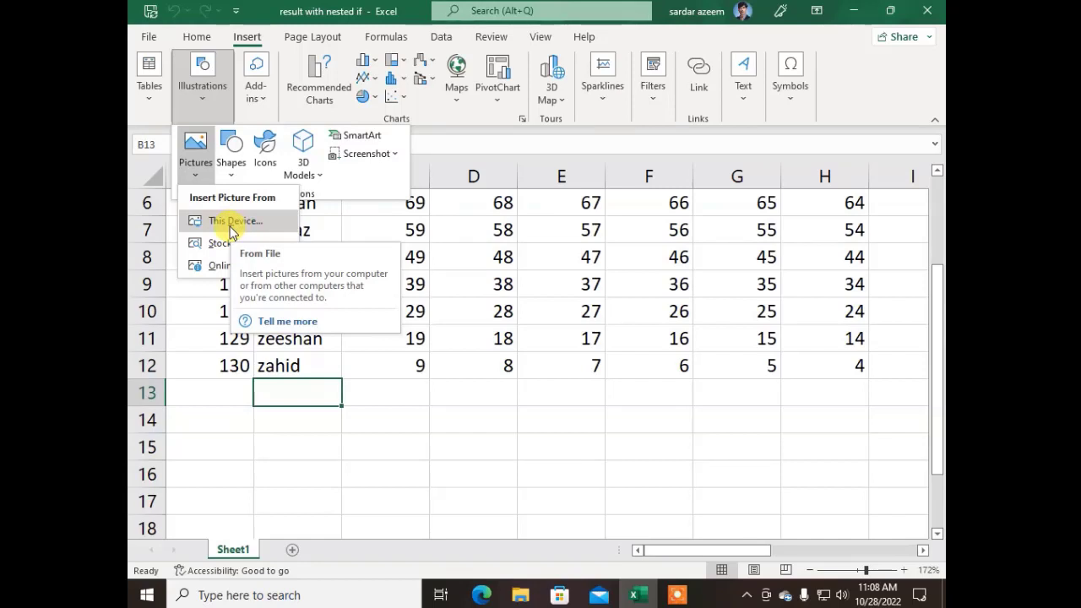
pyautogui.press('Escape')
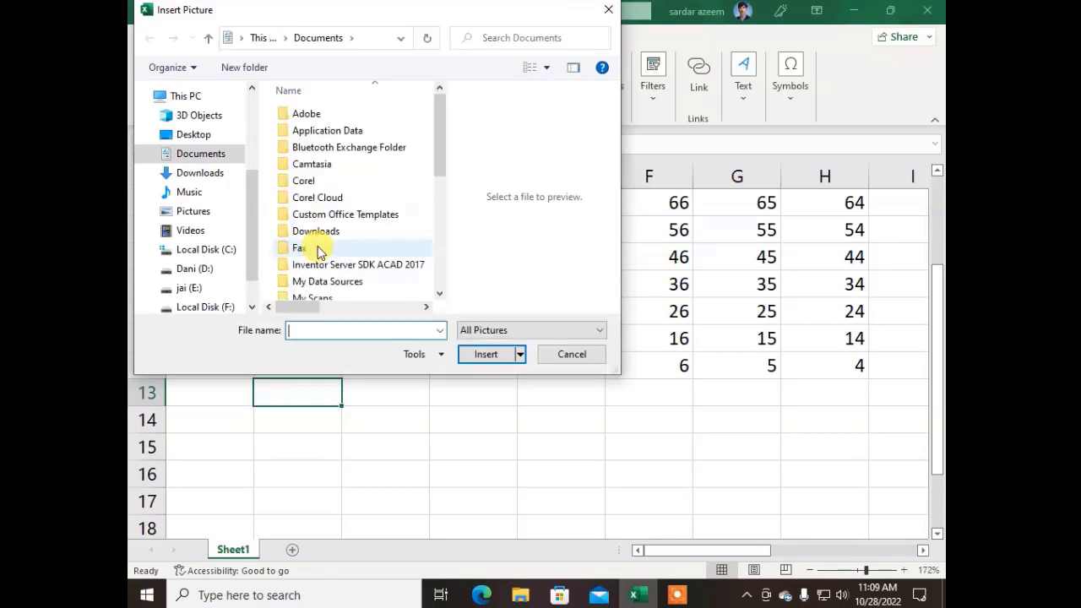
pyautogui.click(184, 177)
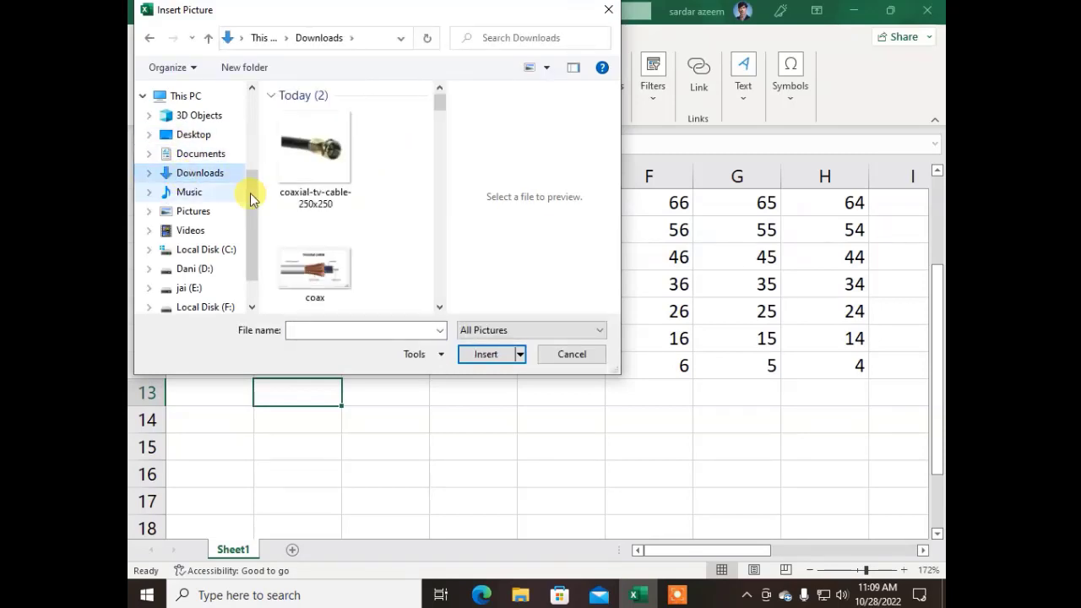
pyautogui.scroll(-5, 346, 228)
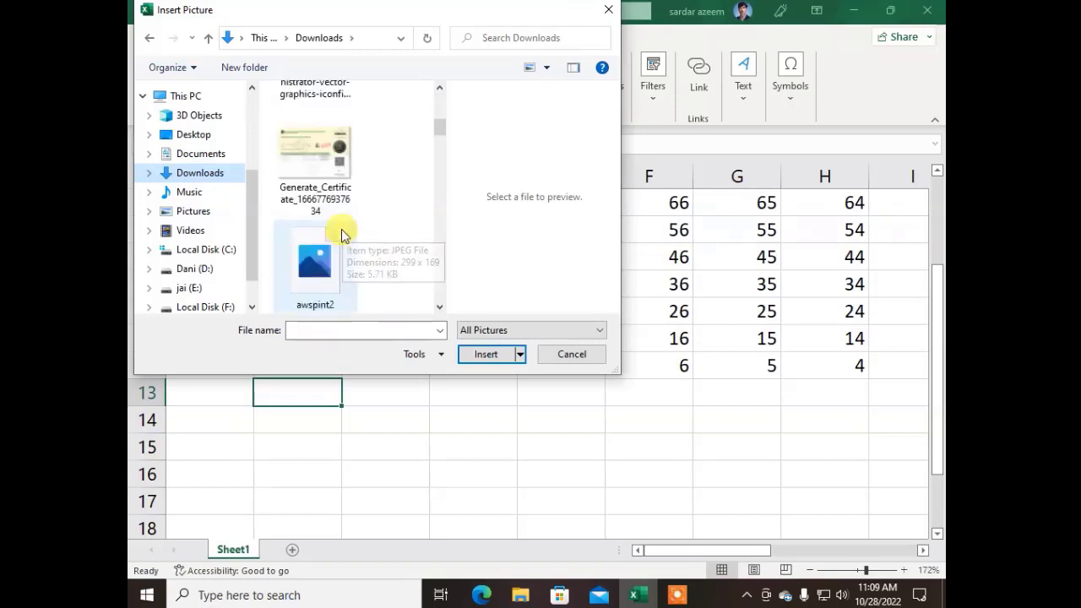
pyautogui.scroll(-2, 342, 234)
pyautogui.scroll(5, 321, 219)
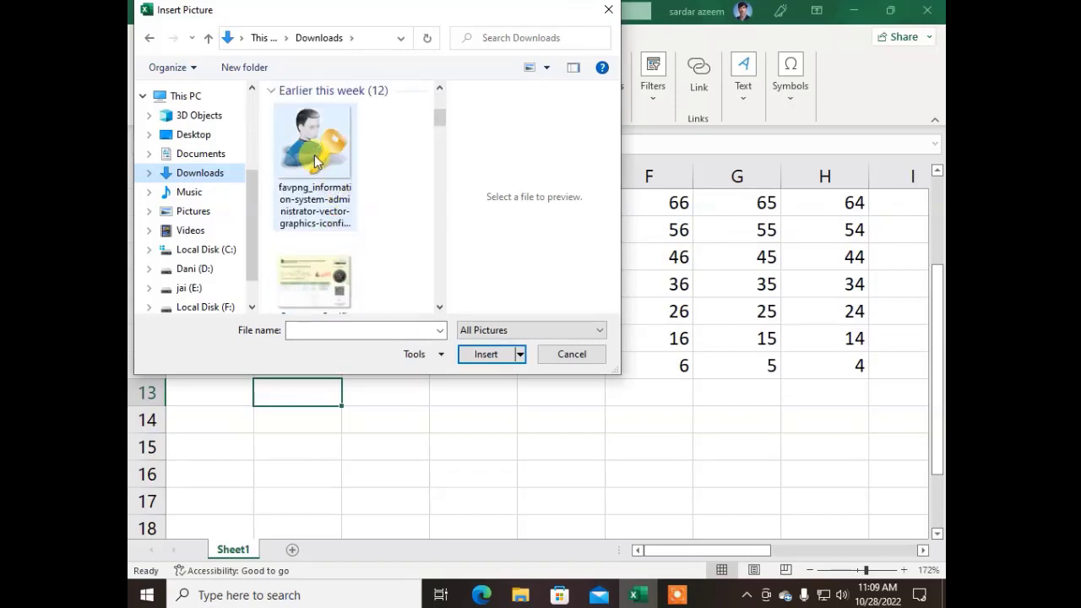
pyautogui.click(316, 162)
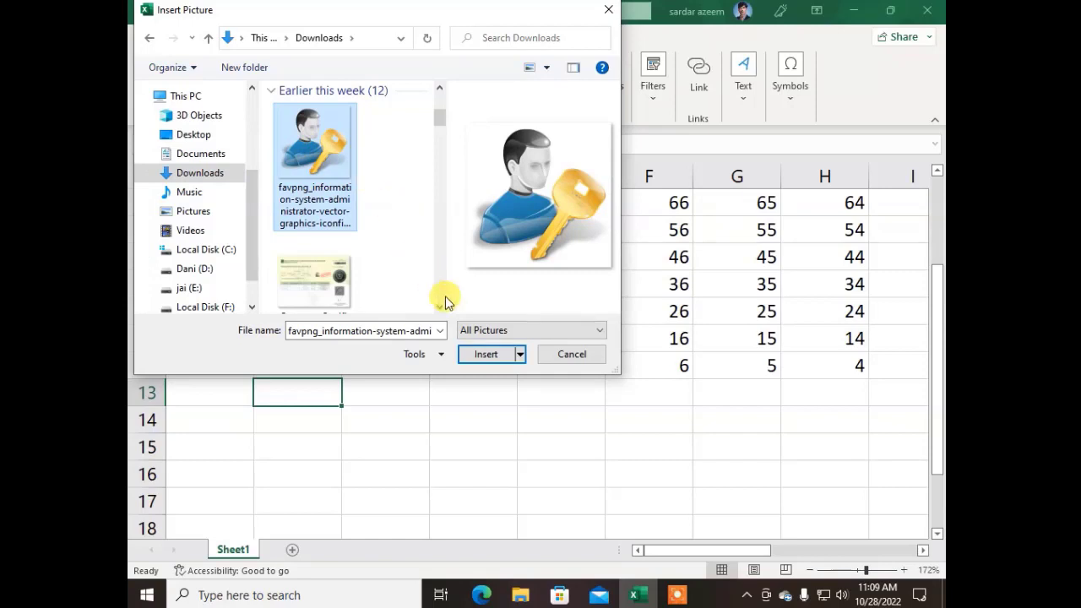
pyautogui.click(483, 355)
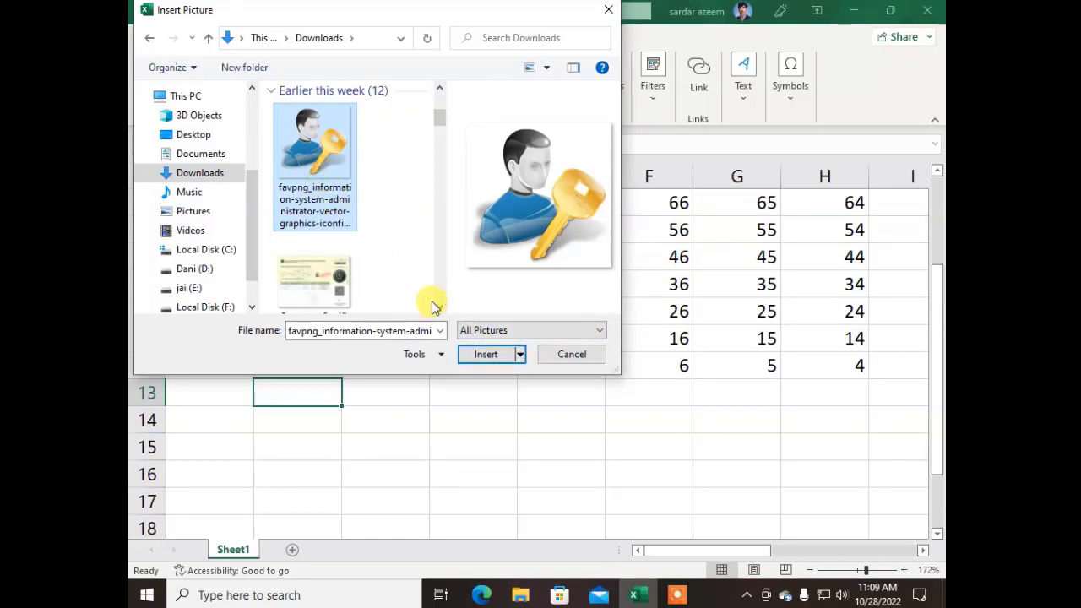
pyautogui.click(487, 358)
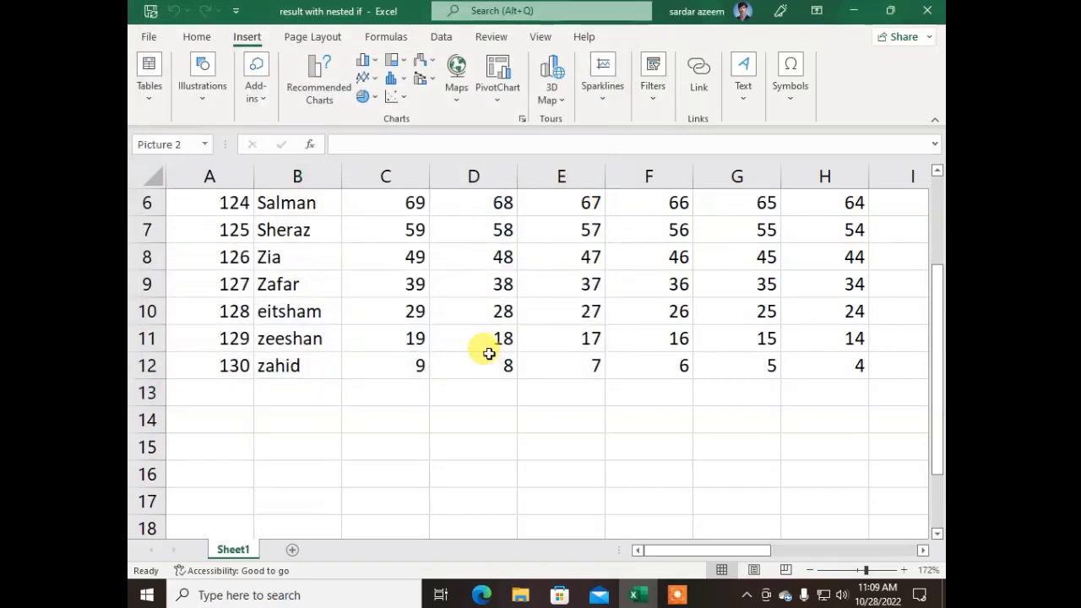
# Move the inserted picture sideways and slightly down so that it starts around cell E15, below the result table.
pyautogui.scroll(-3, 479, 353)
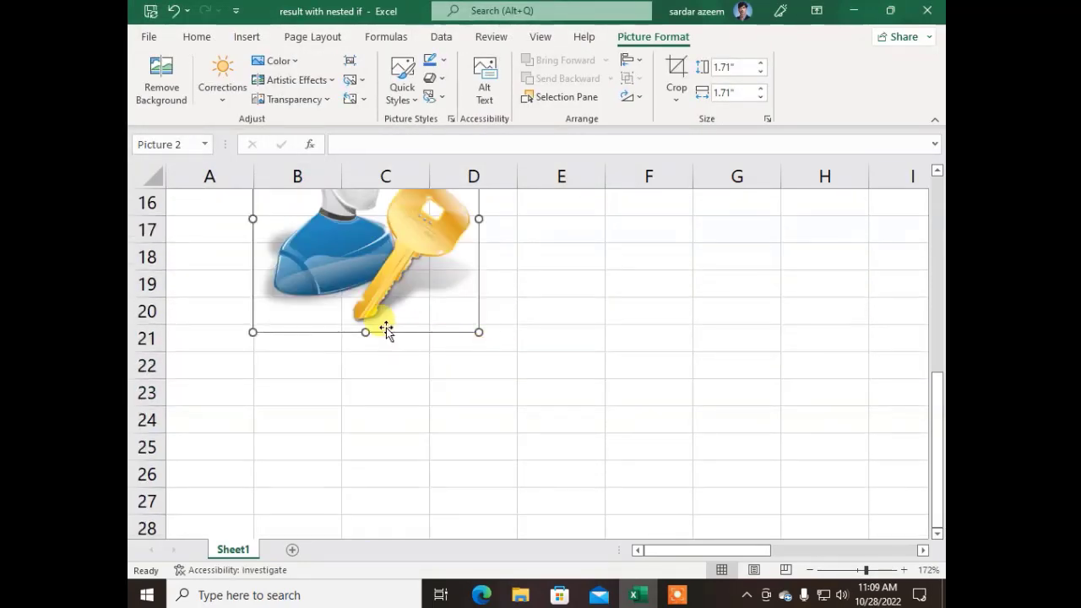
pyautogui.scroll(3, 385, 331)
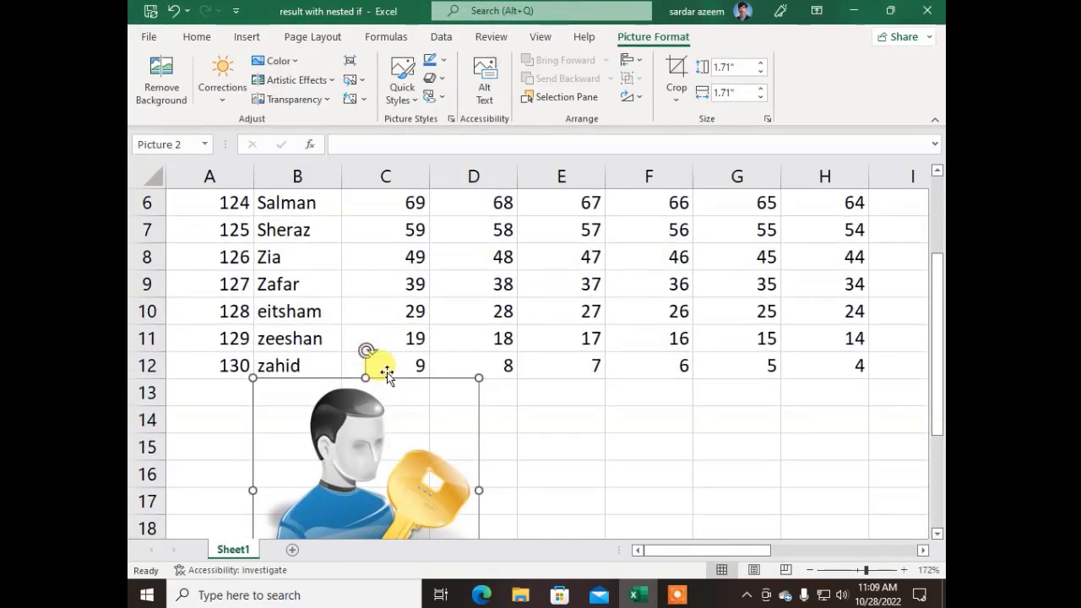
pyautogui.scroll(-3, 385, 378)
pyautogui.moveTo(397, 333); pyautogui.dragTo(688, 393)
pyautogui.scroll(3, 407, 367)
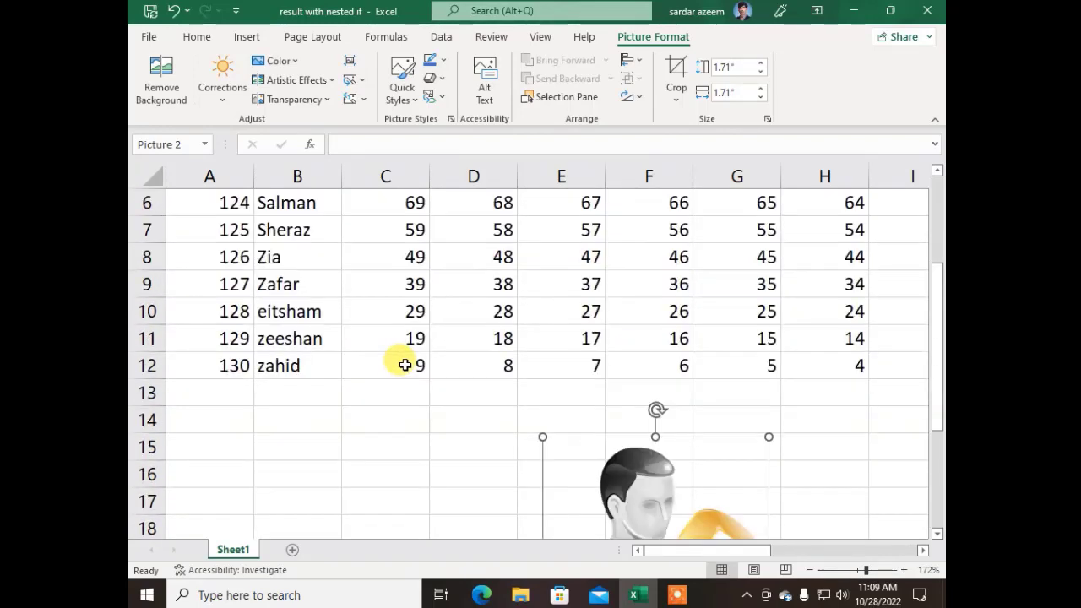
# Enlarge the person-with-key picture proportionally to about 3.35" by 3.35".
pyautogui.scroll(-3, 458, 330)
pyautogui.scroll(-1, 479, 320)
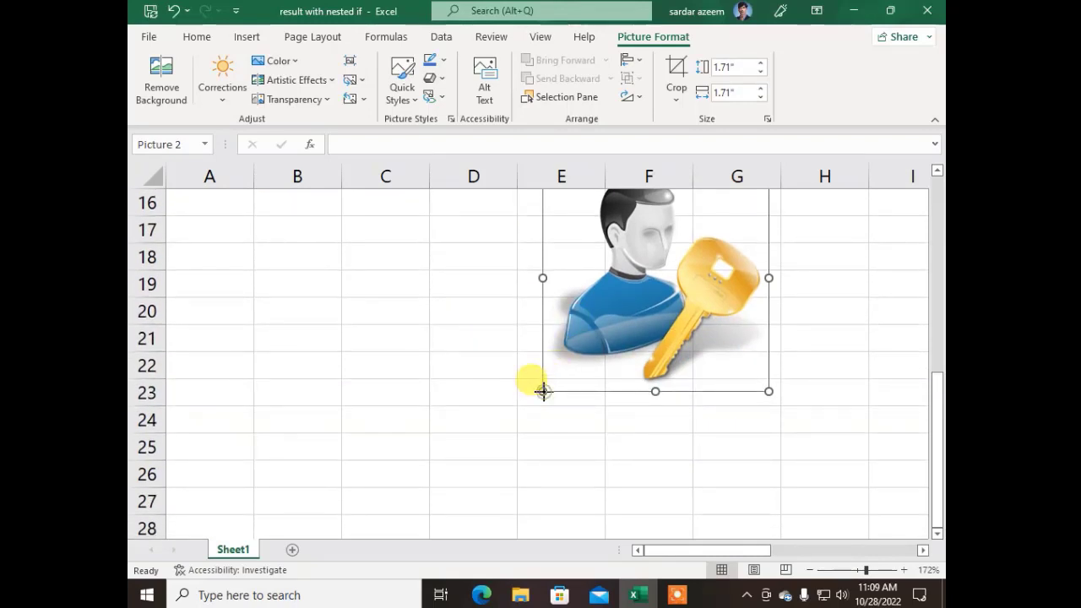
pyautogui.moveTo(542, 391); pyautogui.dragTo(323, 488)
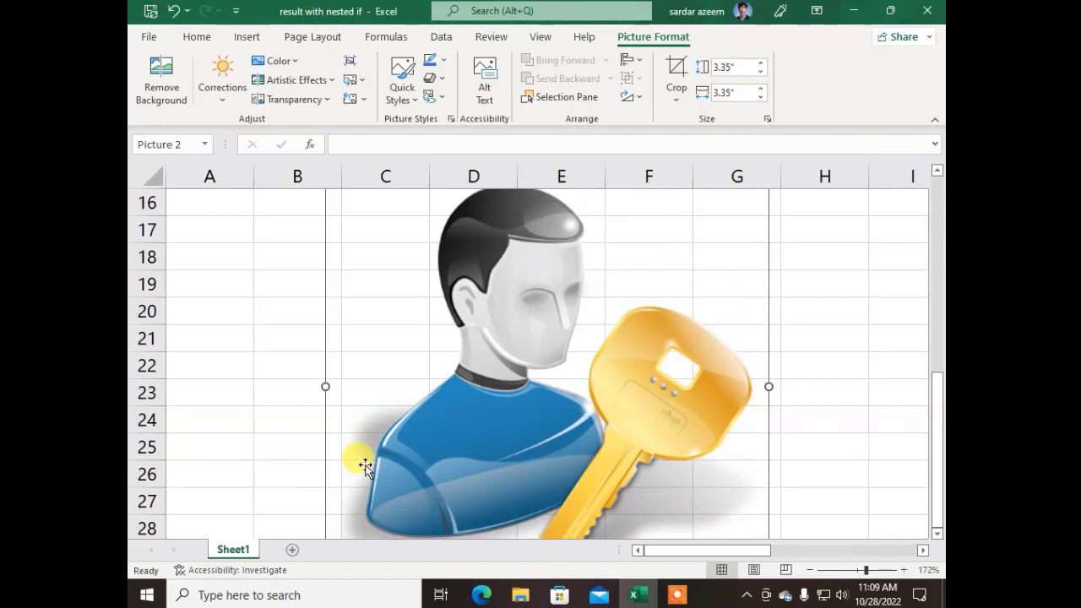
# Shrink the person-with-key picture proportionally in two stages, to about 1.91" and down to about 1.1" square.
pyautogui.scroll(-2, 410, 446)
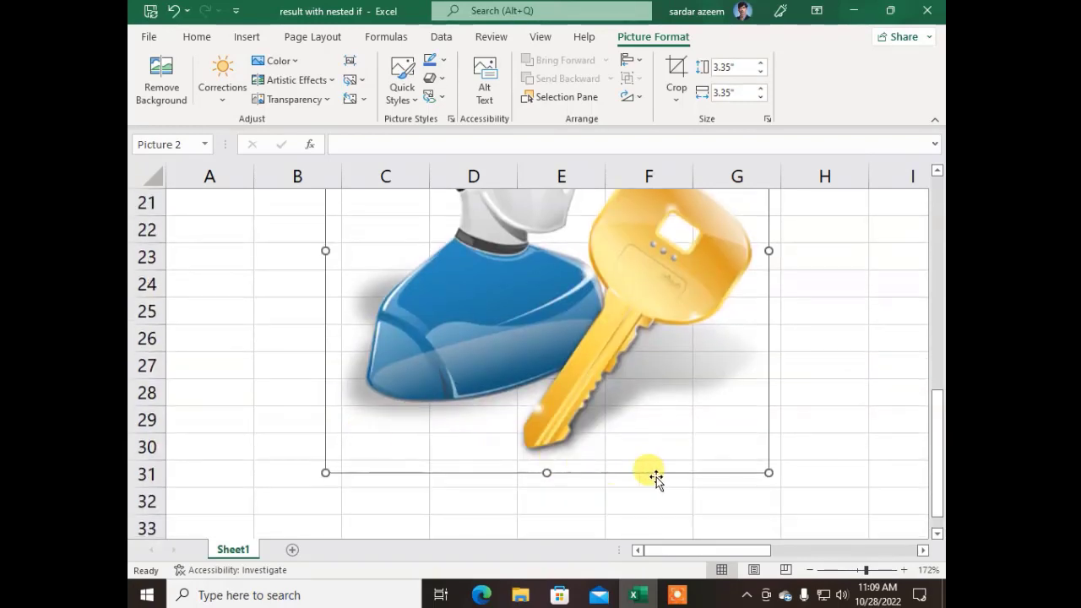
pyautogui.moveTo(765, 471); pyautogui.dragTo(579, 282)
pyautogui.scroll(5, 583, 386)
pyautogui.scroll(-2, 585, 390)
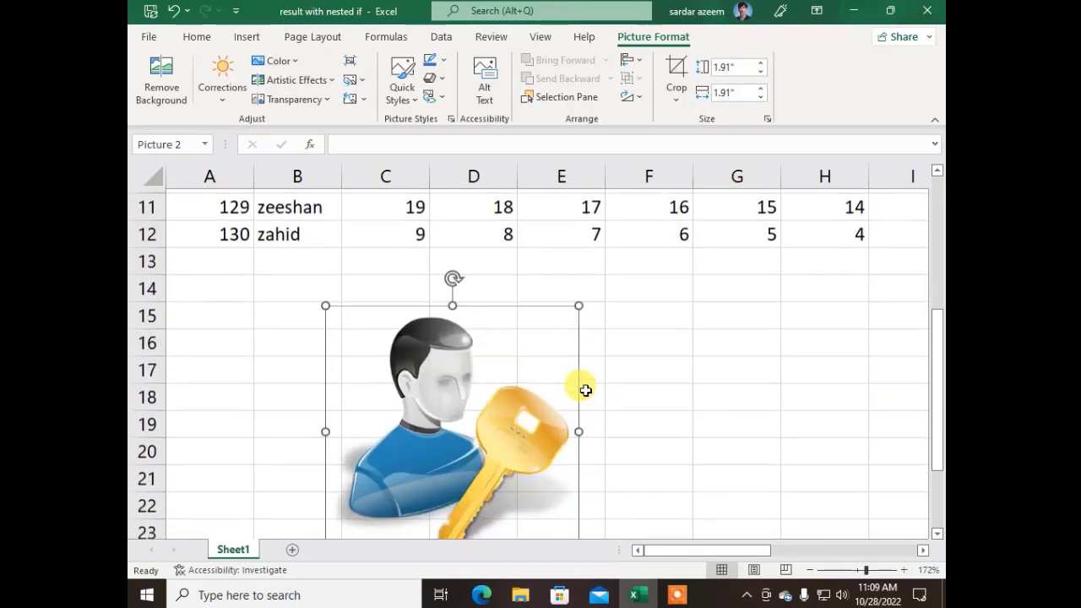
pyautogui.moveTo(578, 305); pyautogui.dragTo(464, 393)
pyautogui.scroll(-3, 705, 353)
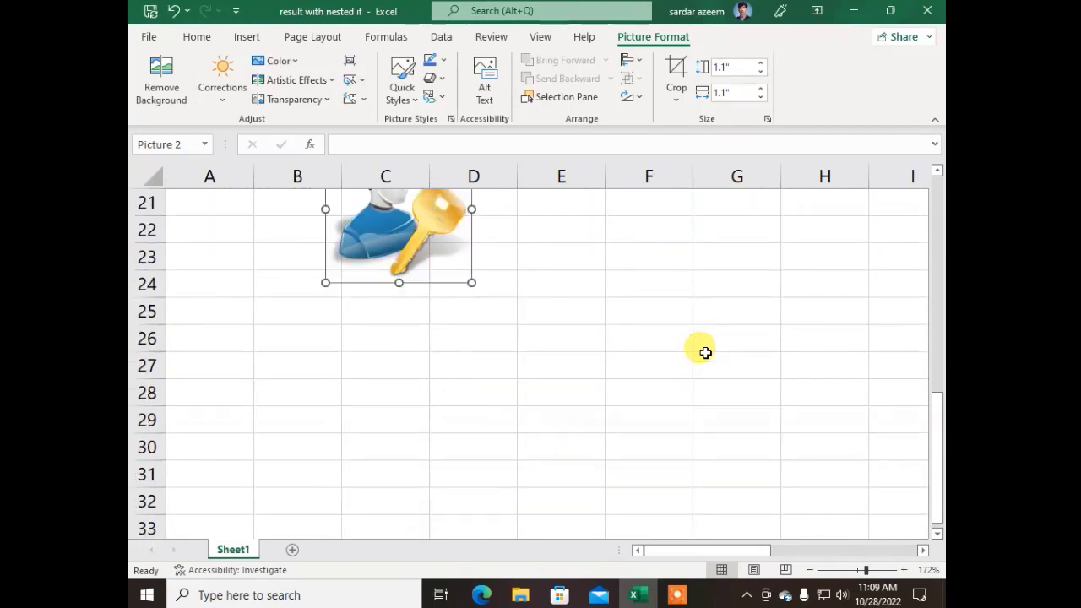
# Move the small picture below columns E and F, around rows 16 to 22, and delete it from the sheet.
pyautogui.scroll(2, 550, 341)
pyautogui.moveTo(424, 270); pyautogui.dragTo(629, 212)
pyautogui.scroll(2, 592, 355)
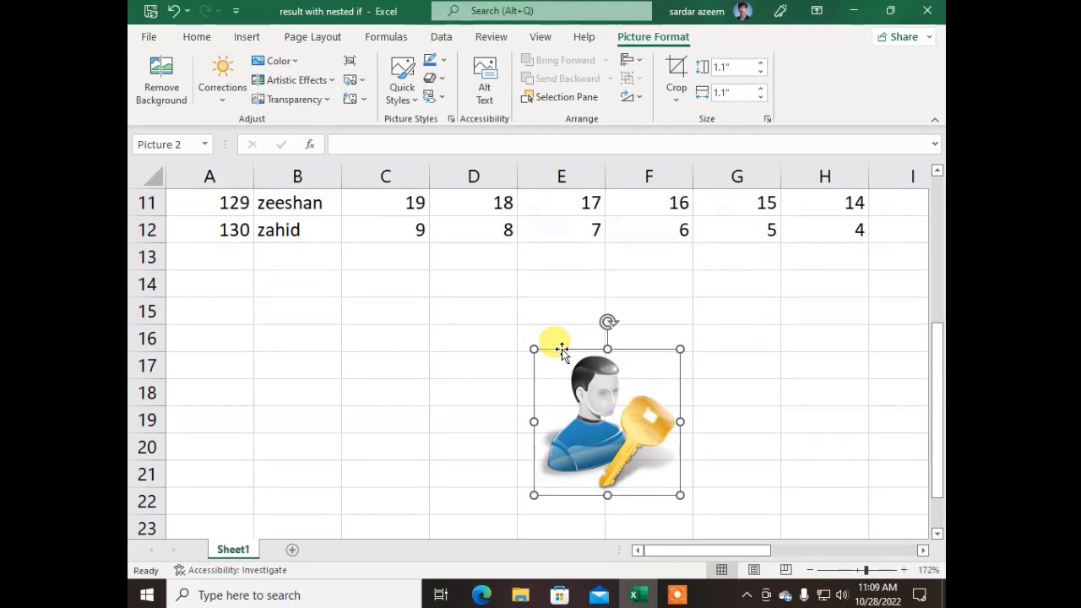
pyautogui.press('Delete')
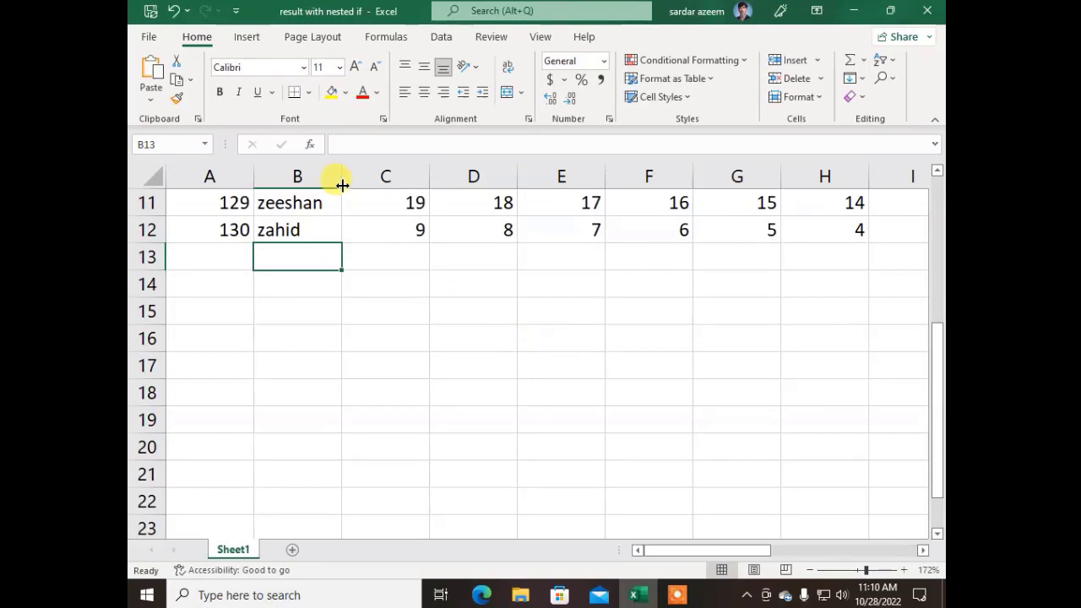
# Insert the stock Cutout People image of the man in a black suit raising his fist at cell B13.
pyautogui.moveTo(866, 569); pyautogui.dragTo(859, 570)
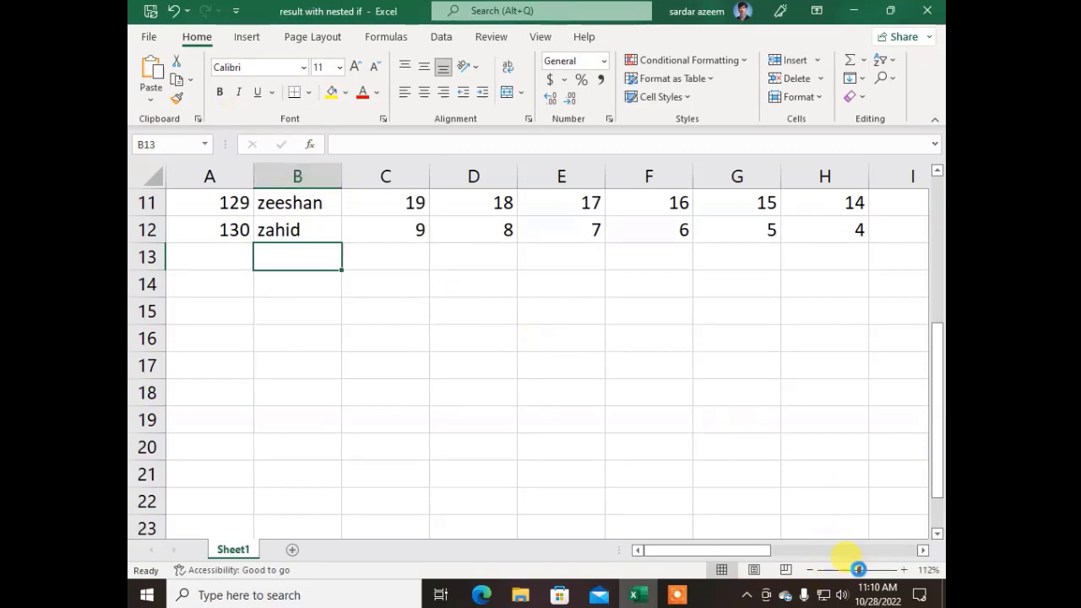
pyautogui.click(237, 39)
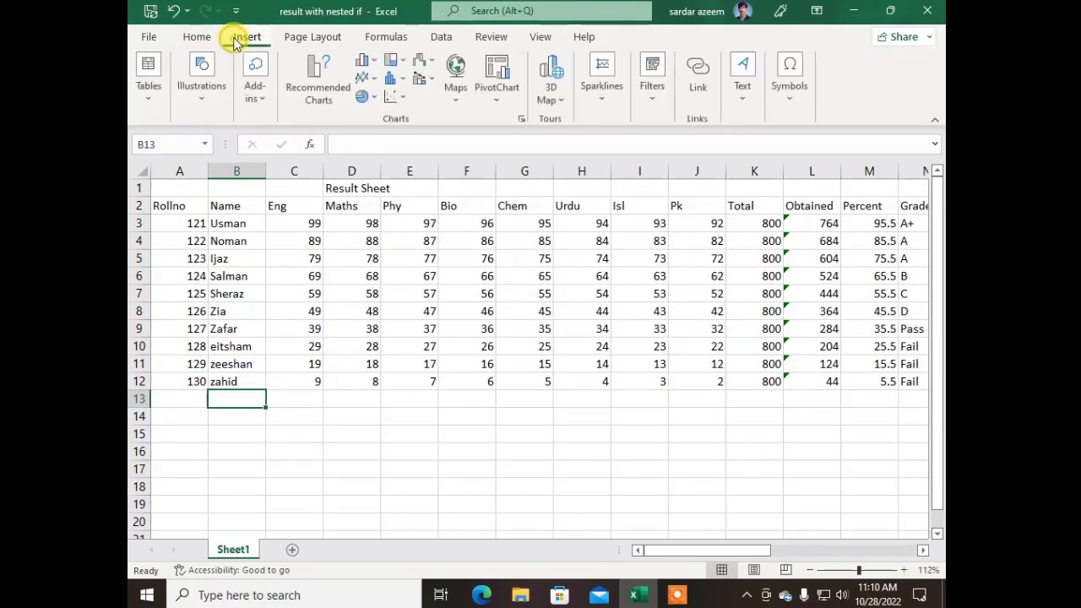
pyautogui.click(201, 84)
pyautogui.click(185, 173)
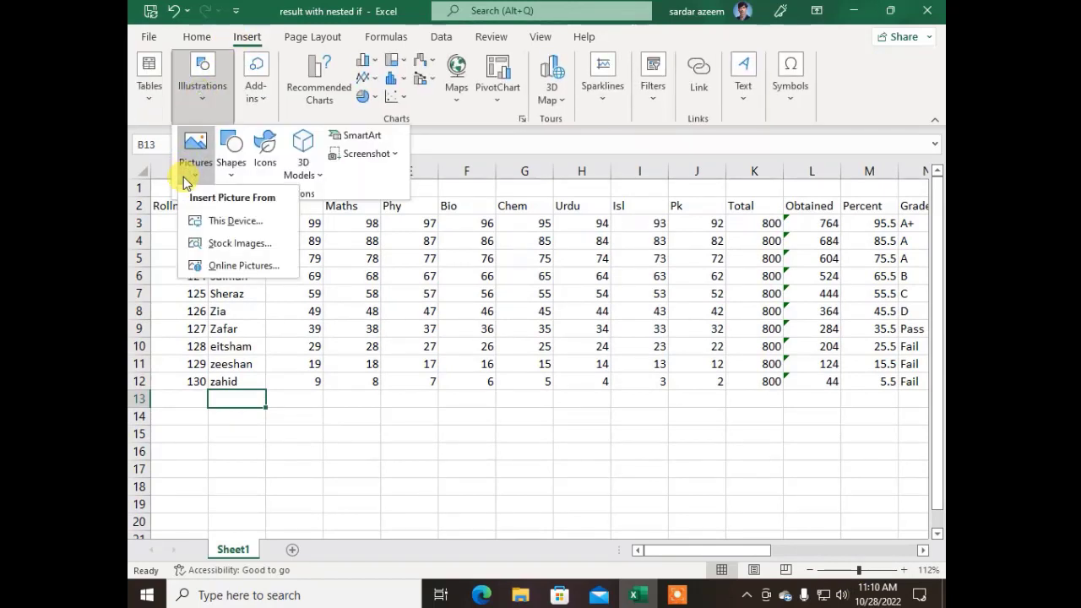
pyautogui.click(241, 246)
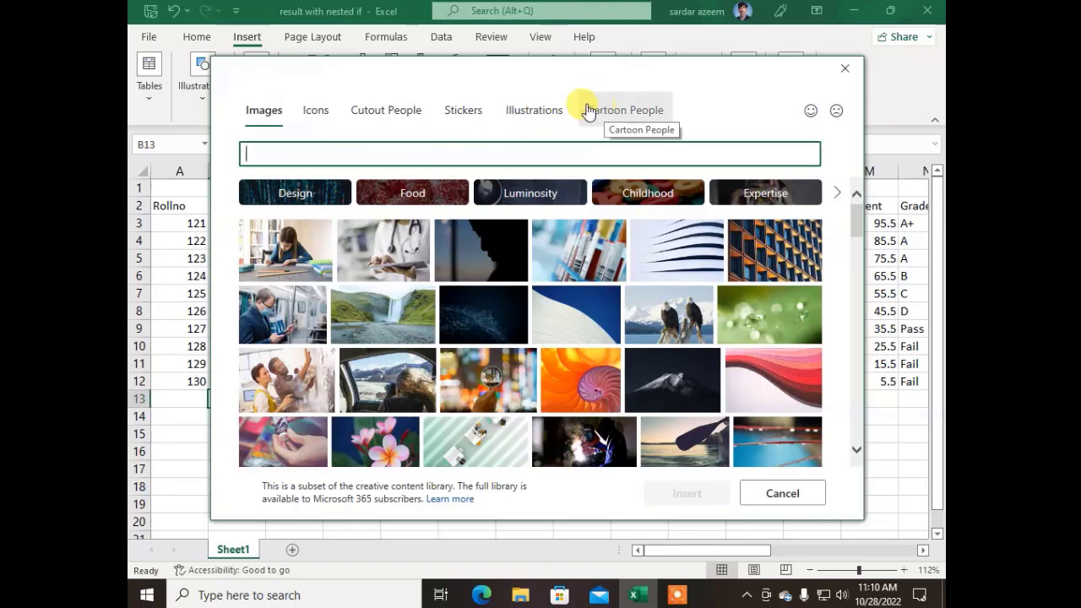
pyautogui.click(380, 122)
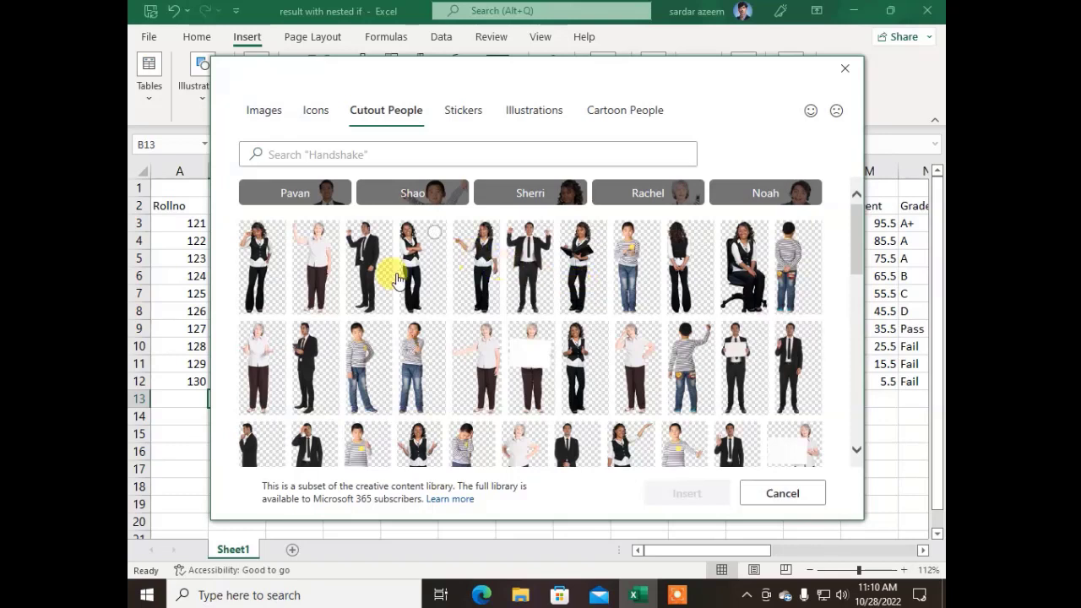
pyautogui.click(359, 247)
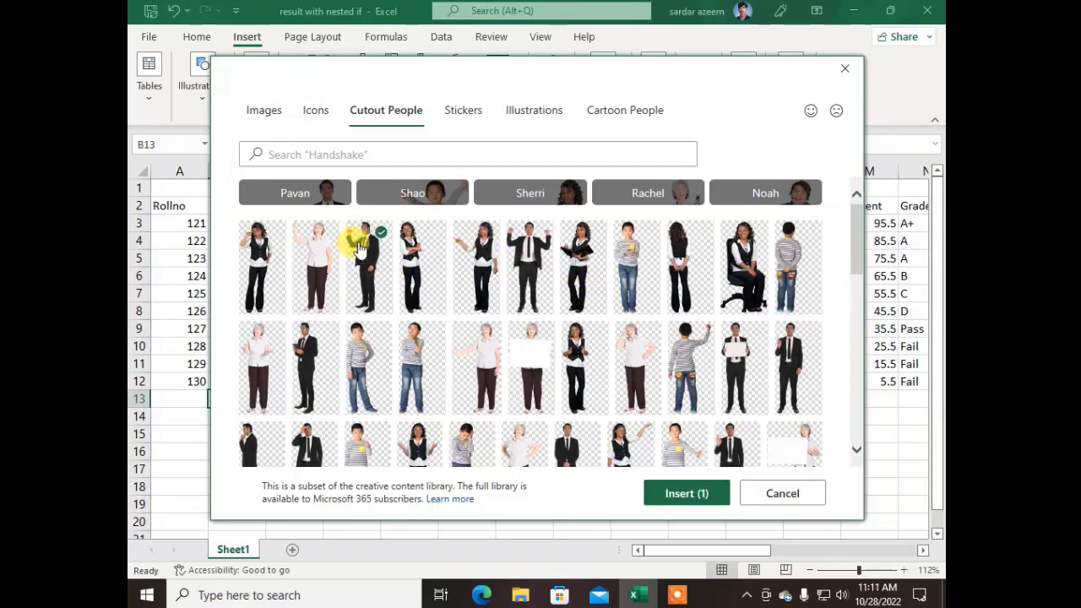
pyautogui.click(681, 493)
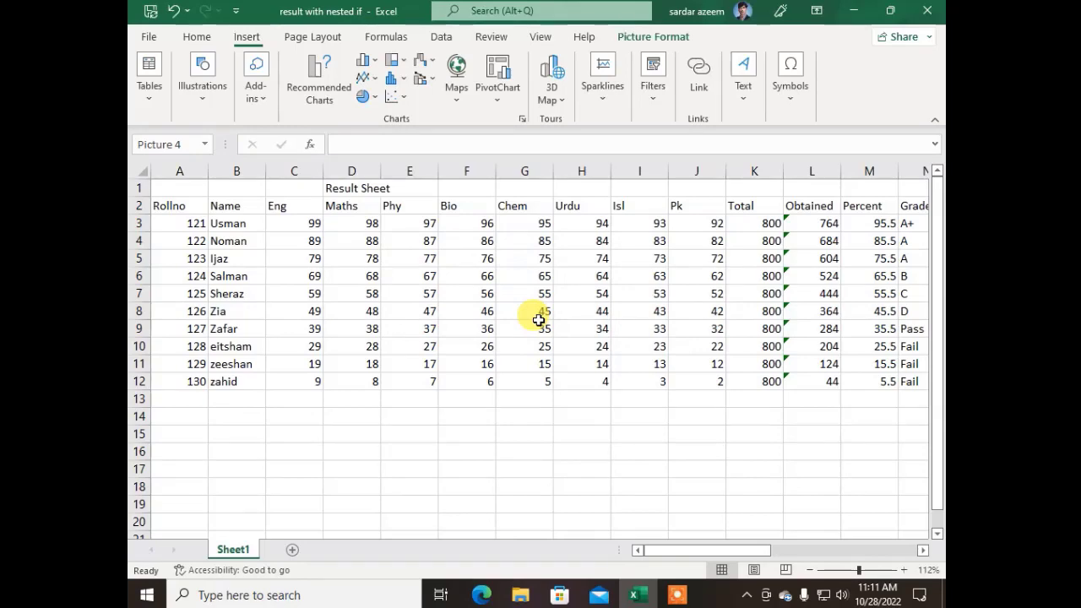
# Shrink the man's picture proportionally to about 8.55" high by 3.2" wide.
pyautogui.scroll(-10, 646, 327)
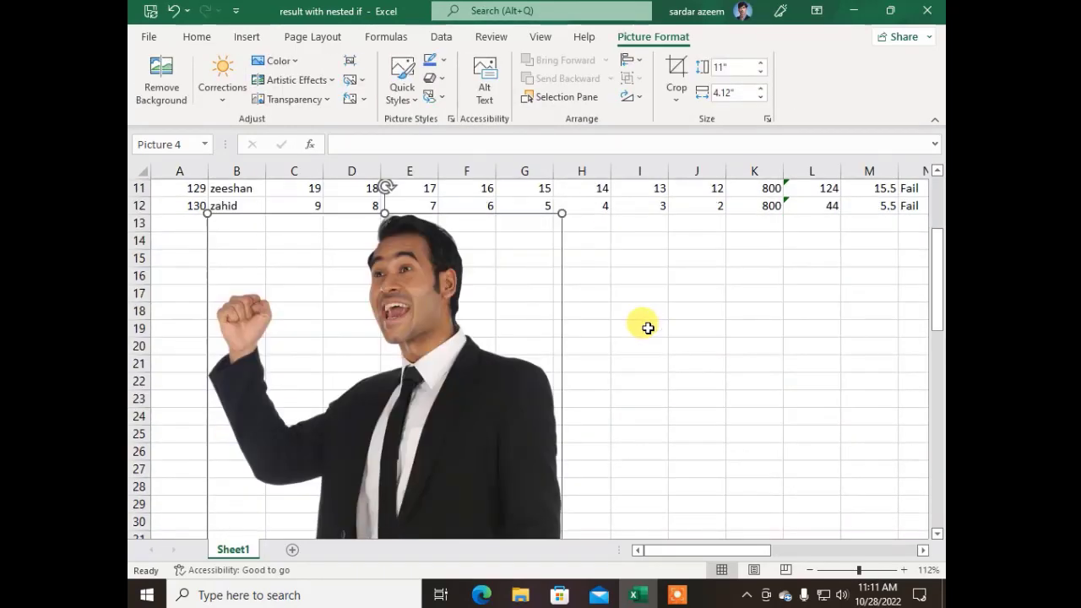
pyautogui.scroll(-7, 647, 327)
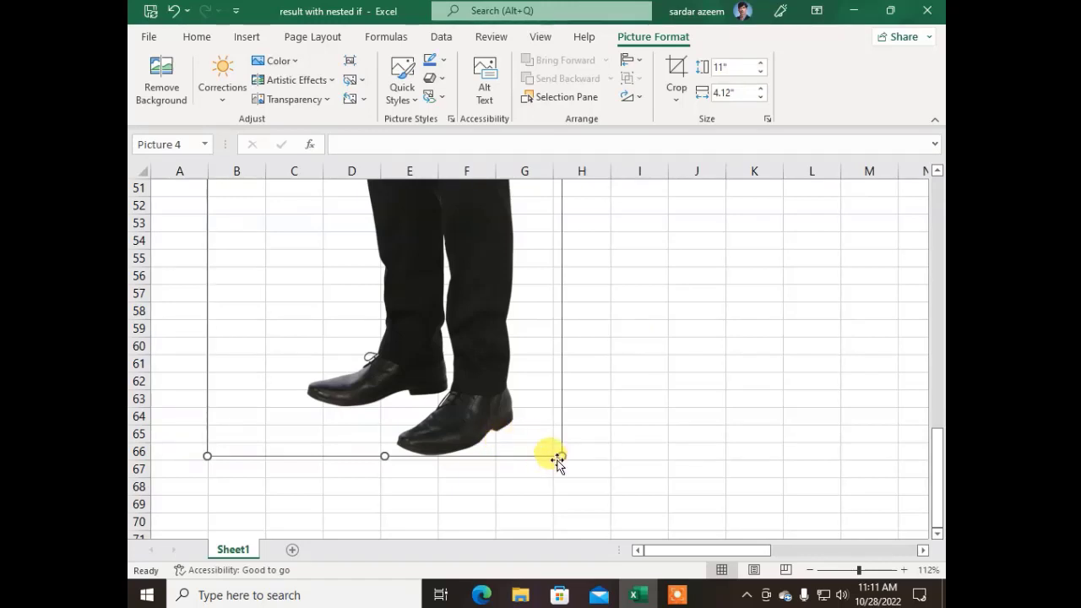
pyautogui.moveTo(557, 454); pyautogui.dragTo(454, 294)
pyautogui.scroll(15, 456, 312)
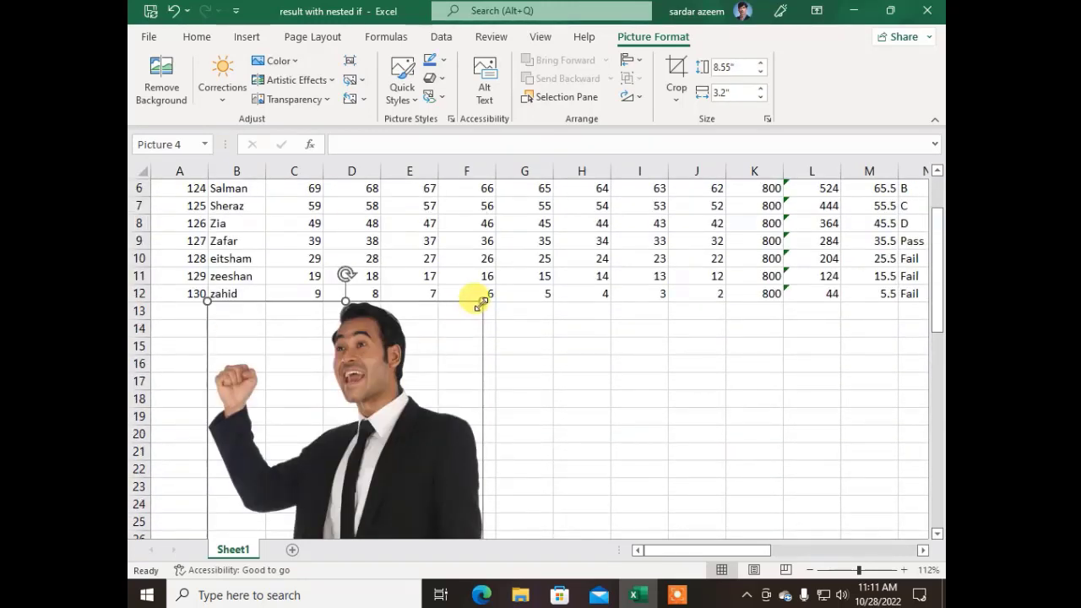
# Reduce the man's picture to about 4.66" high by 1.75" wide and place it tilted clockwise below columns G to J.
pyautogui.moveTo(482, 301); pyautogui.dragTo(314, 466)
pyautogui.moveTo(322, 505); pyautogui.dragTo(532, 322)
pyautogui.moveTo(629, 288); pyautogui.dragTo(465, 480)
pyautogui.moveTo(496, 429); pyautogui.dragTo(656, 276)
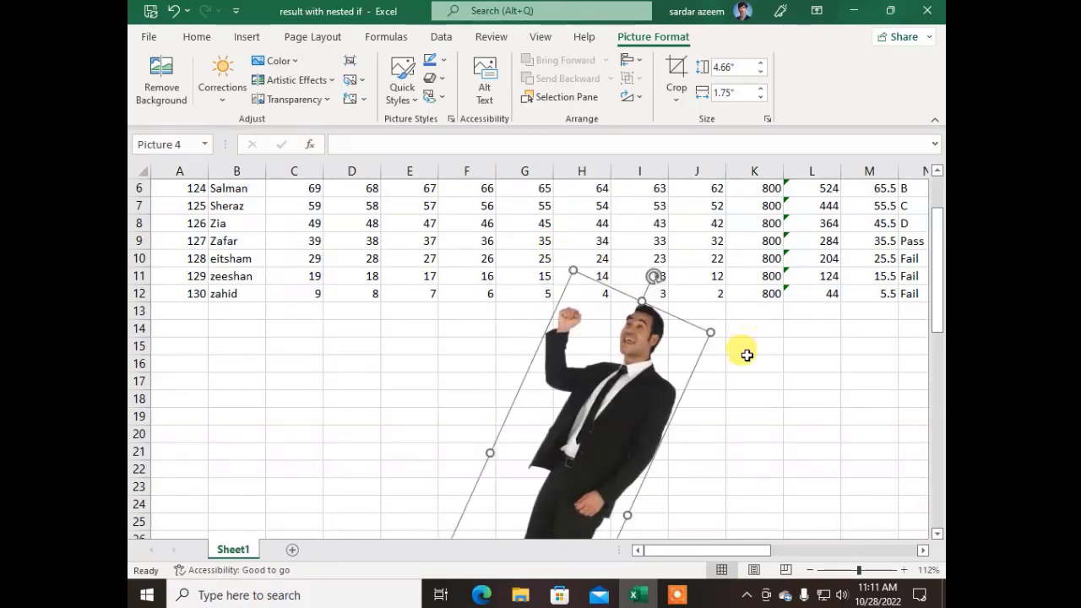
# Delete the tilted picture of the man from the sheet.
pyautogui.click(753, 393)
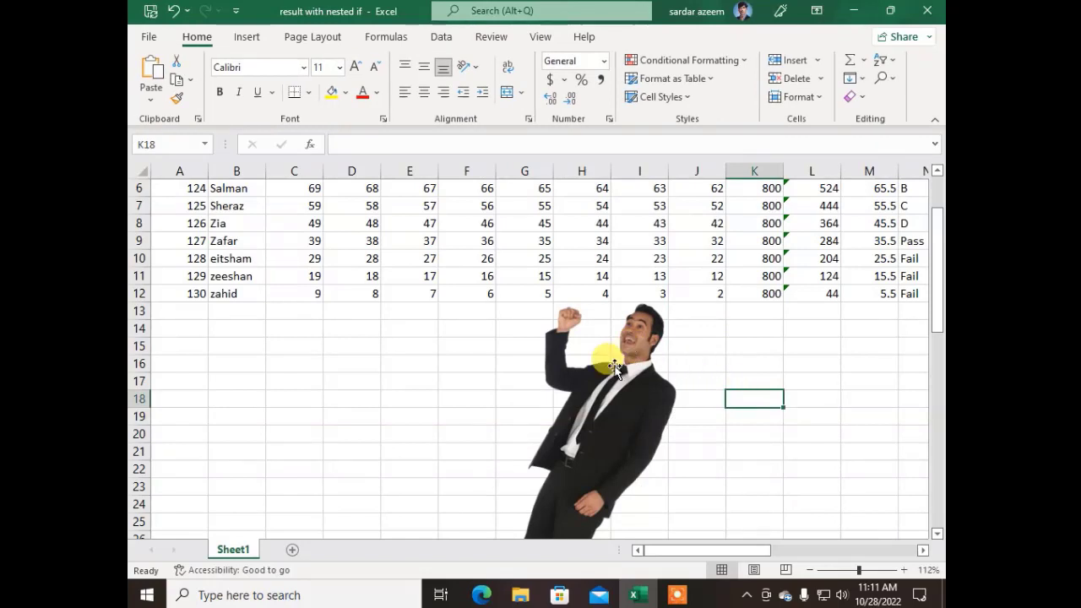
pyautogui.click(567, 365)
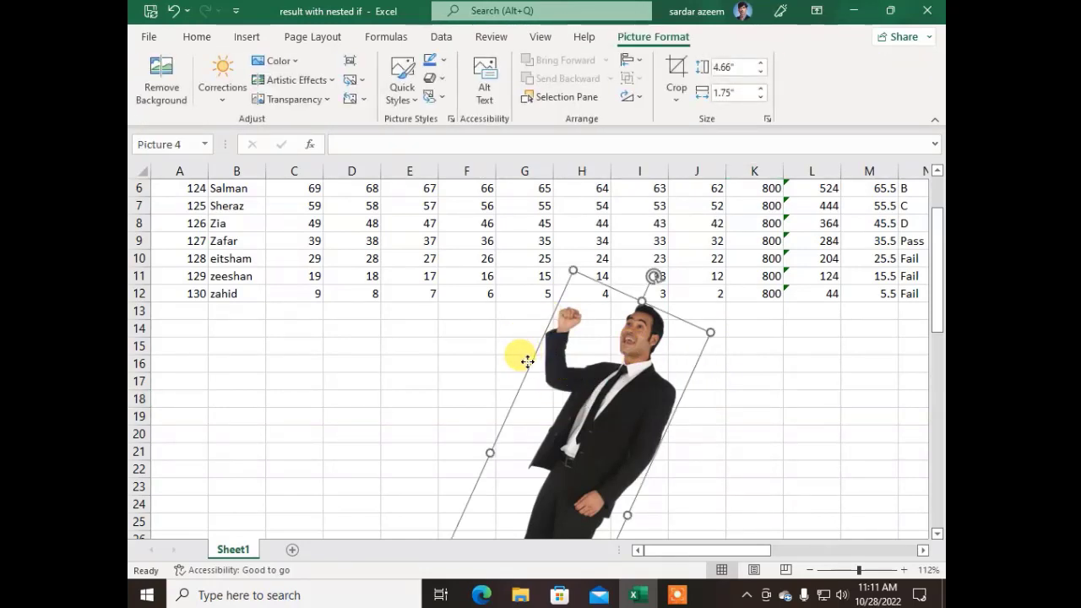
pyautogui.press('Delete')
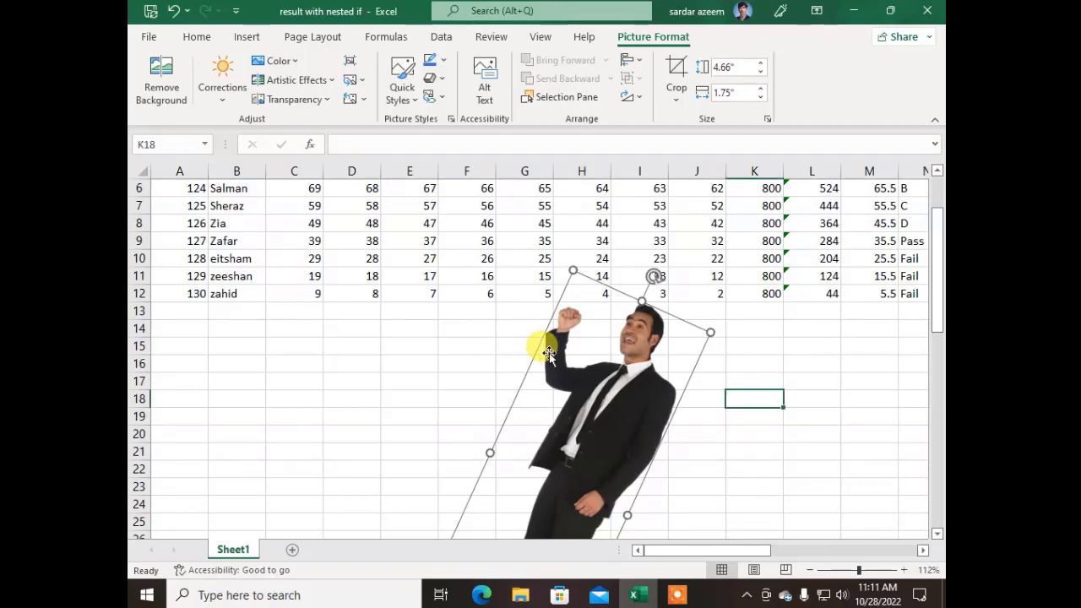
# Open the online picture search for the sheet, cancelling the account sign-in, and search Bing for "result".
pyautogui.click(245, 38)
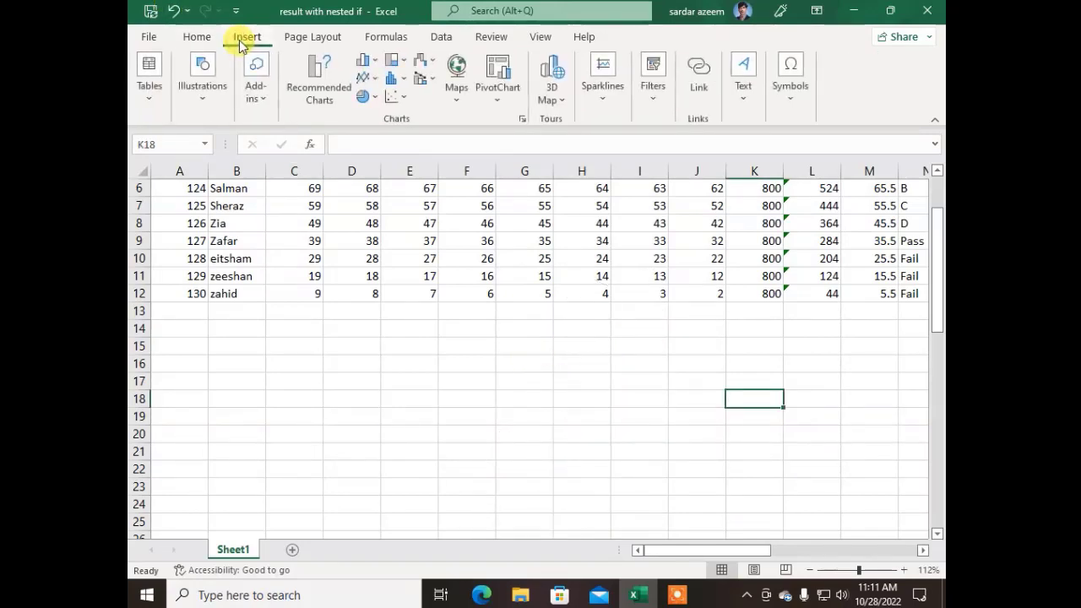
pyautogui.click(196, 91)
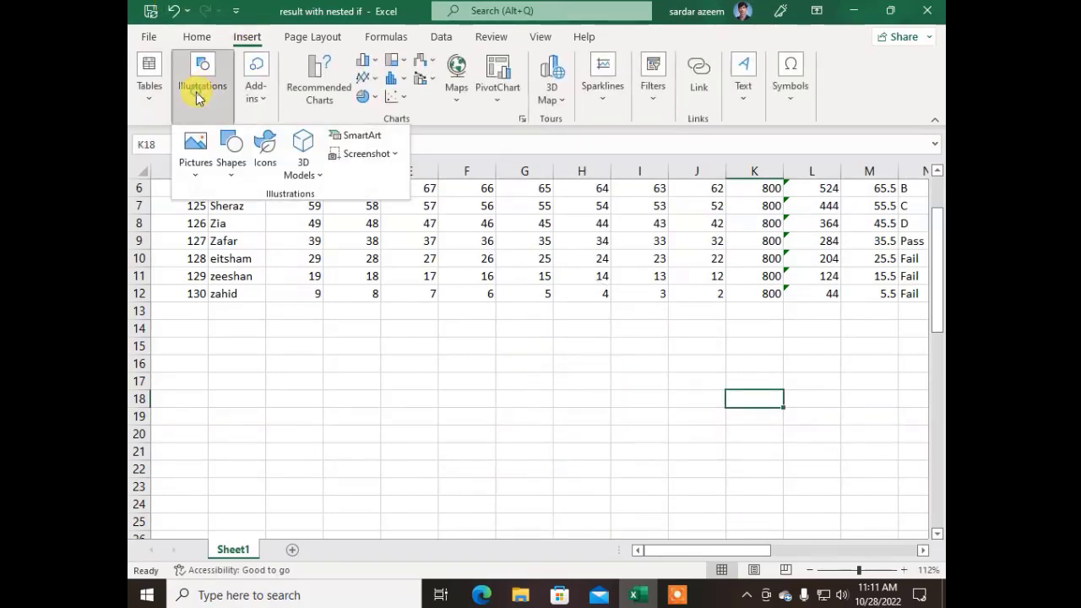
pyautogui.click(195, 169)
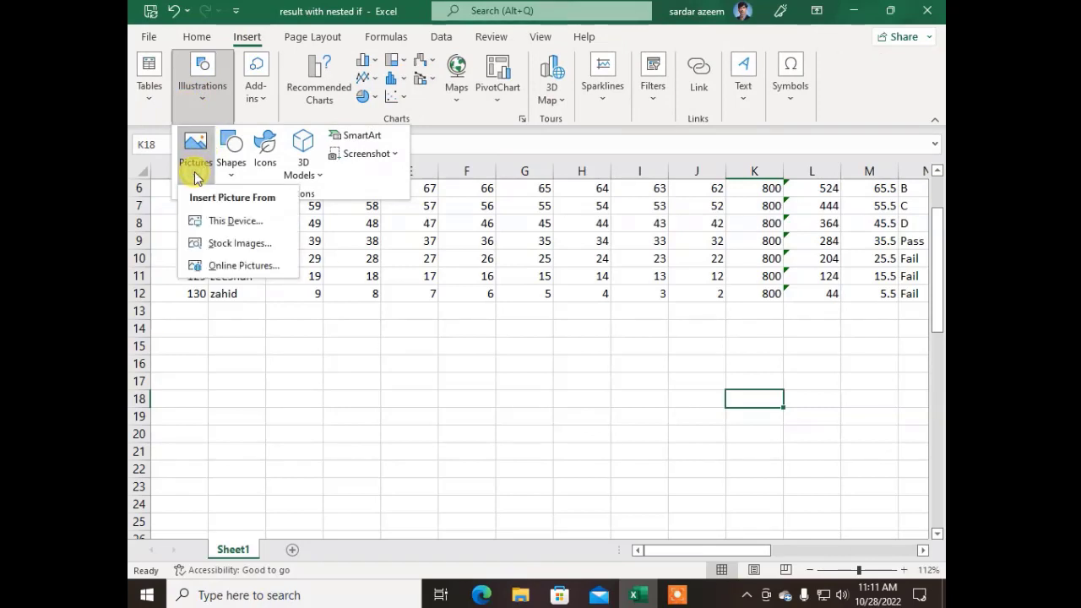
pyautogui.click(220, 267)
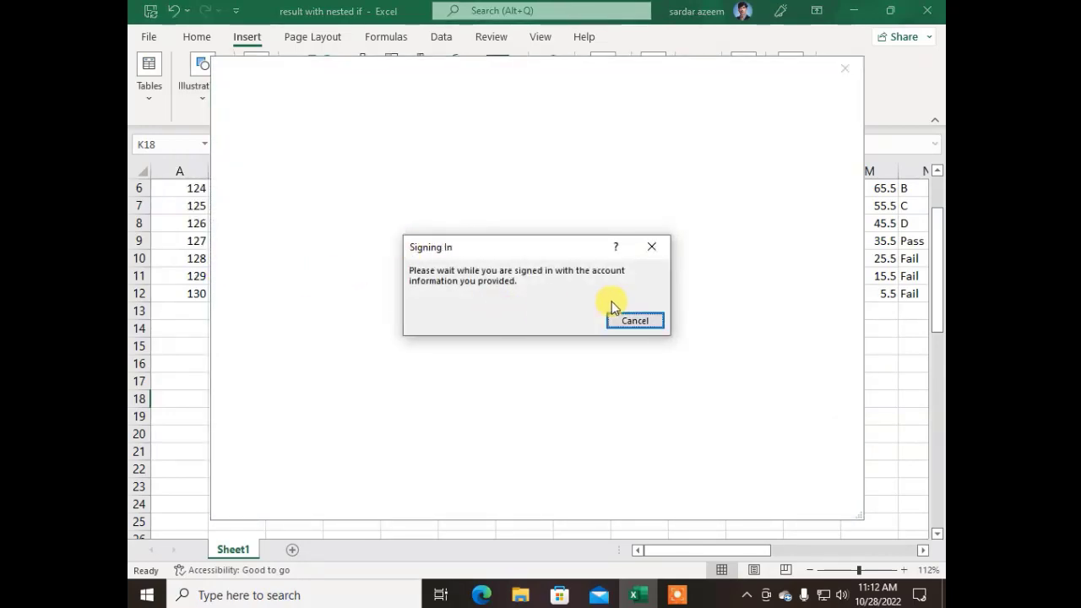
pyautogui.click(622, 322)
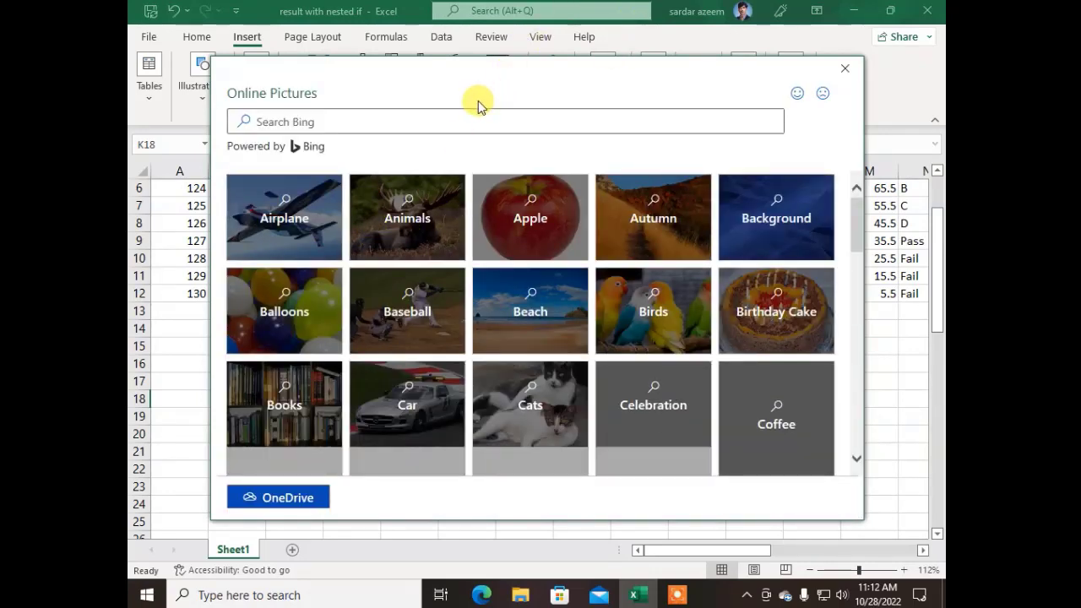
pyautogui.click(346, 118)
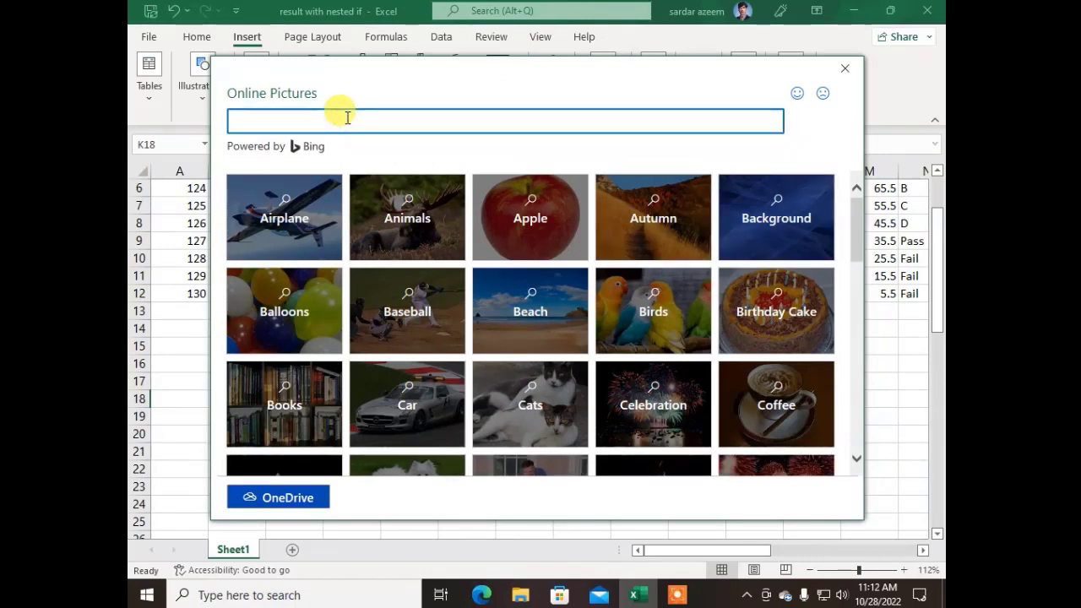
pyautogui.write('result')
pyautogui.press('Return')
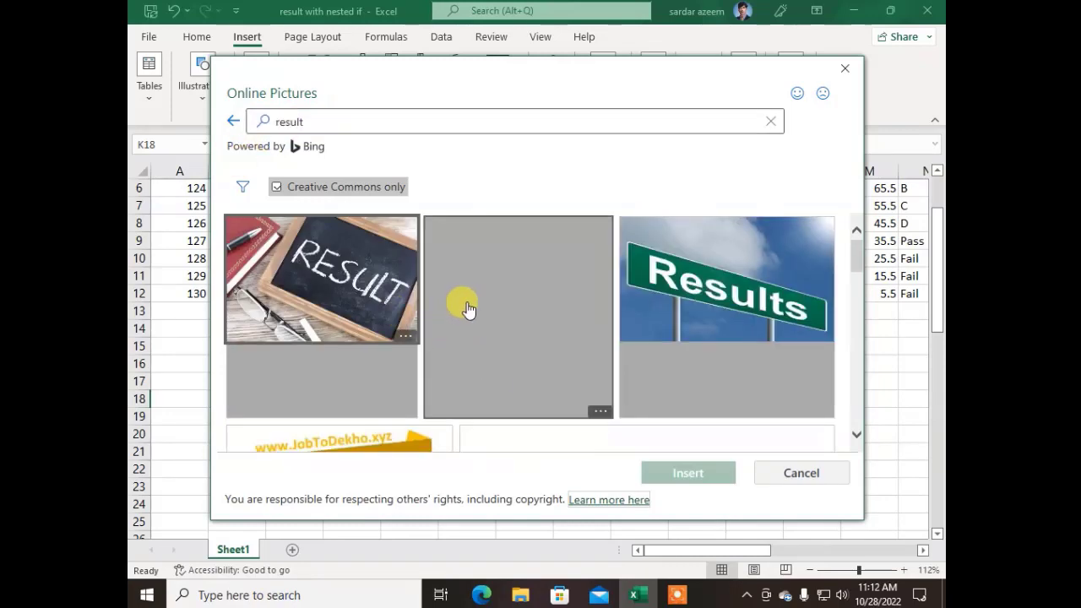
# Insert the online picture spelling RESULTS in colourful circles from the search results.
pyautogui.scroll(-3, 464, 308)
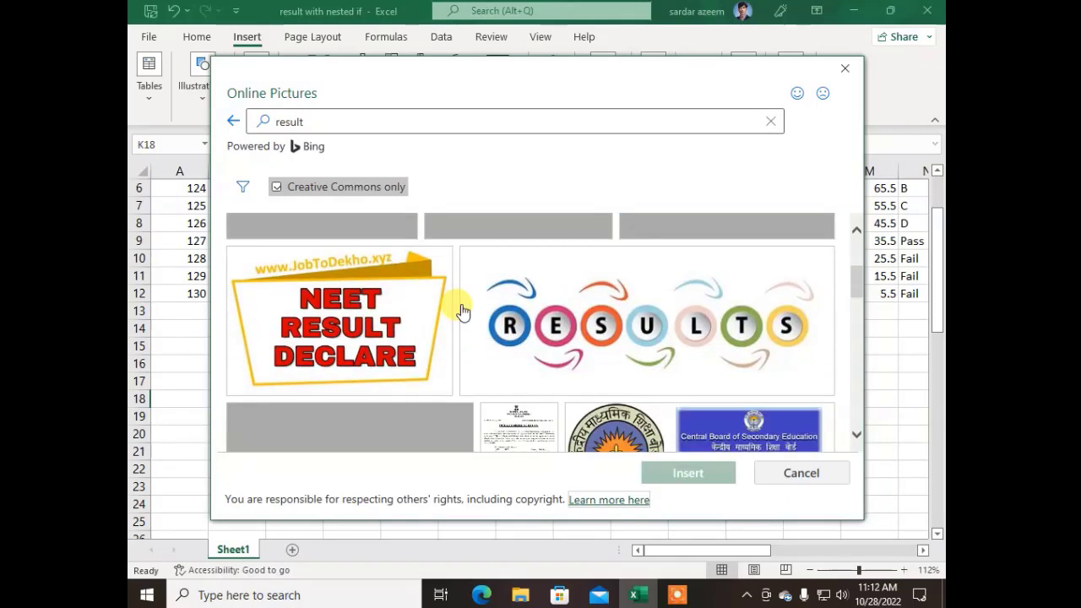
pyautogui.scroll(-2, 462, 312)
pyautogui.scroll(-6, 462, 313)
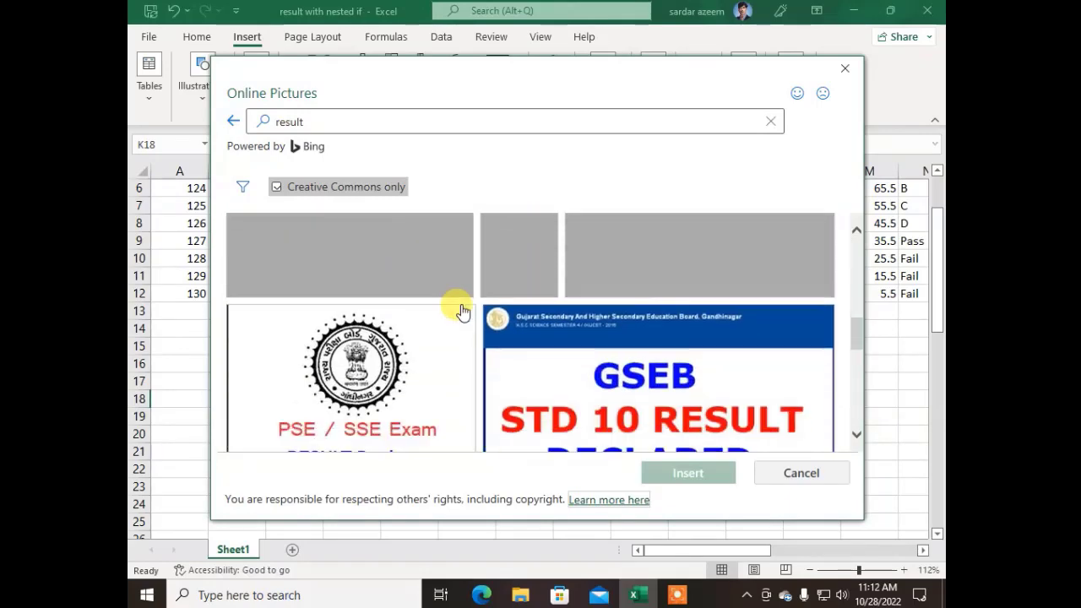
pyautogui.scroll(-4, 462, 312)
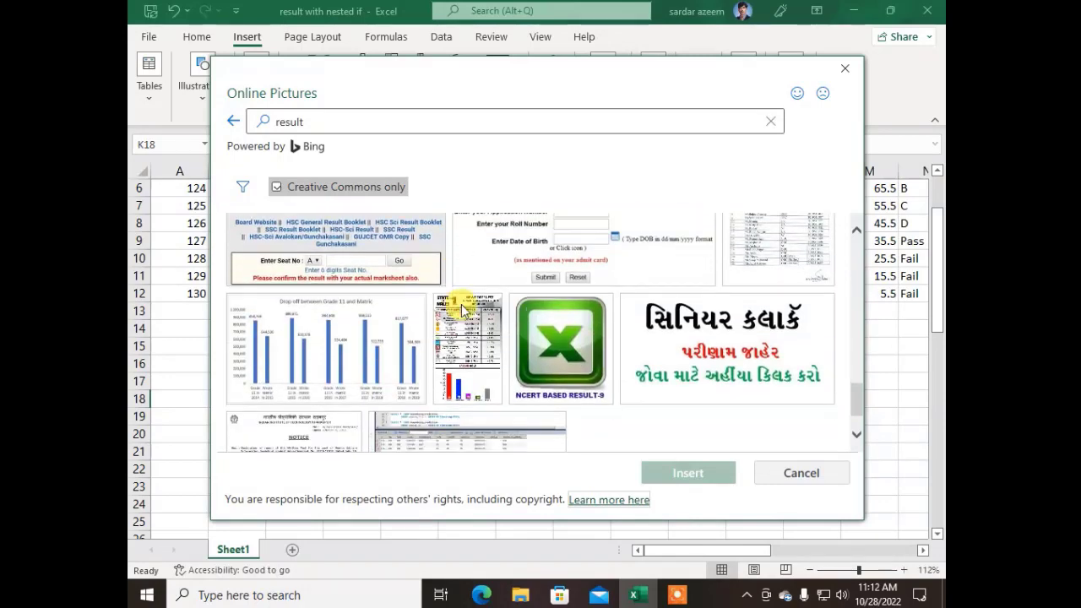
pyautogui.scroll(5, 539, 271)
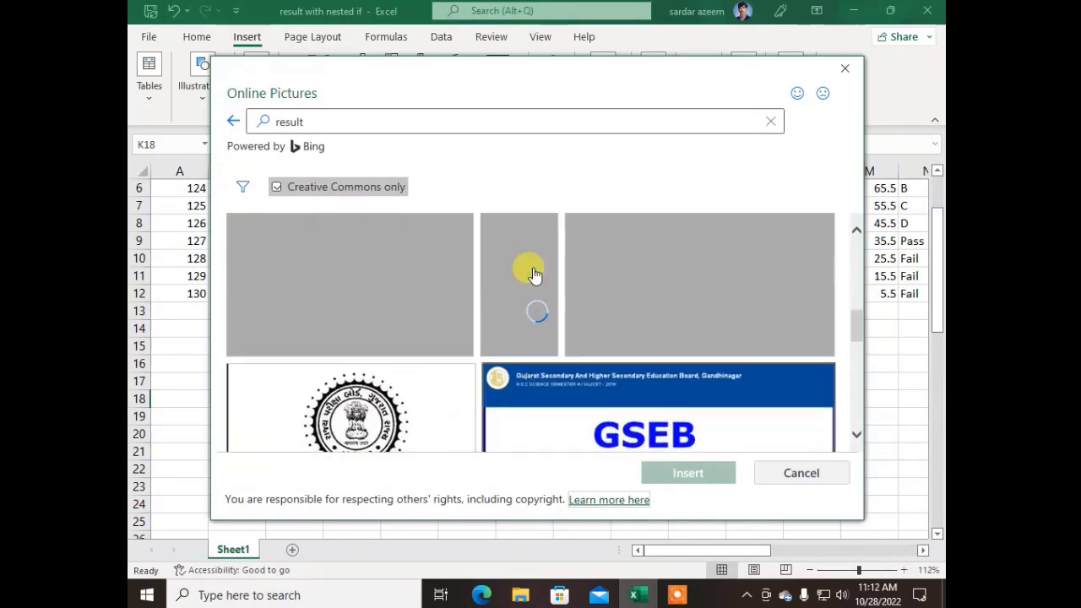
pyautogui.scroll(5, 533, 273)
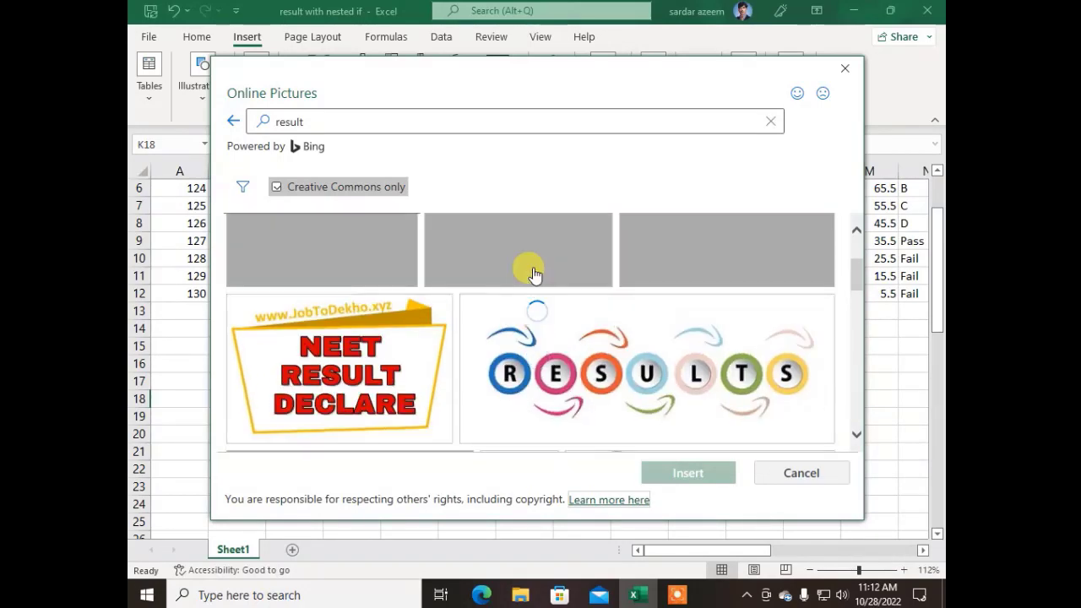
pyautogui.scroll(-1, 533, 273)
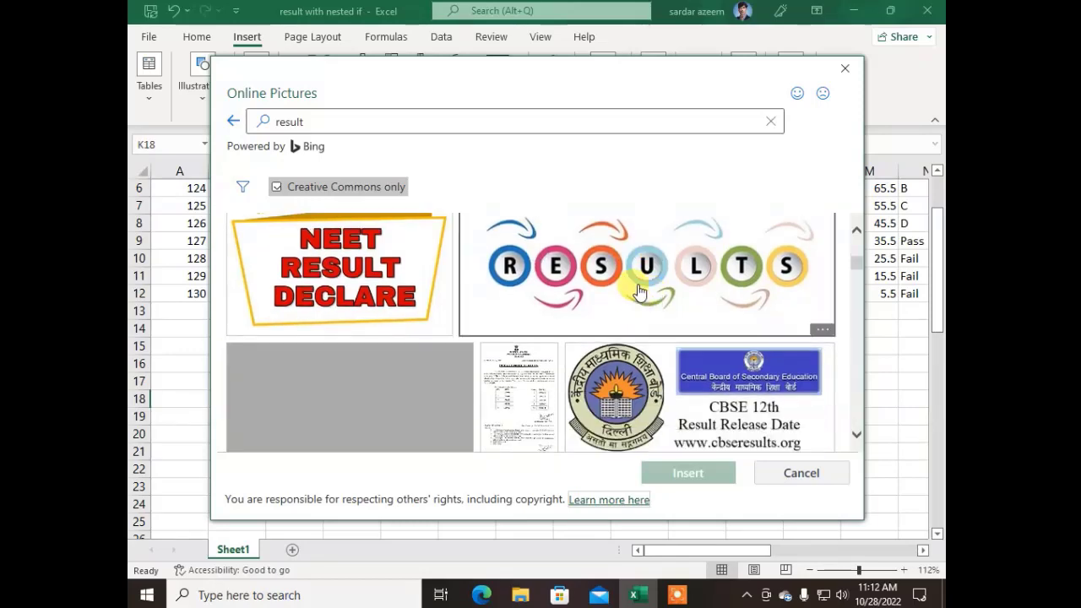
pyautogui.click(630, 282)
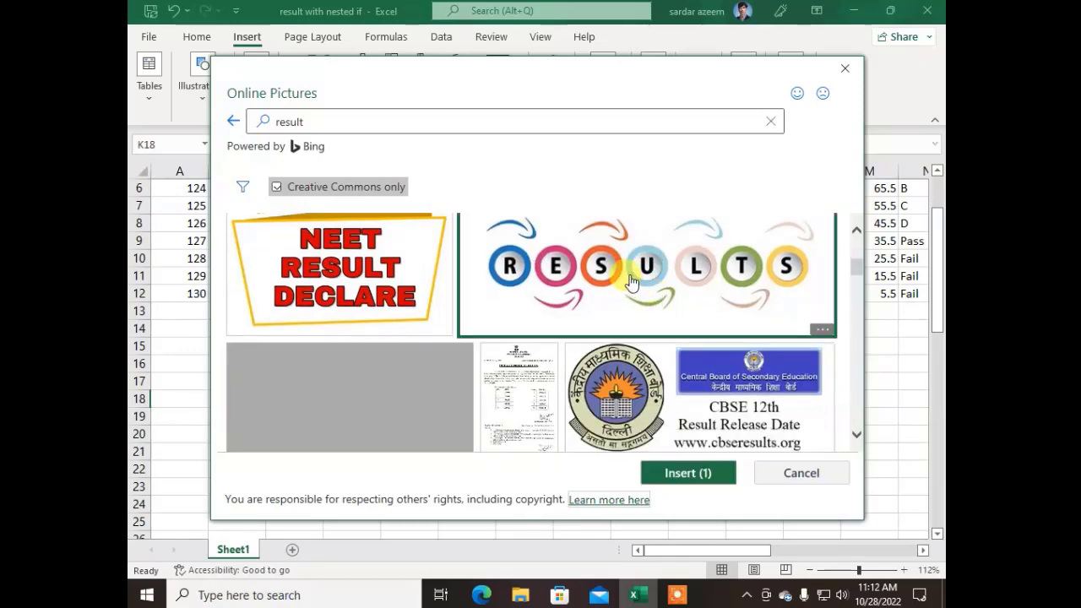
pyautogui.click(678, 471)
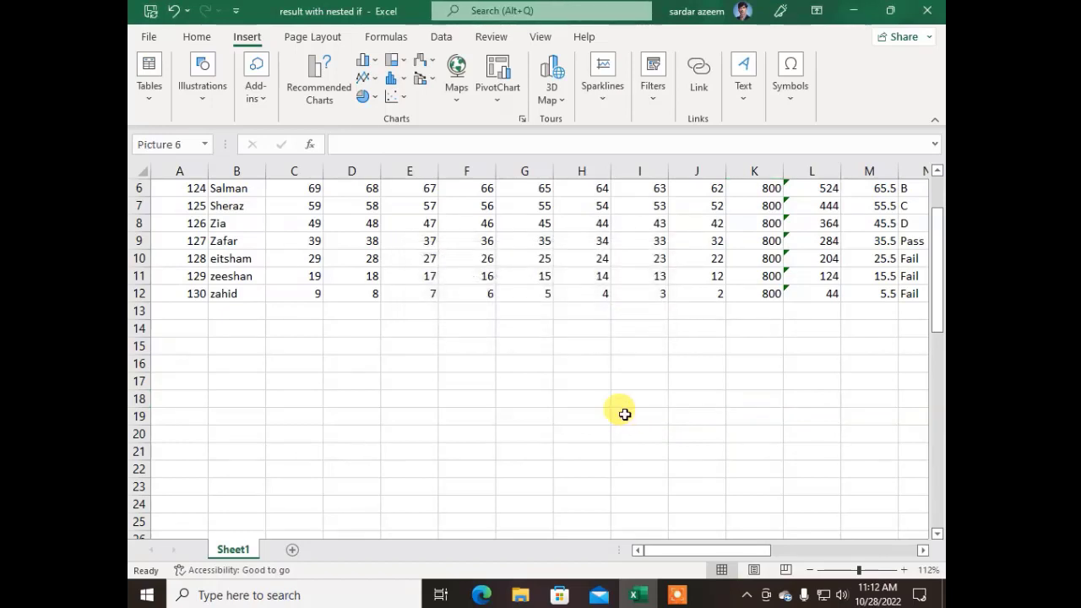
# Move the RESULTS picture to the lower edge of the table across columns B to K, and delete it.
pyautogui.moveTo(771, 395); pyautogui.dragTo(266, 288)
pyautogui.click(845, 381)
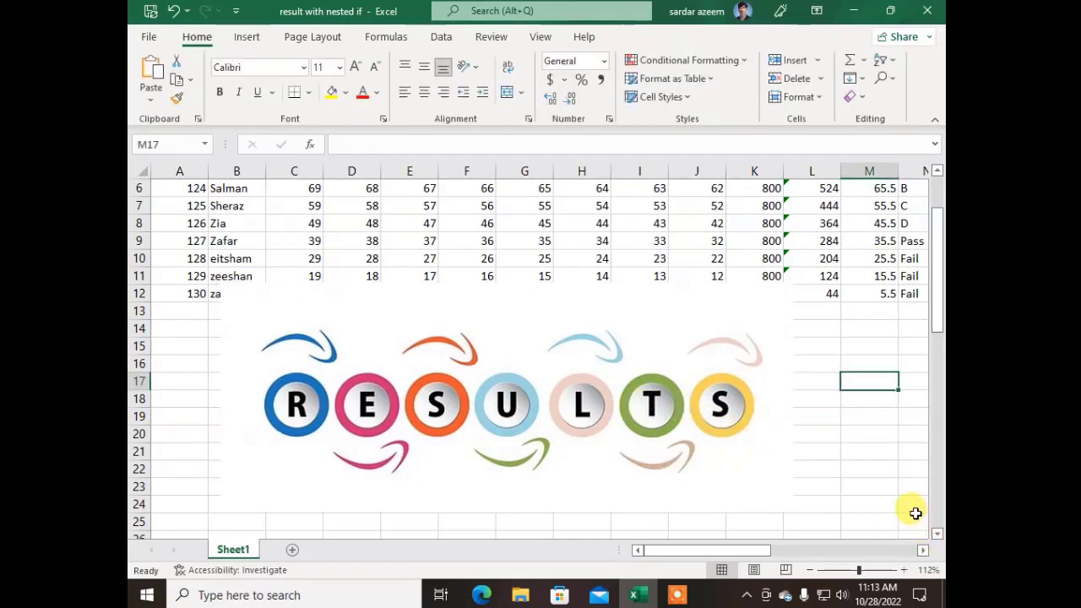
pyautogui.click(418, 354)
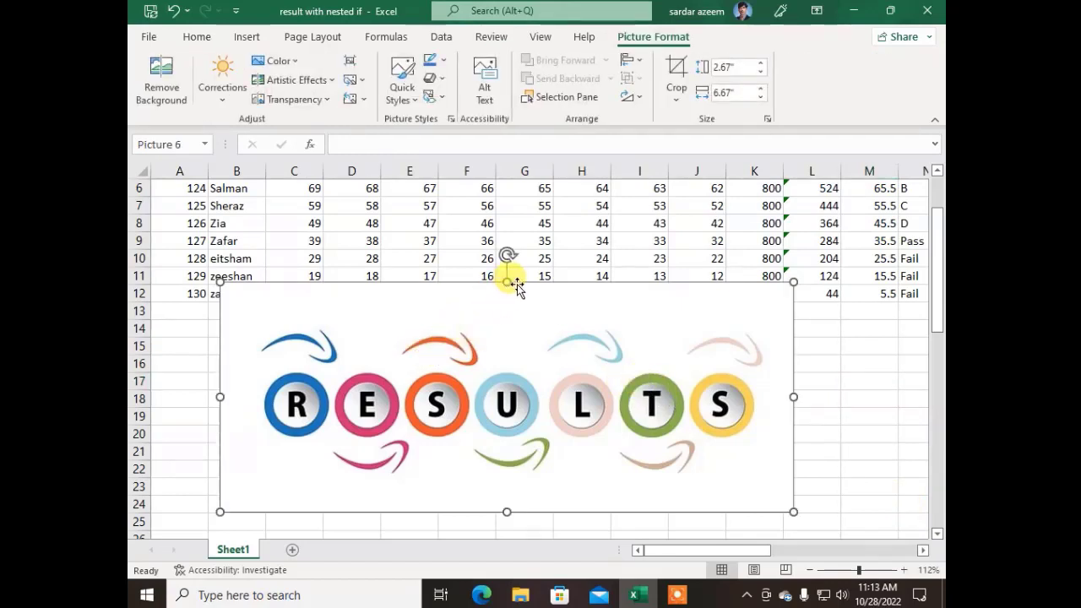
pyautogui.press('Delete')
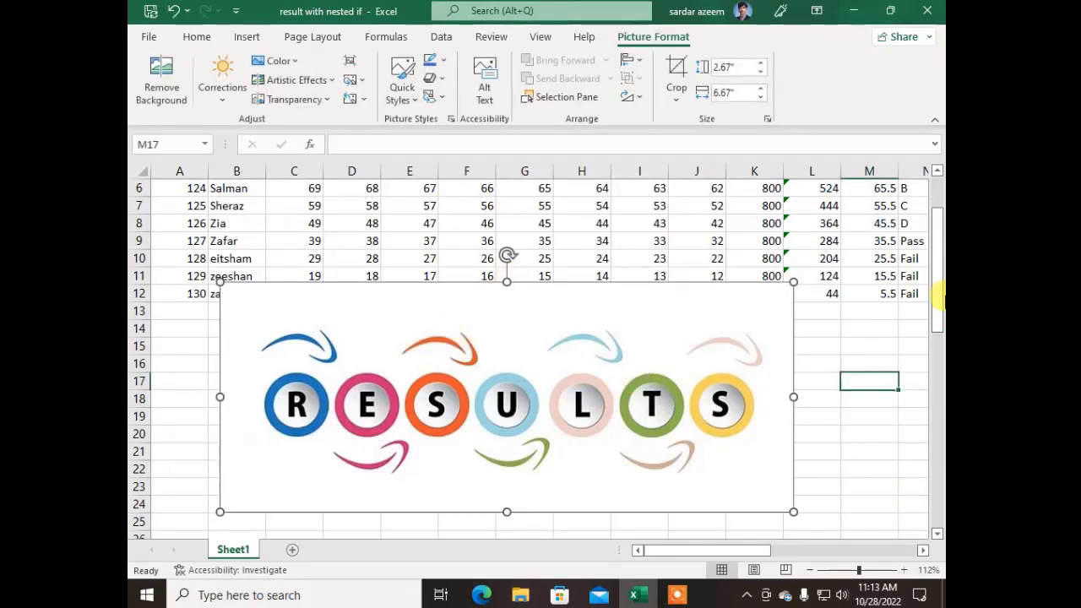
# Draw a rectangle shape about 2.04" high by 6.05" wide below the table, from cell B14 to K23.
pyautogui.click(248, 38)
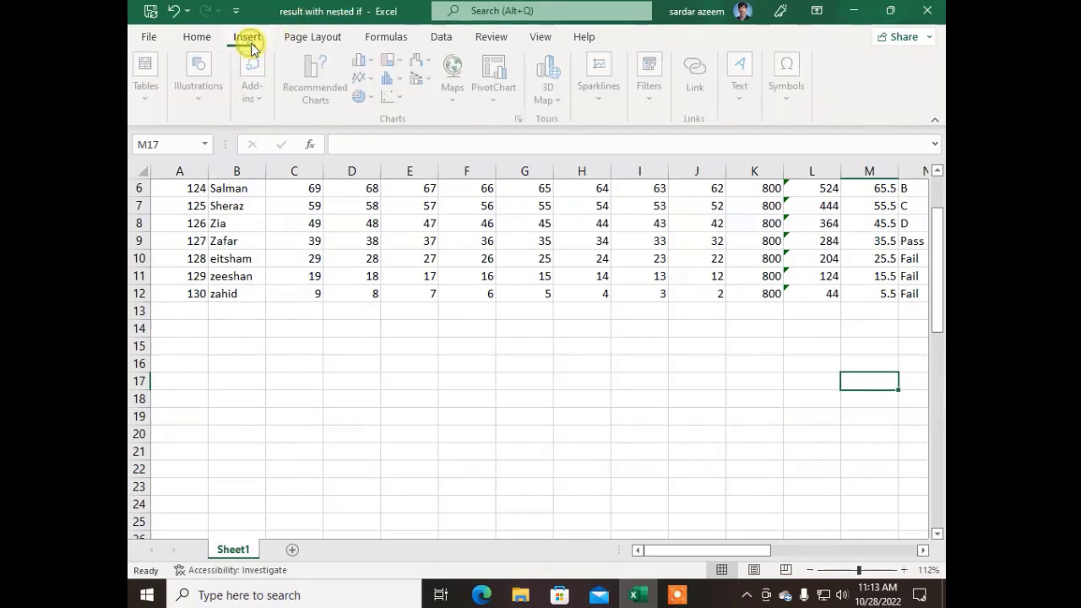
pyautogui.click(202, 89)
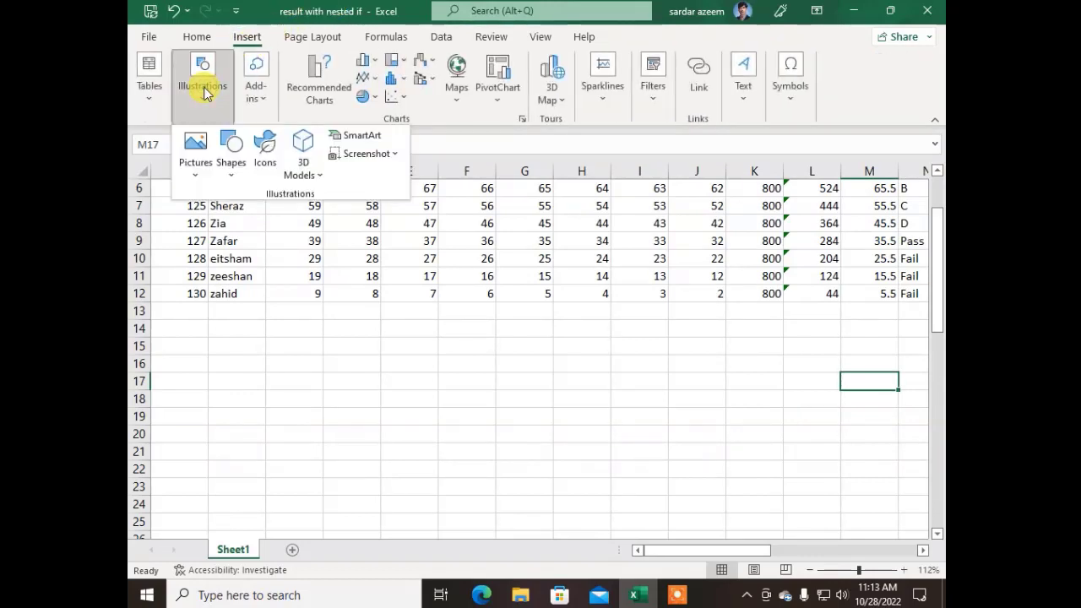
pyautogui.click(232, 173)
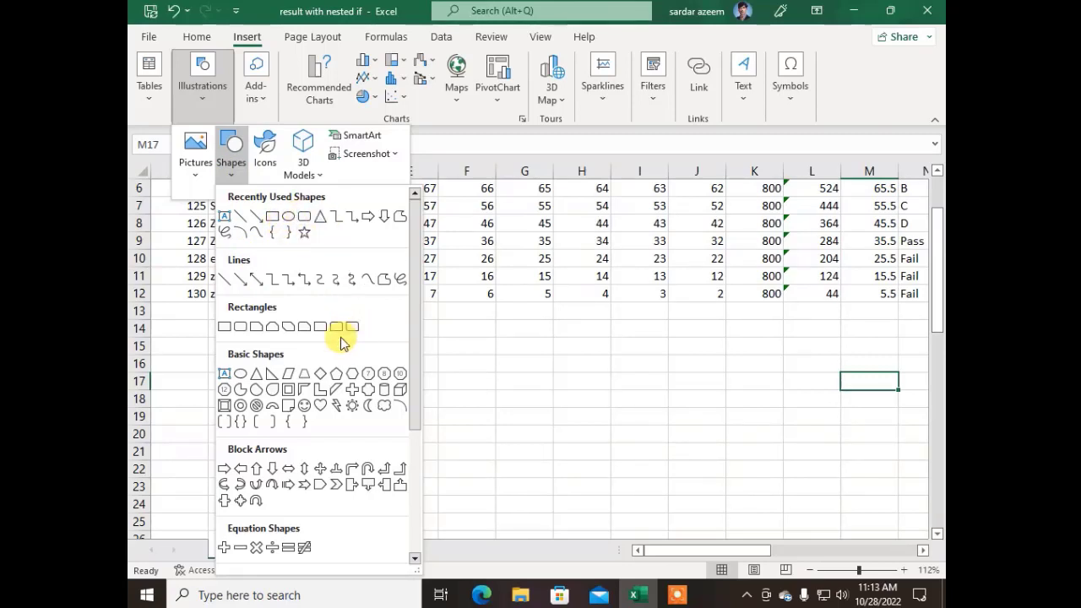
pyautogui.click(273, 221)
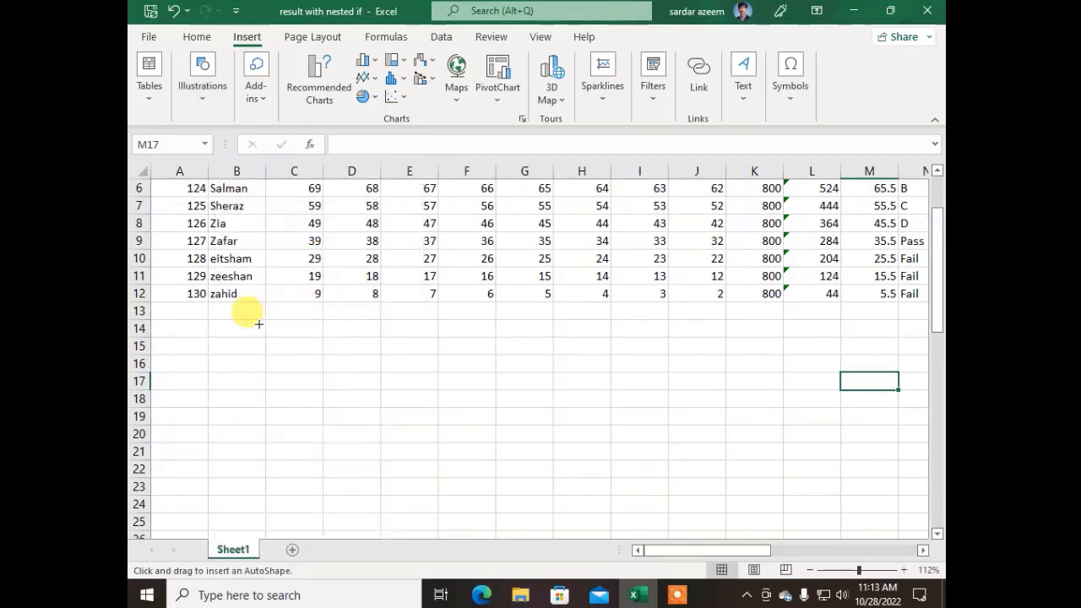
pyautogui.moveTo(258, 325)
pyautogui.mouseDown()
pyautogui.moveTo(762, 478)
pyautogui.moveTo(778, 499)
pyautogui.mouseUp()
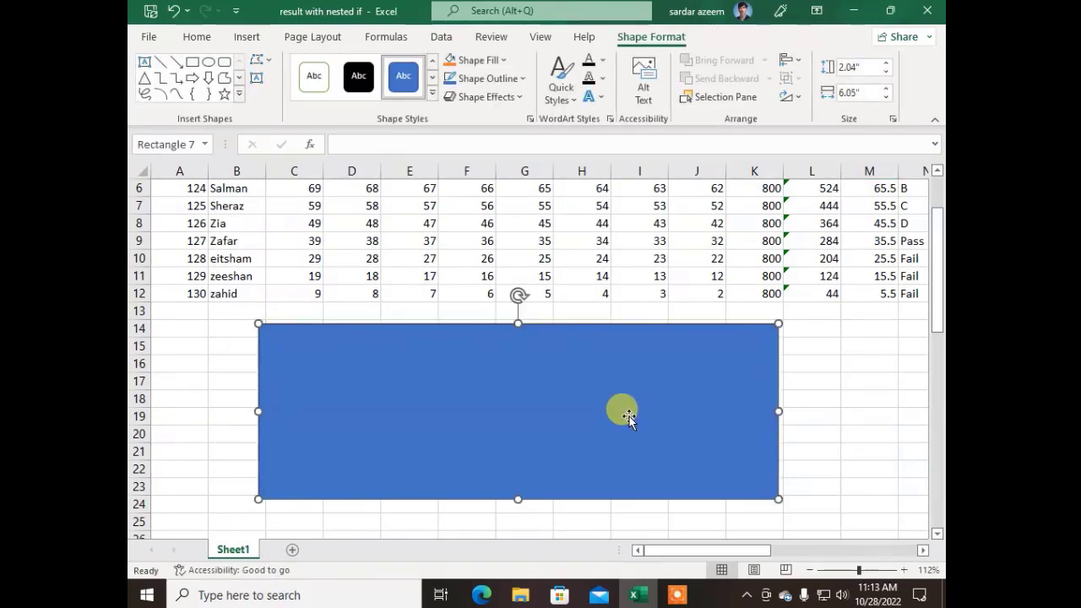
# Apply a gold gradient theme style to the rectangle, and change its fill to a dark grey theme colour.
pyautogui.click(432, 93)
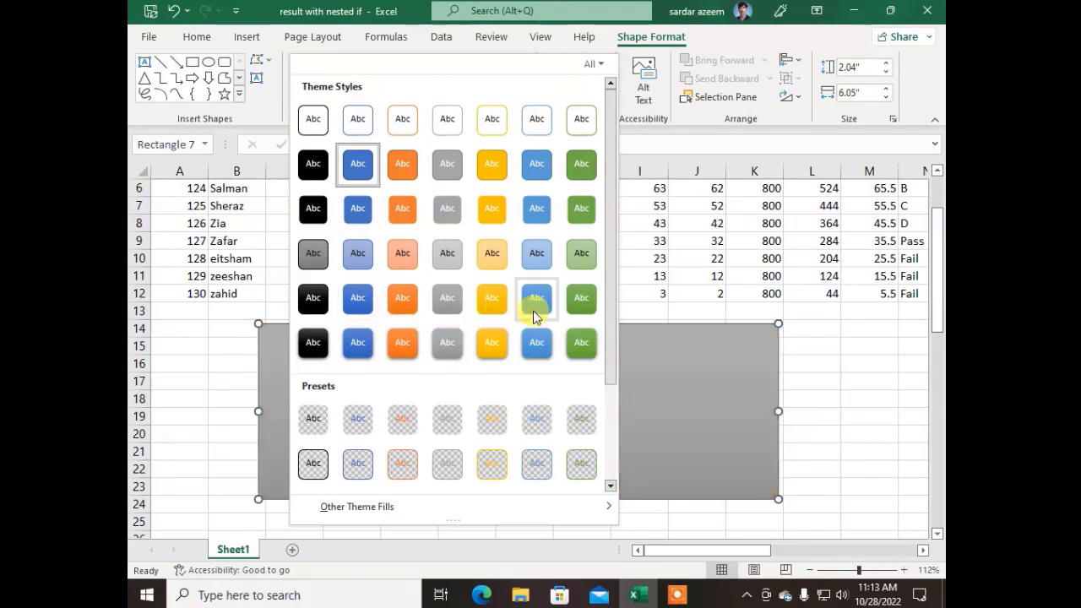
pyautogui.click(490, 297)
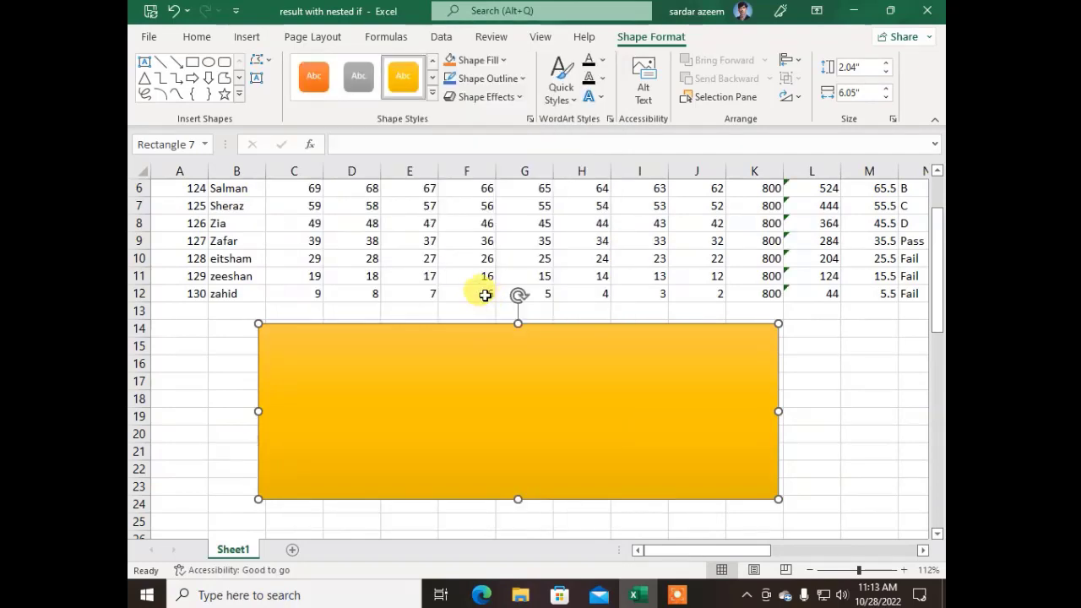
pyautogui.click(498, 62)
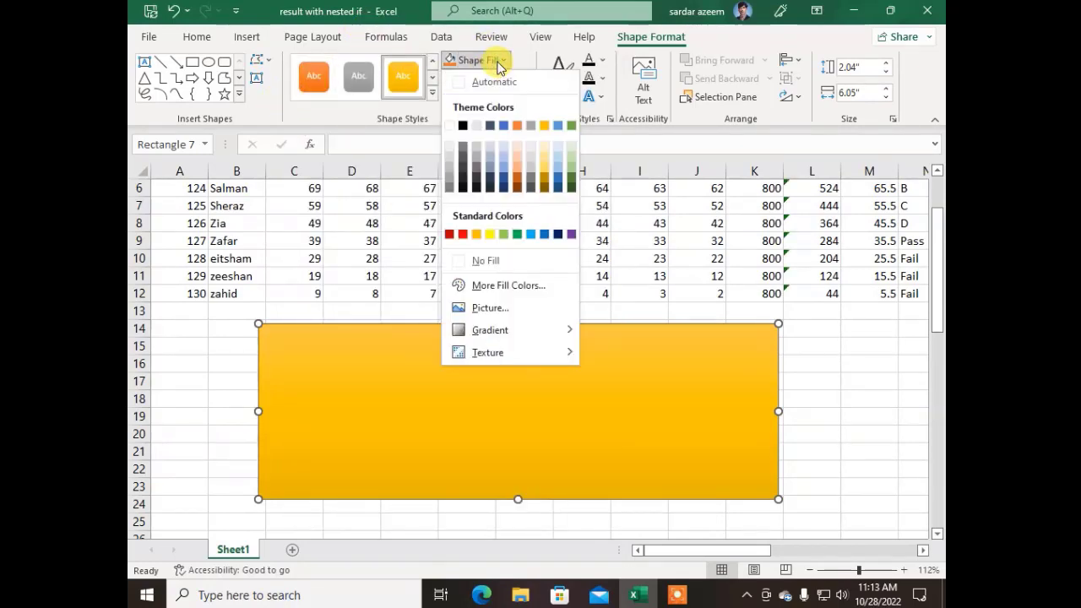
pyautogui.click(478, 173)
# Set the rectangle's outline to the standard red colour and deselect the shape.
pyautogui.click(487, 77)
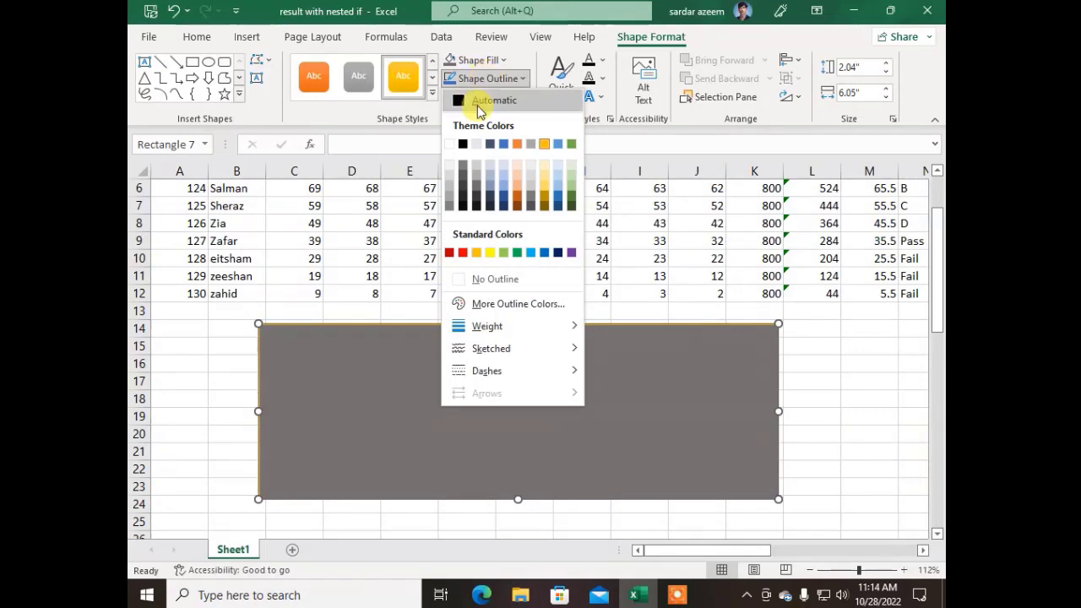
pyautogui.click(464, 254)
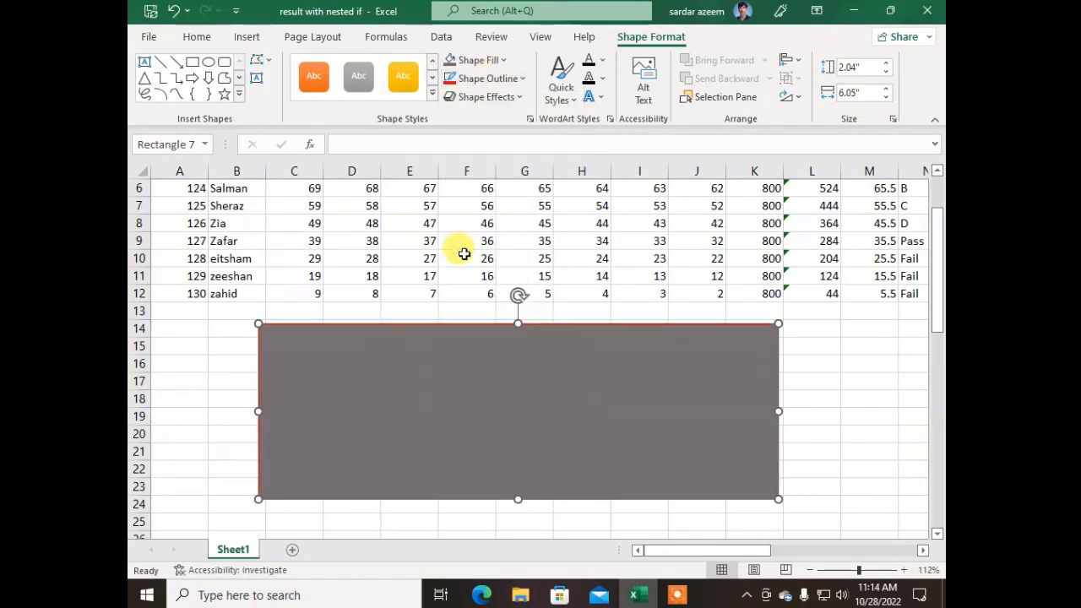
pyautogui.click(815, 362)
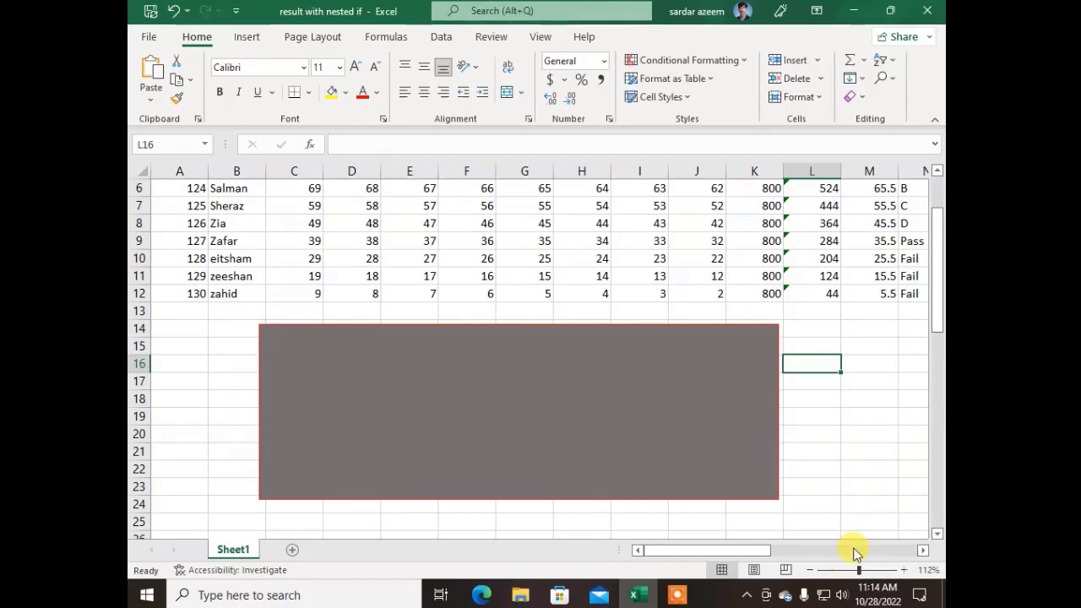
pyautogui.click(871, 570)
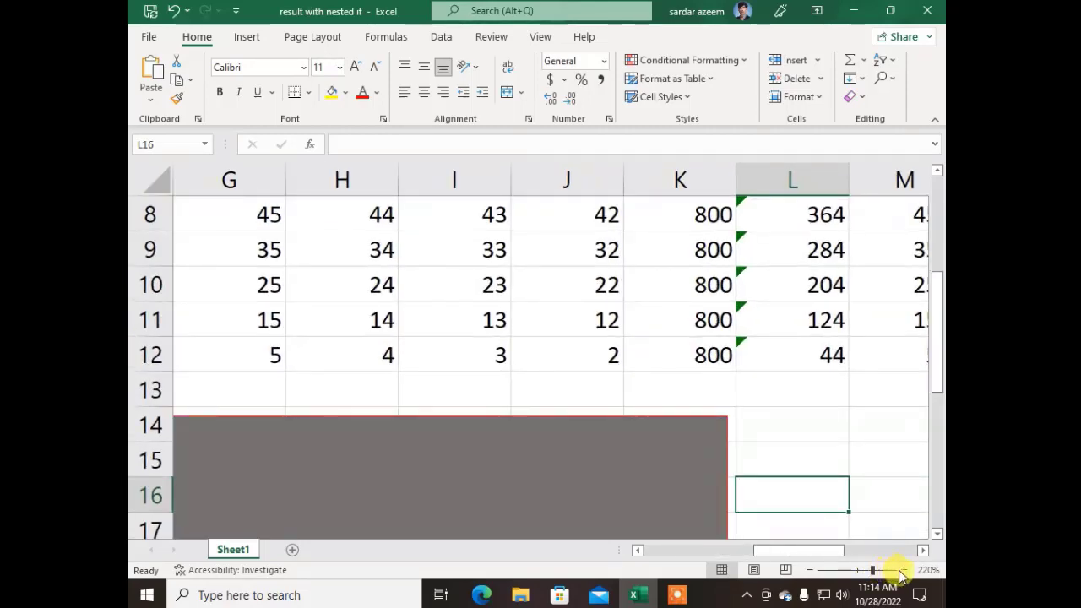
pyautogui.click(895, 571)
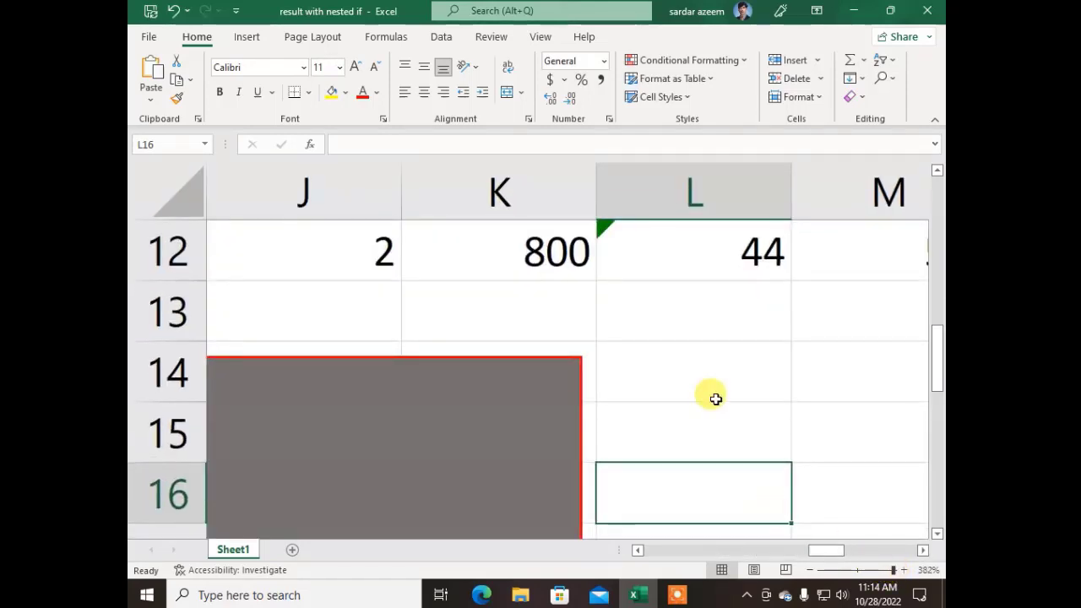
pyautogui.click(859, 573)
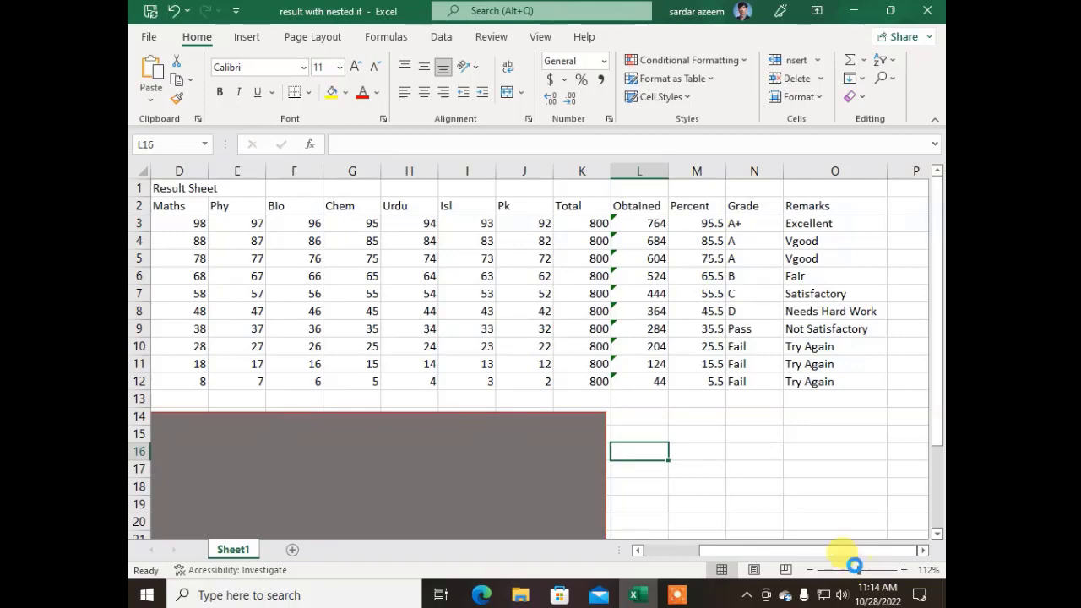
# Add a line of random placeholder letters inside the grey rectangle below the table, and delete the shape.
pyautogui.moveTo(858, 571); pyautogui.dragTo(854, 570)
pyautogui.scroll(-3, 705, 266)
pyautogui.click(462, 280)
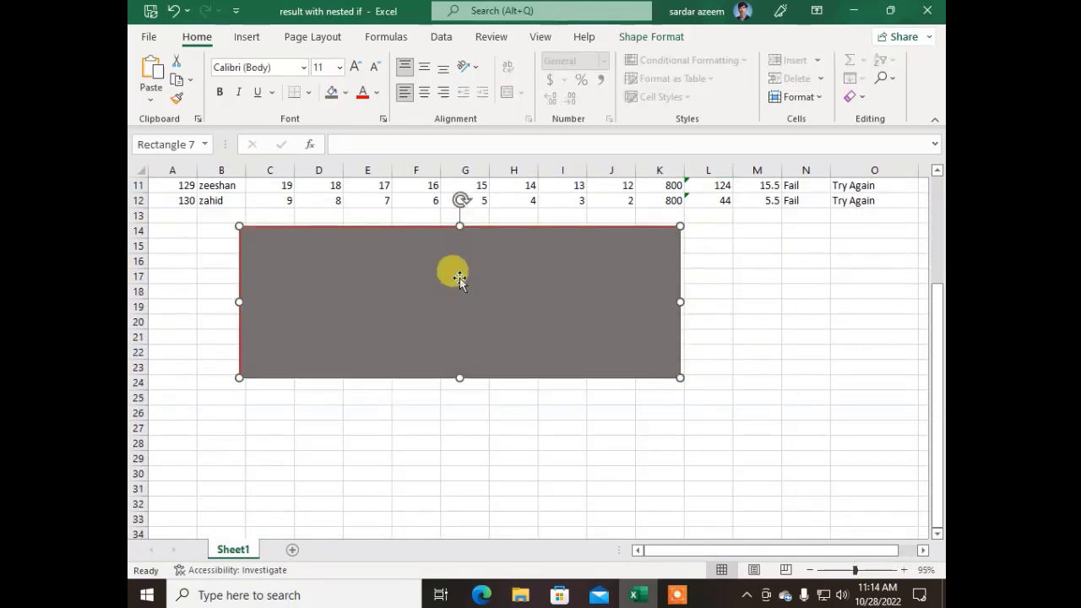
pyautogui.rightClick(456, 278)
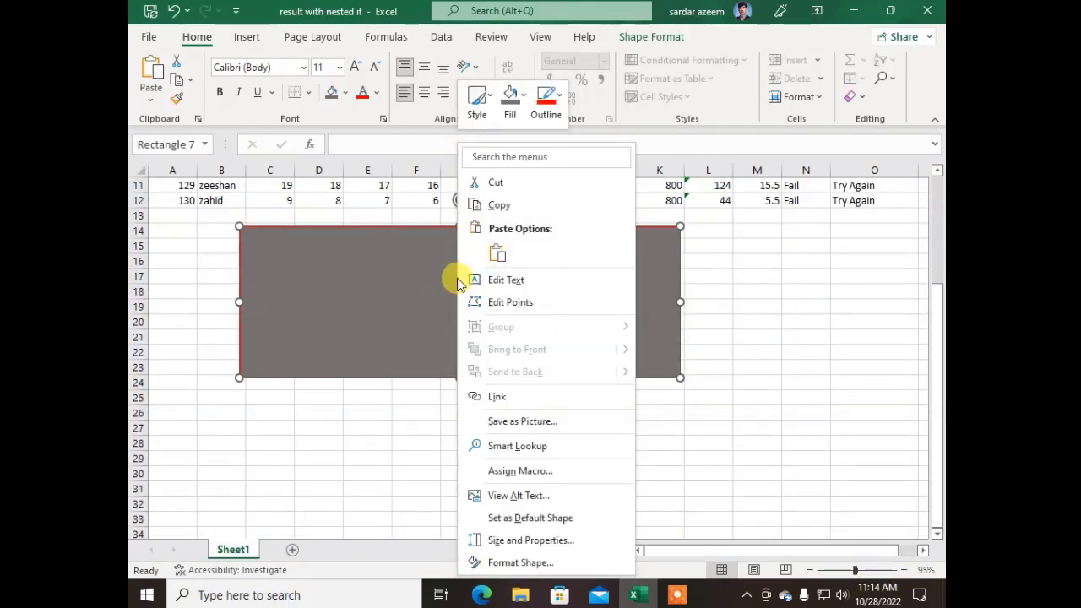
pyautogui.click(515, 280)
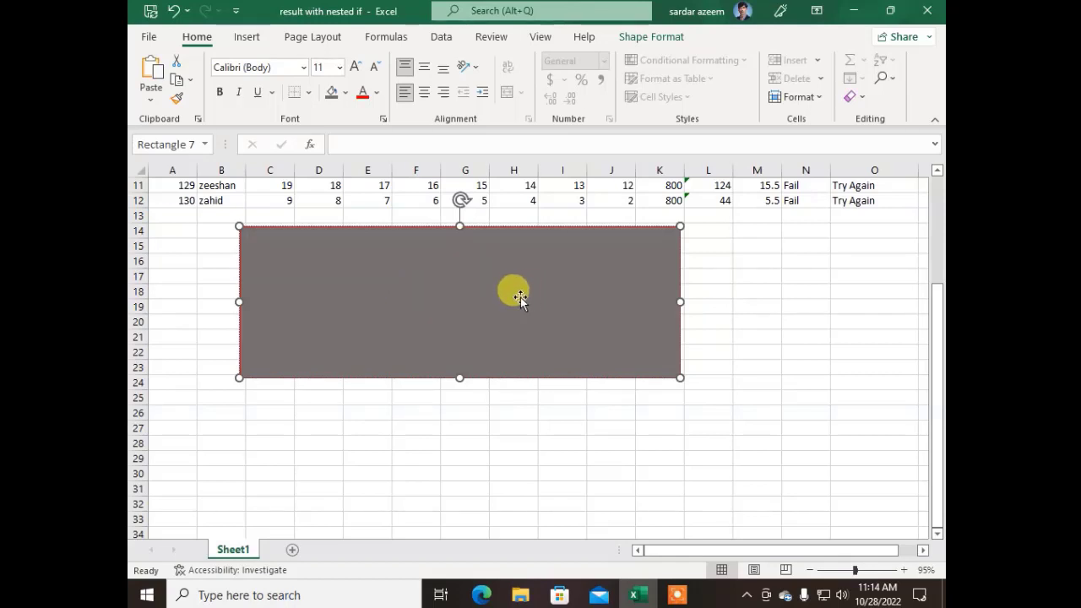
pyautogui.write('fjksdhjkfhjksdhfjksdh')
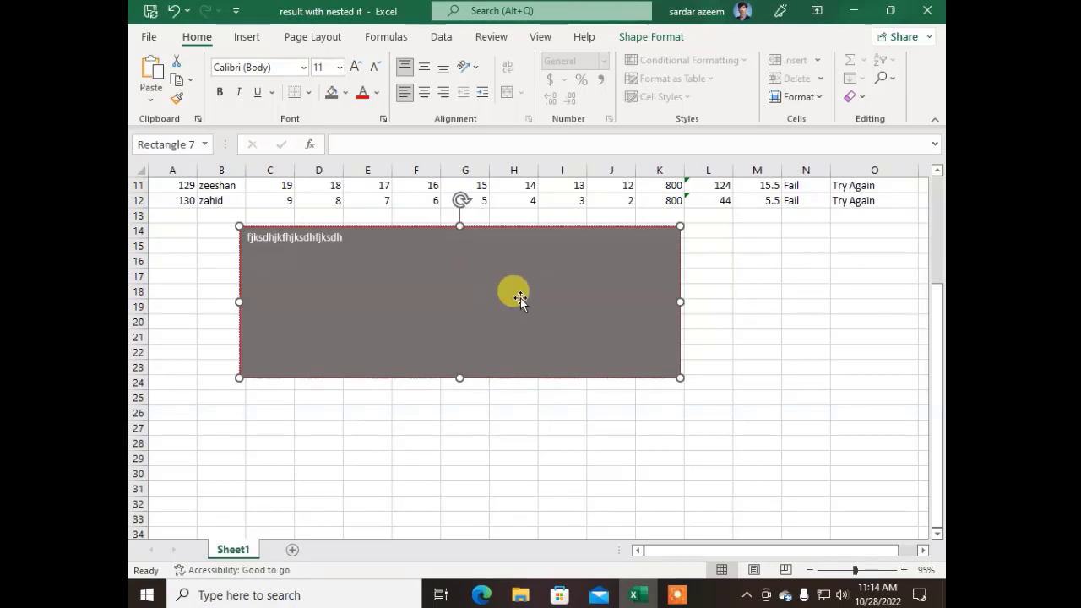
pyautogui.write('jkfhsdjkl jkdfhjksdhfjkhdsjkfhjksd fjksdhfjksdhjk')
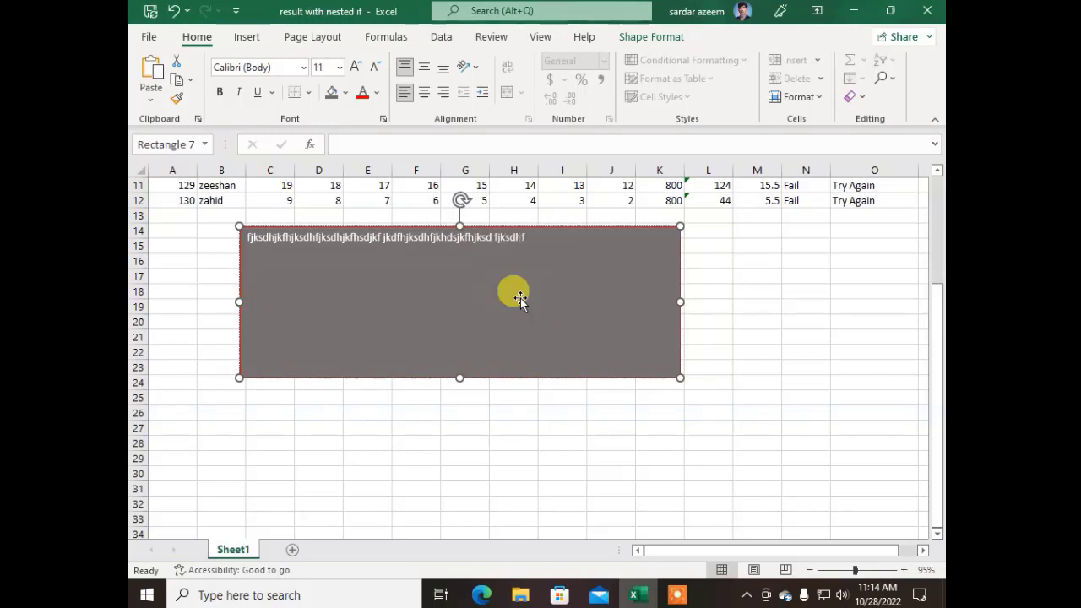
pyautogui.press('Escape')
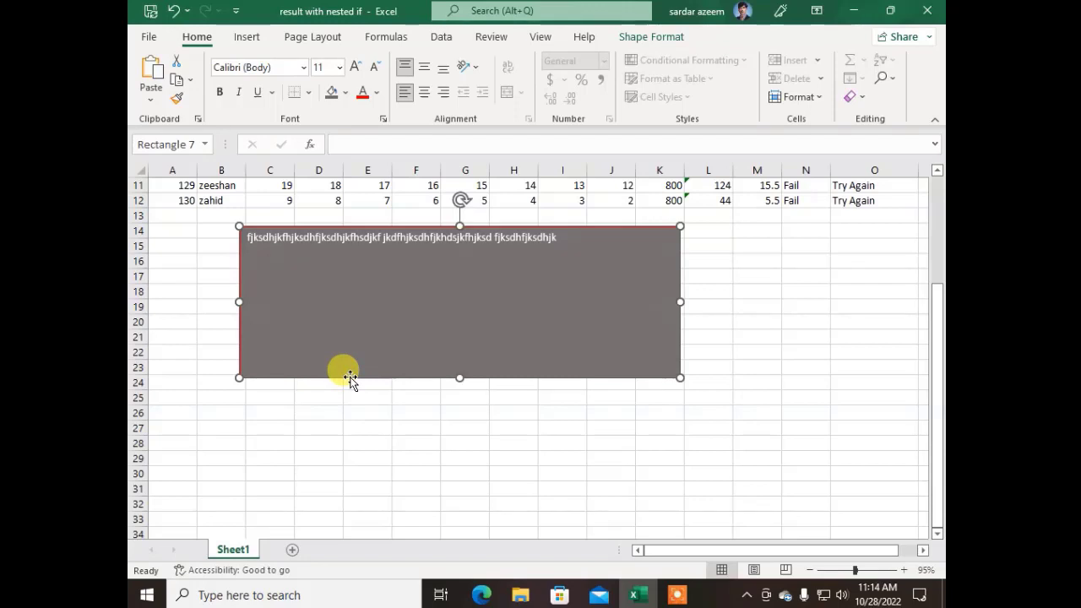
pyautogui.press('Delete')
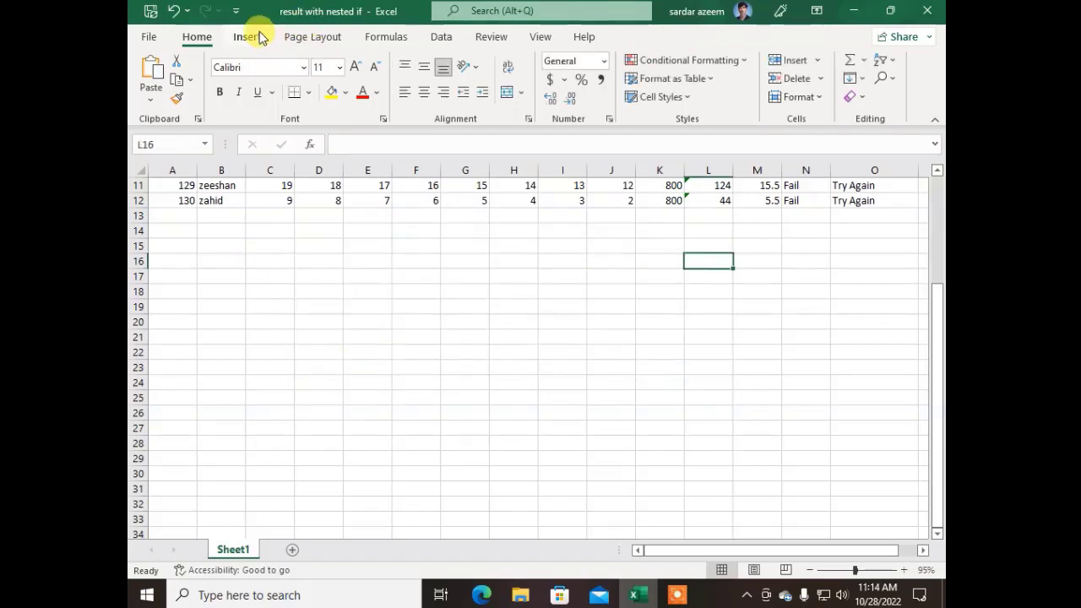
# Insert the black duck icon from the stock icon library at cell L16.
pyautogui.click(253, 36)
pyautogui.click(210, 98)
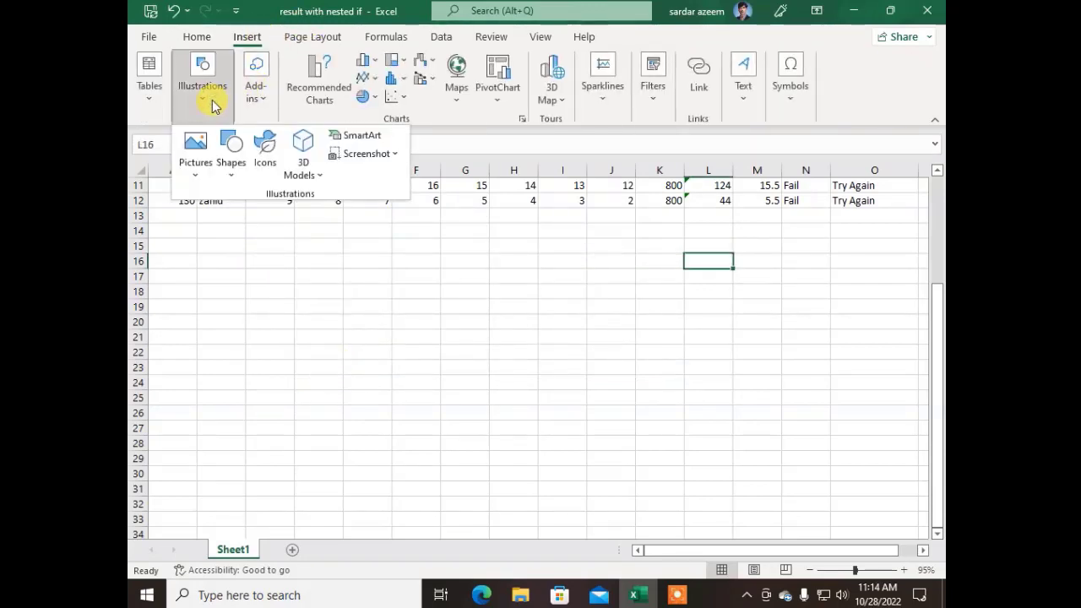
pyautogui.click(263, 160)
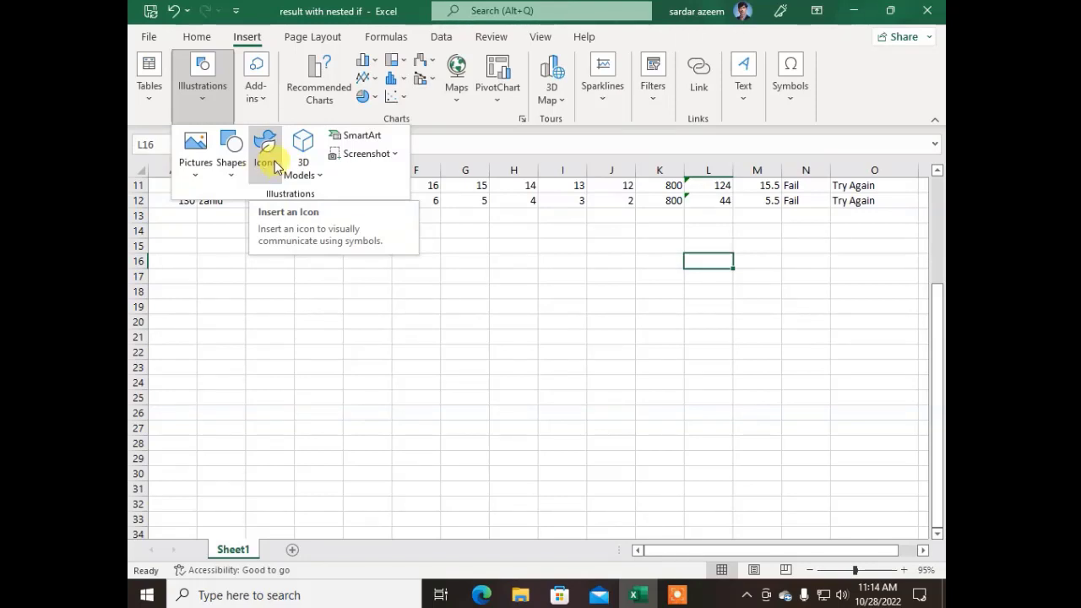
pyautogui.click(263, 150)
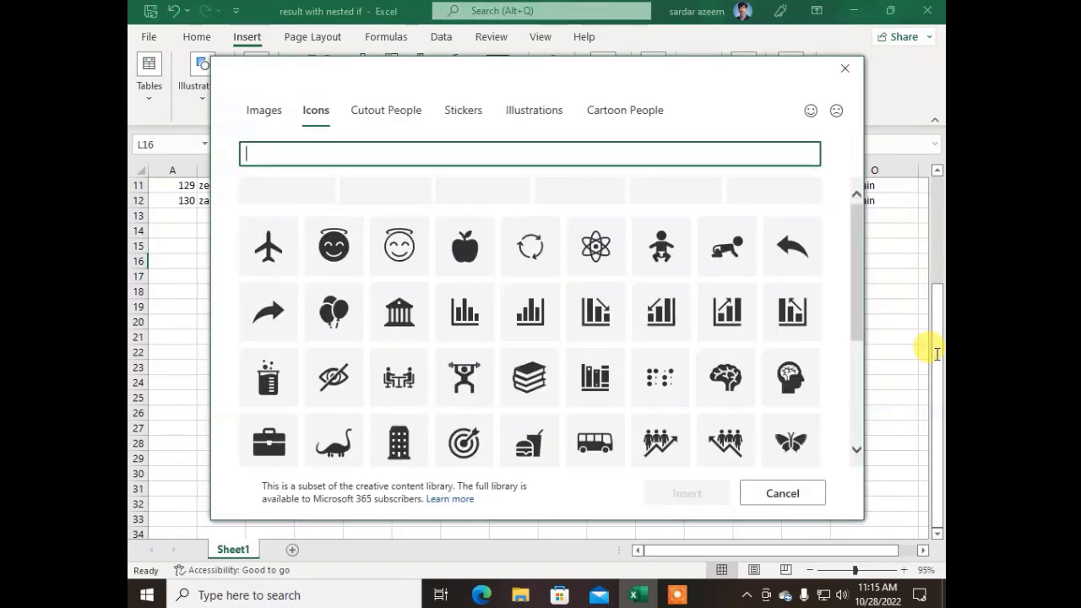
pyautogui.scroll(-5, 510, 389)
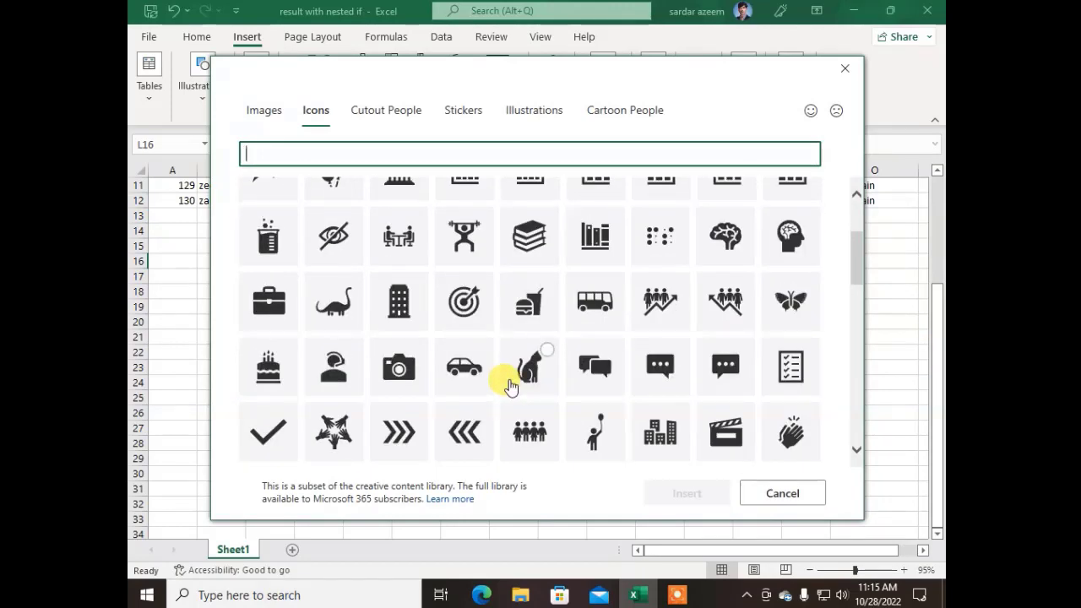
pyautogui.scroll(-1, 510, 384)
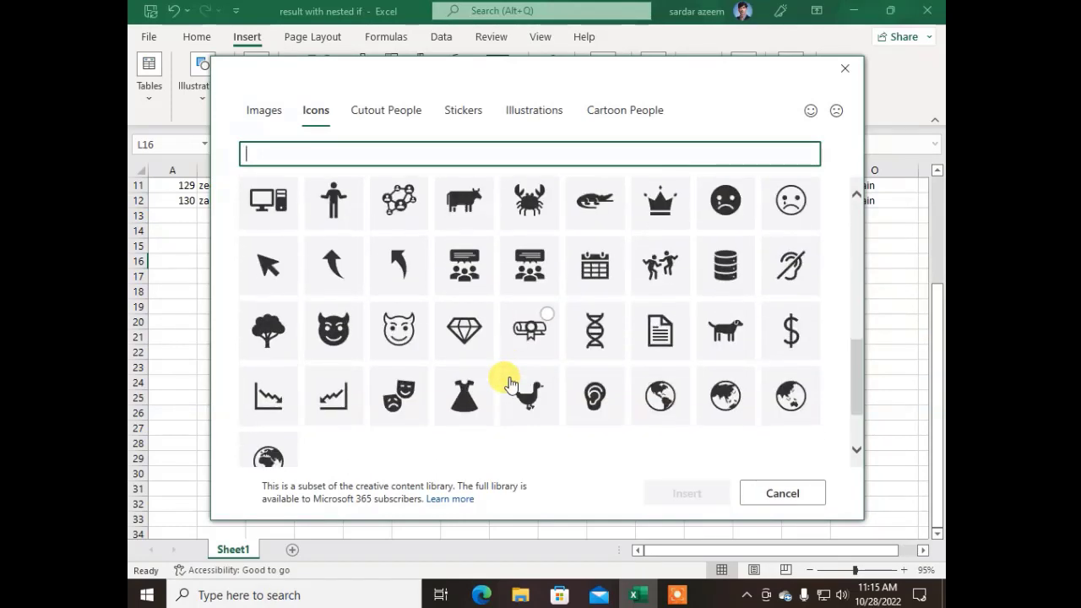
pyautogui.scroll(-1, 553, 295)
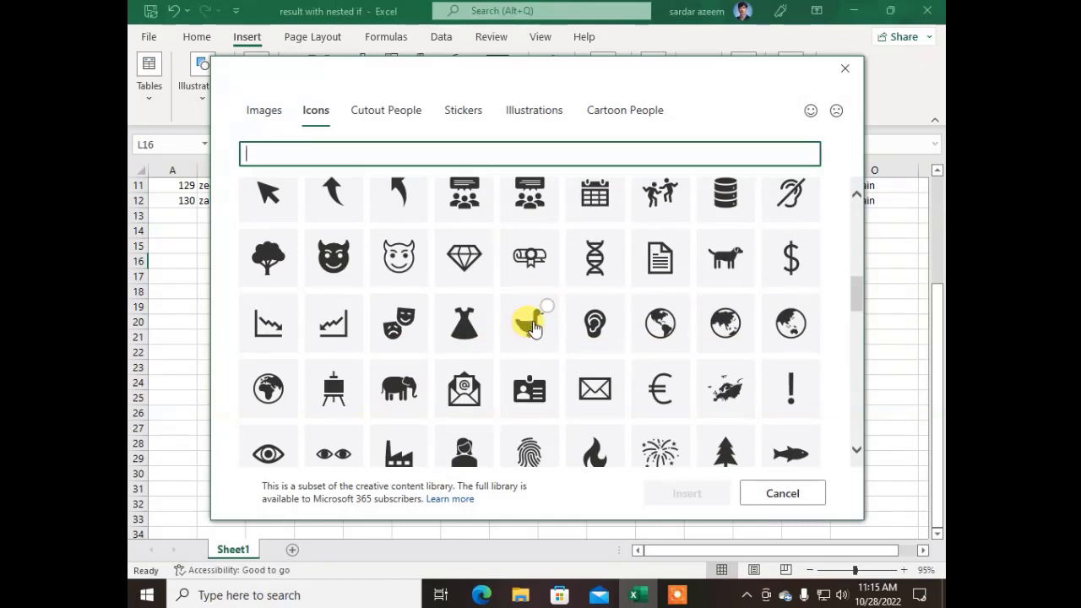
pyautogui.click(532, 325)
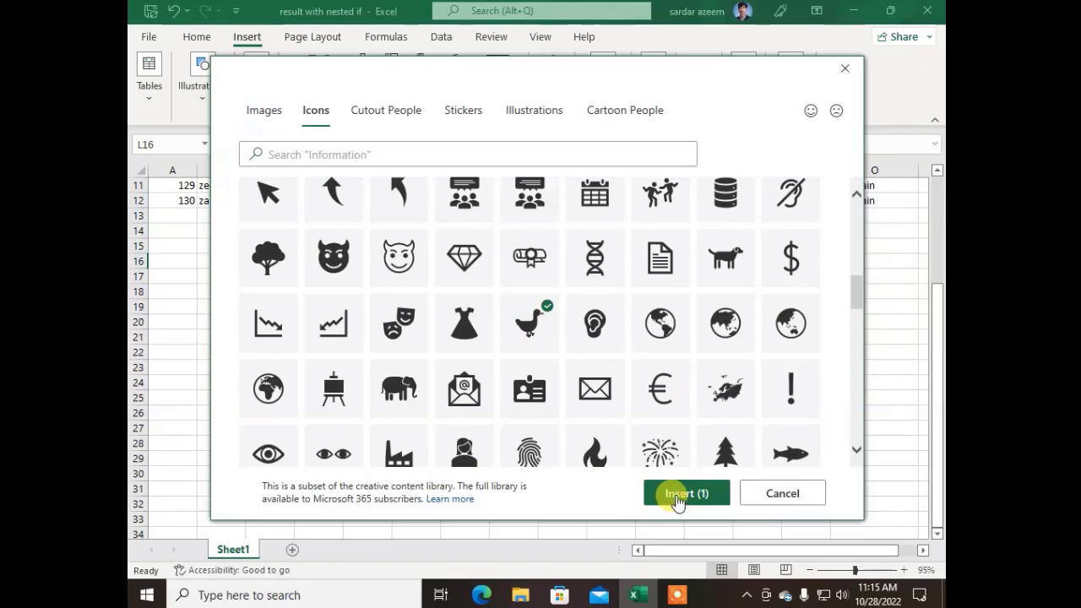
pyautogui.click(682, 496)
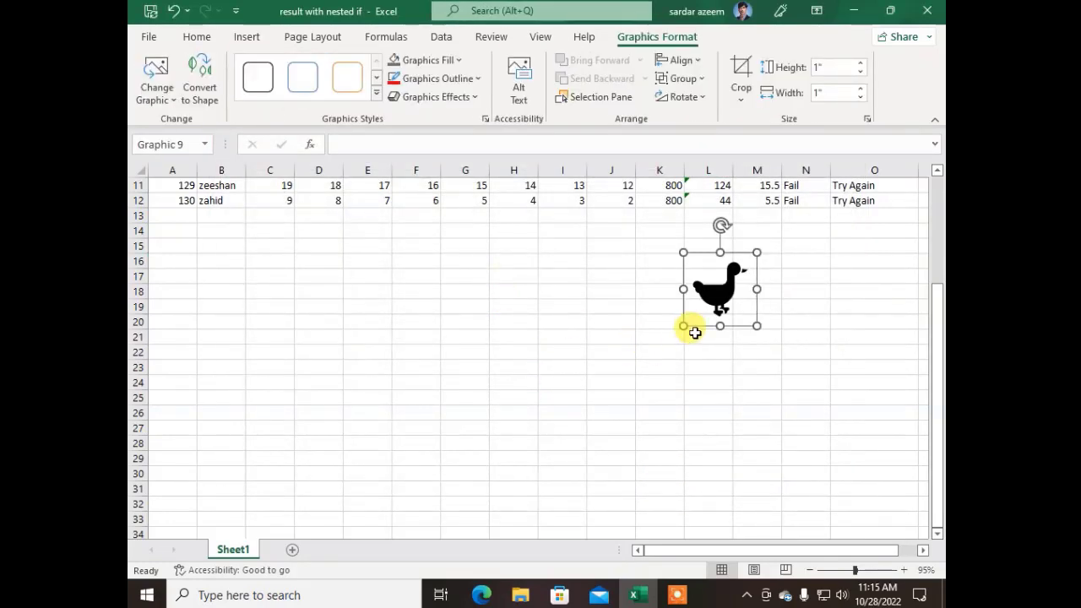
# Enlarge the duck icon to about 4.19" by 4.19", and delete it.
pyautogui.moveTo(683, 326); pyautogui.dragTo(485, 423)
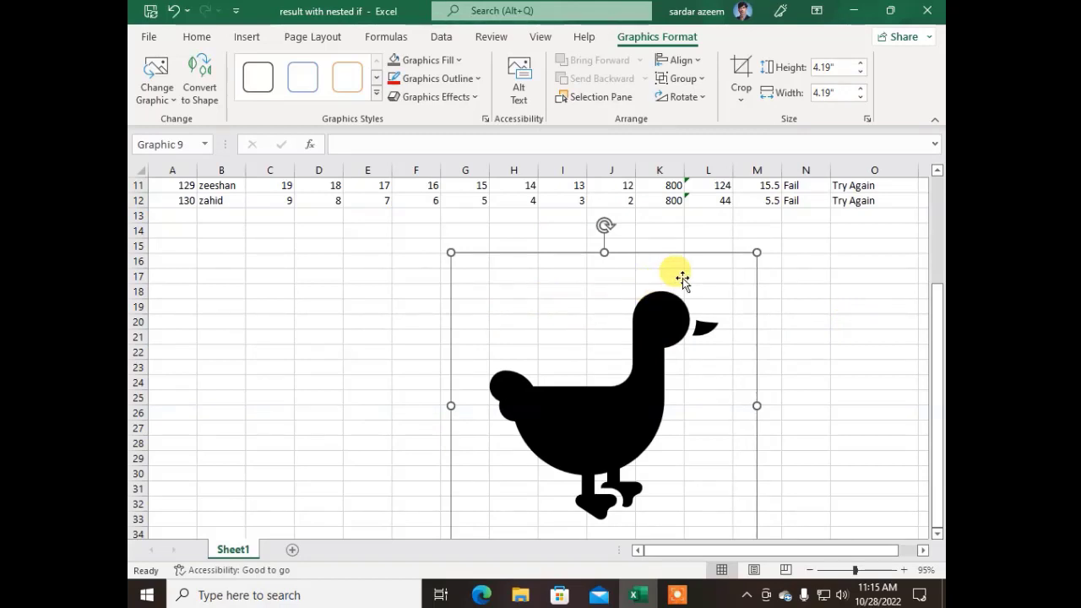
pyautogui.press('Delete')
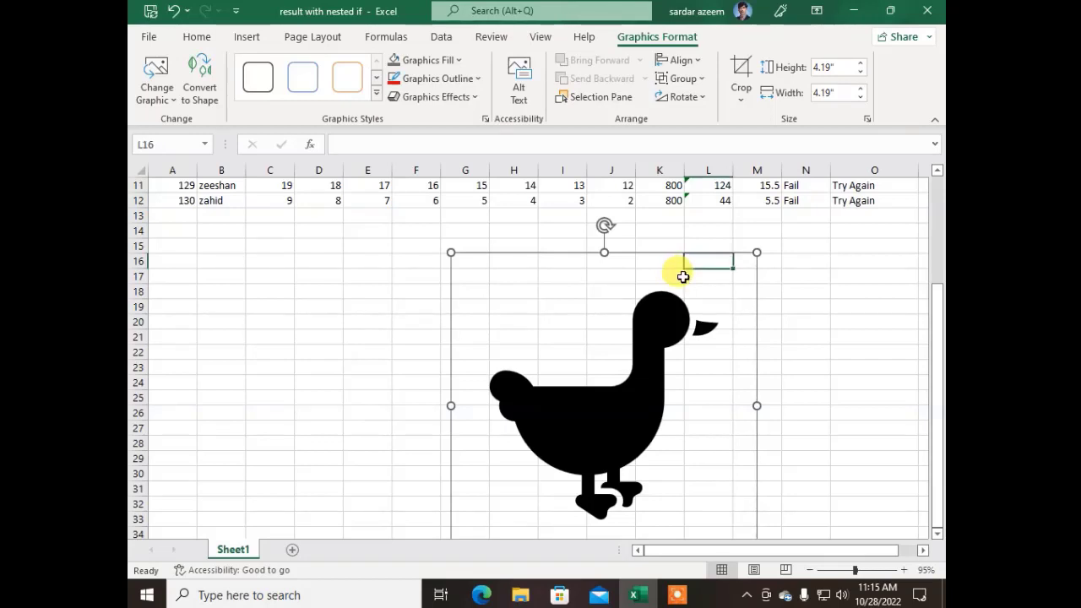
# Browse the stock 3D model categories and open the Animated for Education collection.
pyautogui.click(237, 39)
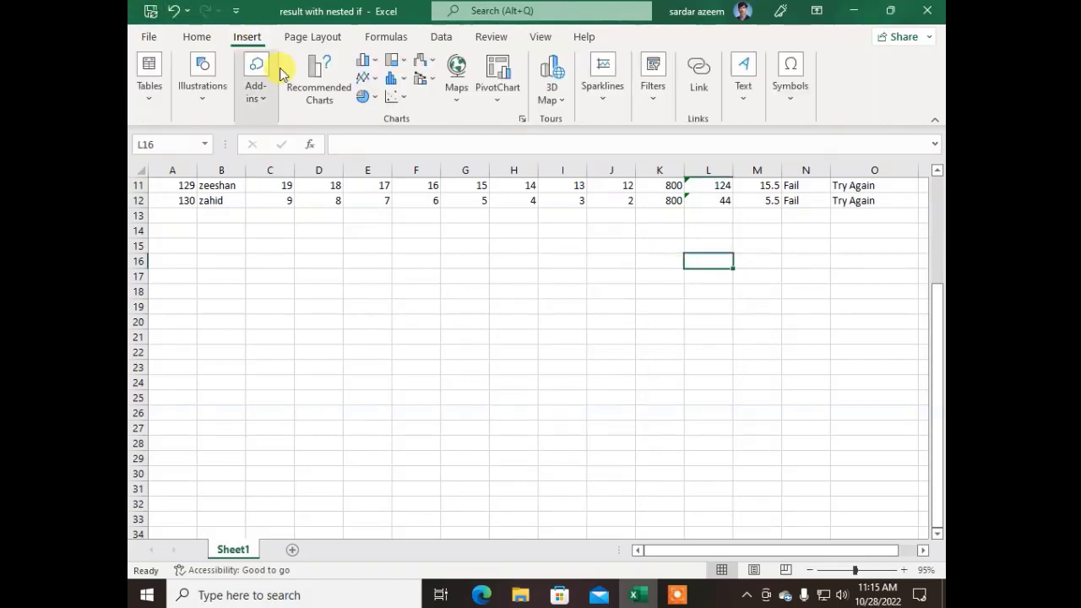
pyautogui.click(212, 102)
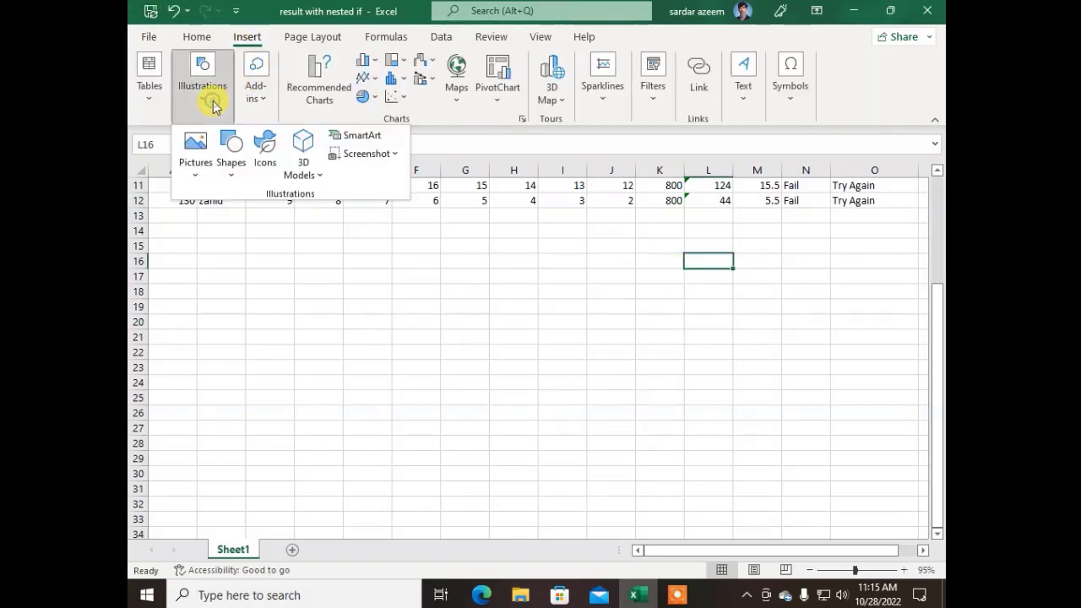
pyautogui.click(305, 179)
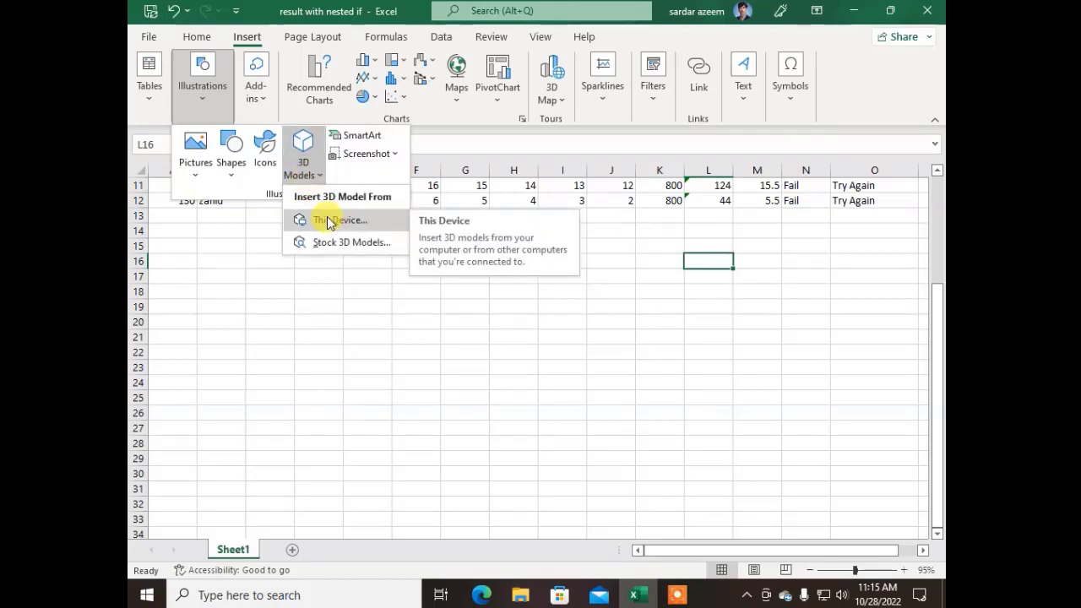
pyautogui.click(339, 241)
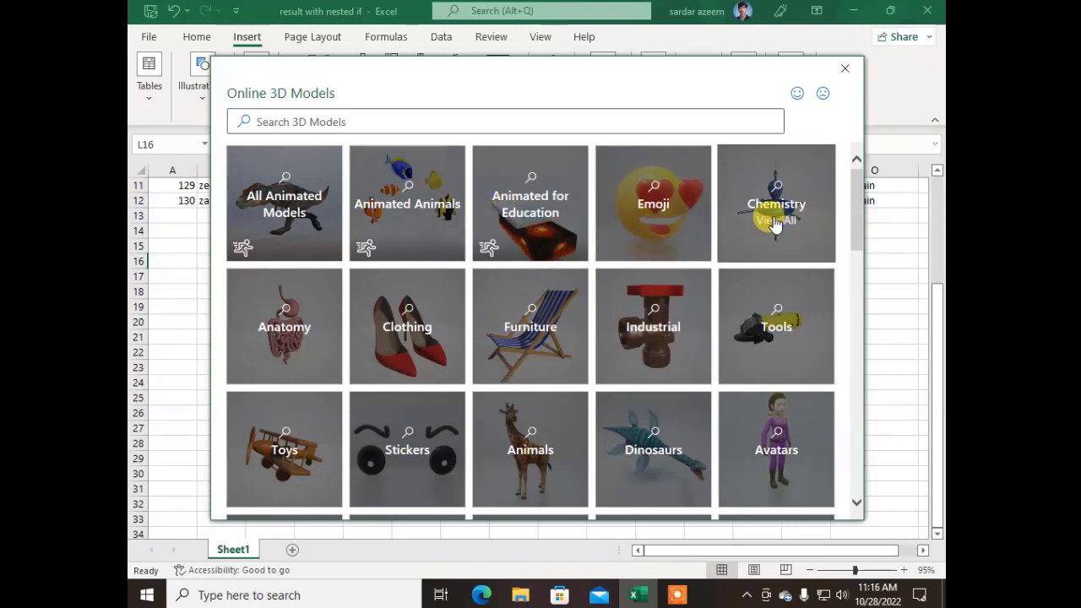
pyautogui.scroll(-5, 563, 369)
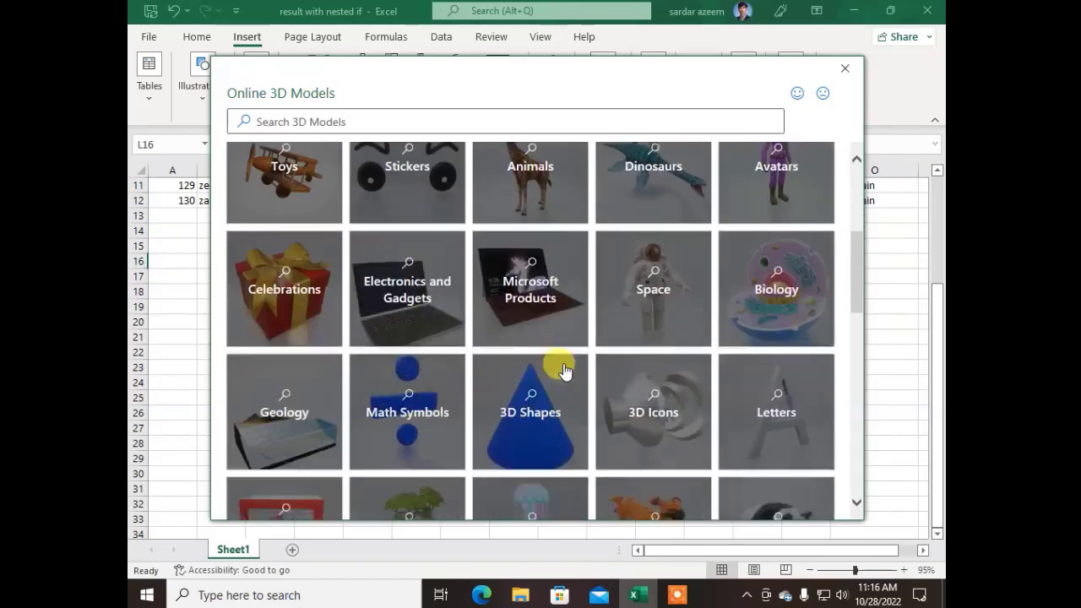
pyautogui.scroll(-10, 563, 368)
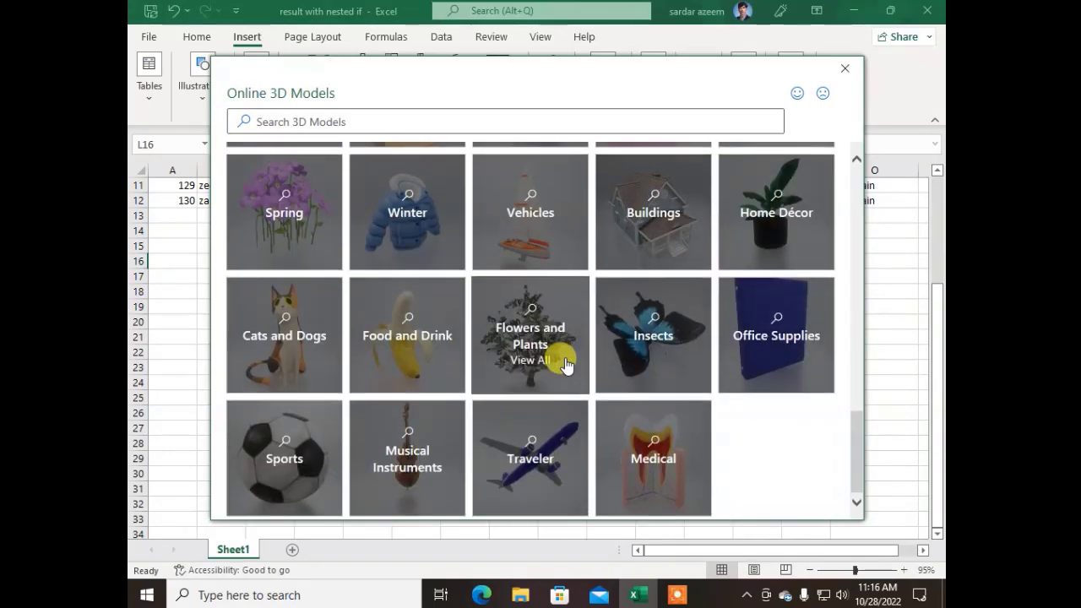
pyautogui.scroll(2, 565, 363)
pyautogui.scroll(10, 564, 363)
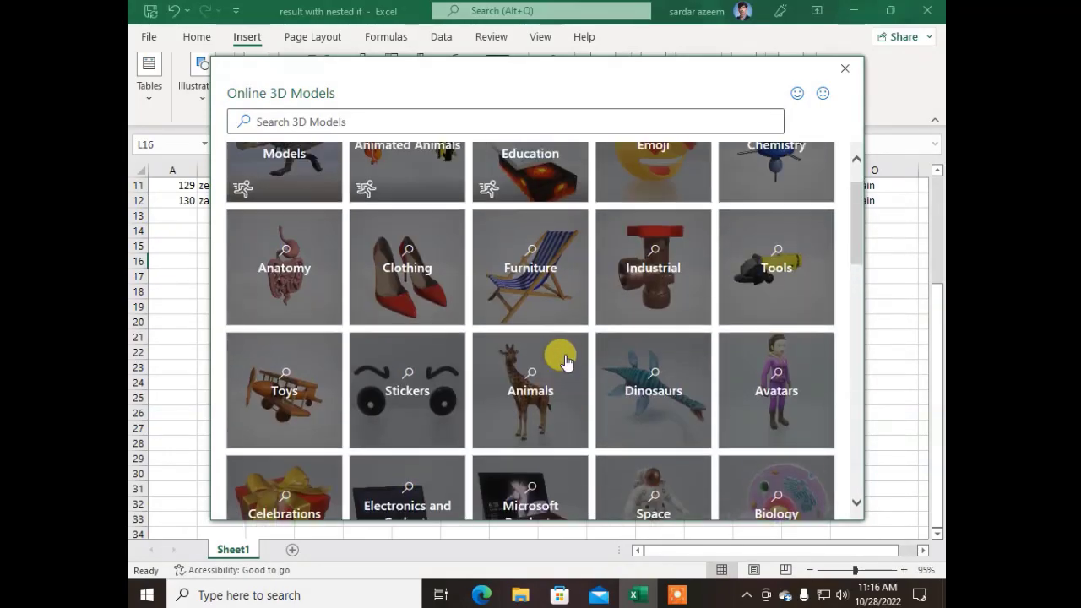
pyautogui.click(549, 198)
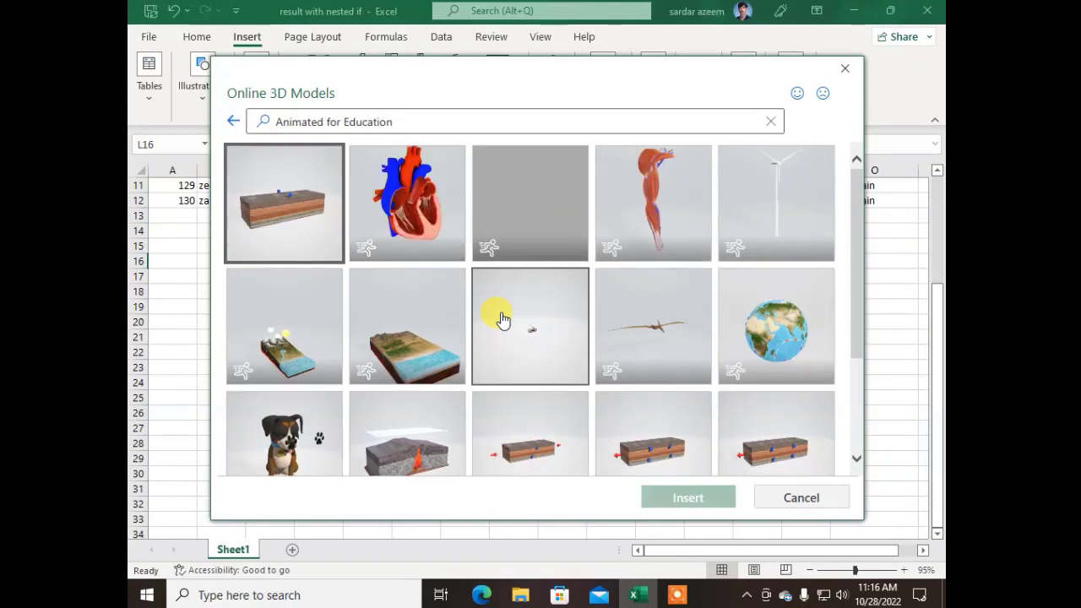
# Insert the animated bearded wizard in a purple robe from the Animated for Education models.
pyautogui.scroll(-5, 542, 297)
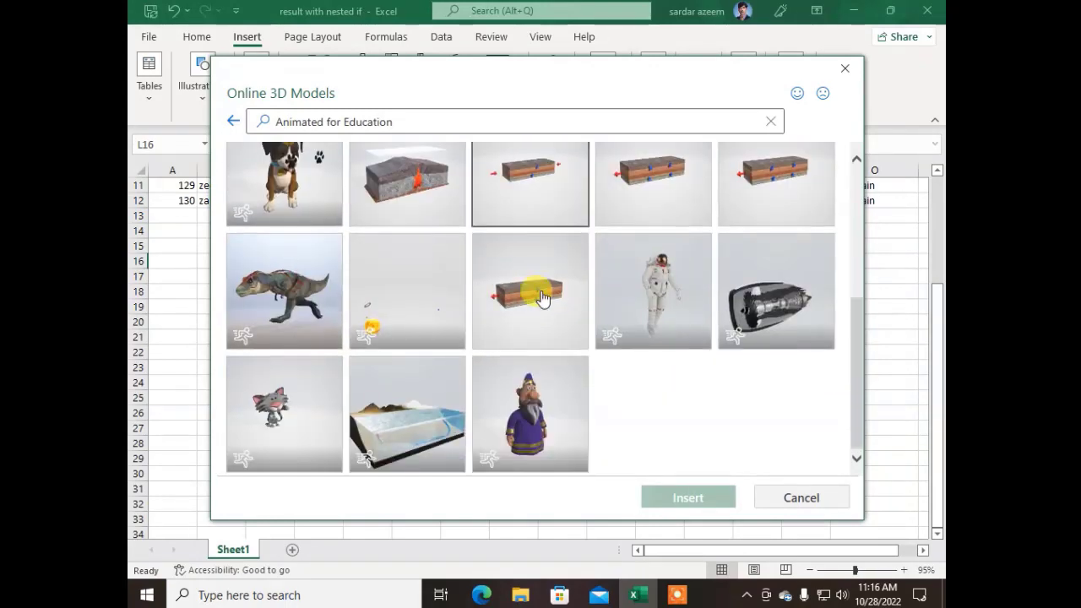
pyautogui.scroll(3, 700, 449)
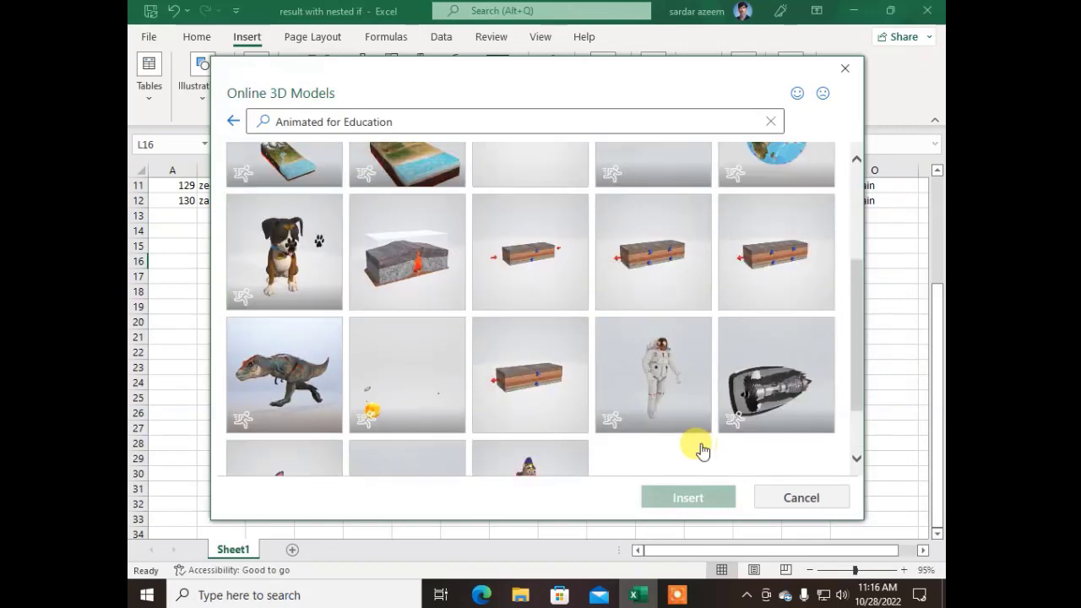
pyautogui.scroll(1, 701, 450)
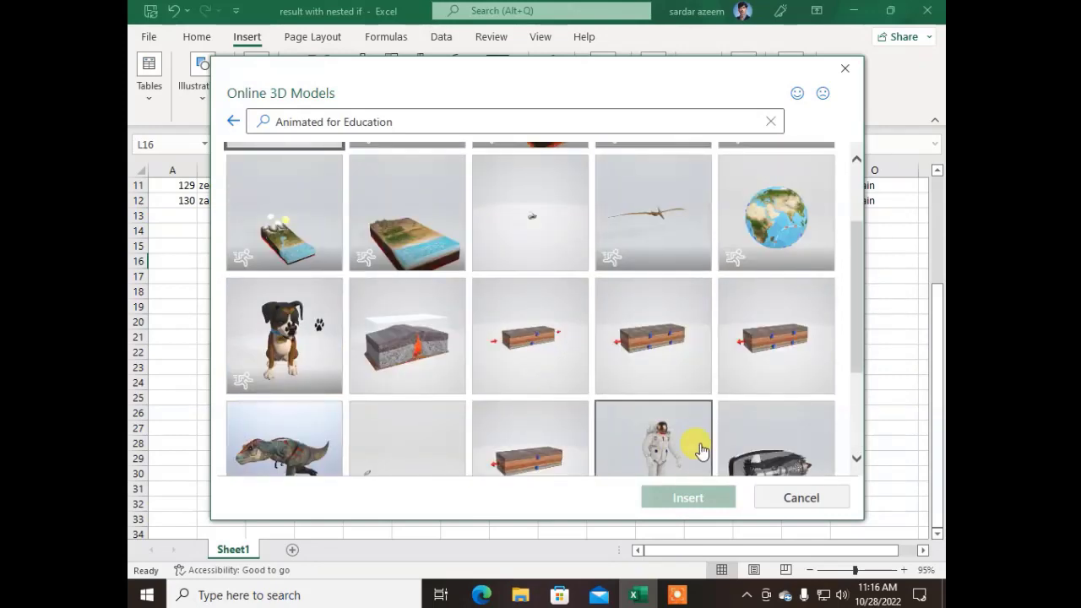
pyautogui.scroll(1, 701, 449)
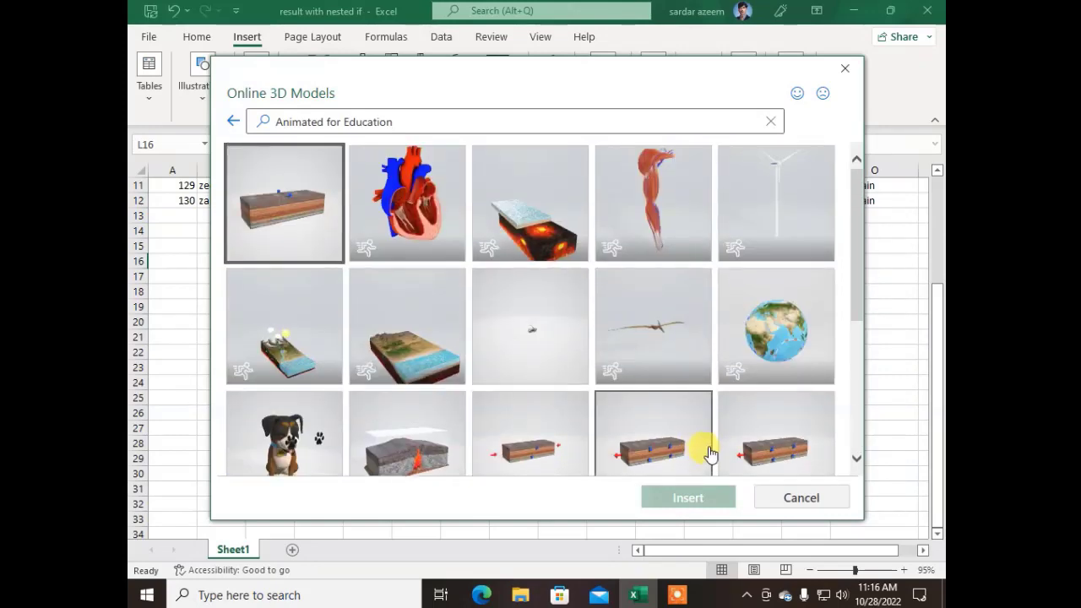
pyautogui.scroll(-5, 708, 452)
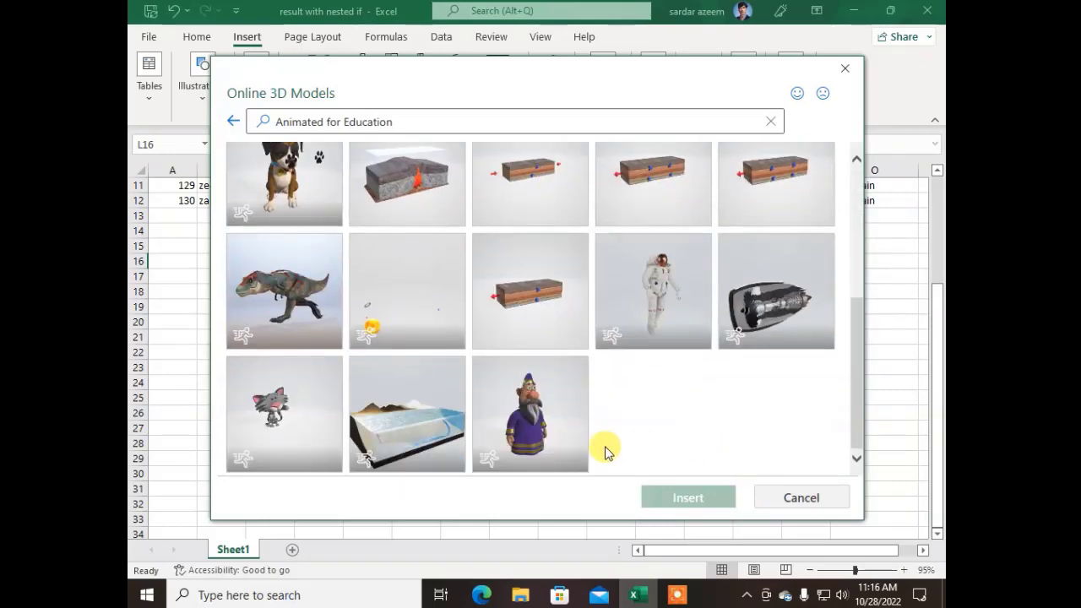
pyautogui.click(540, 405)
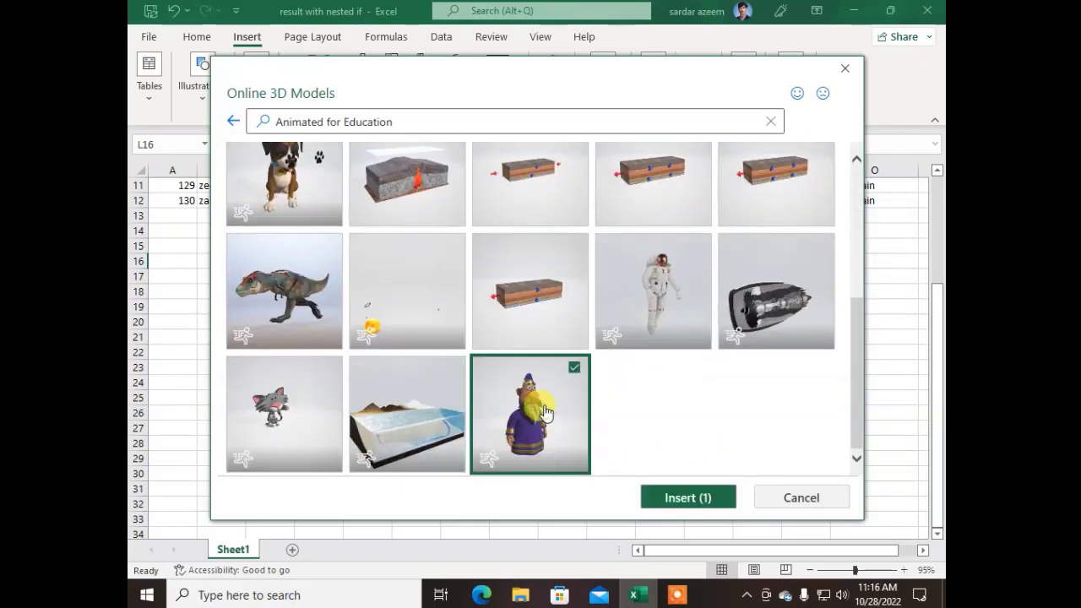
pyautogui.click(682, 500)
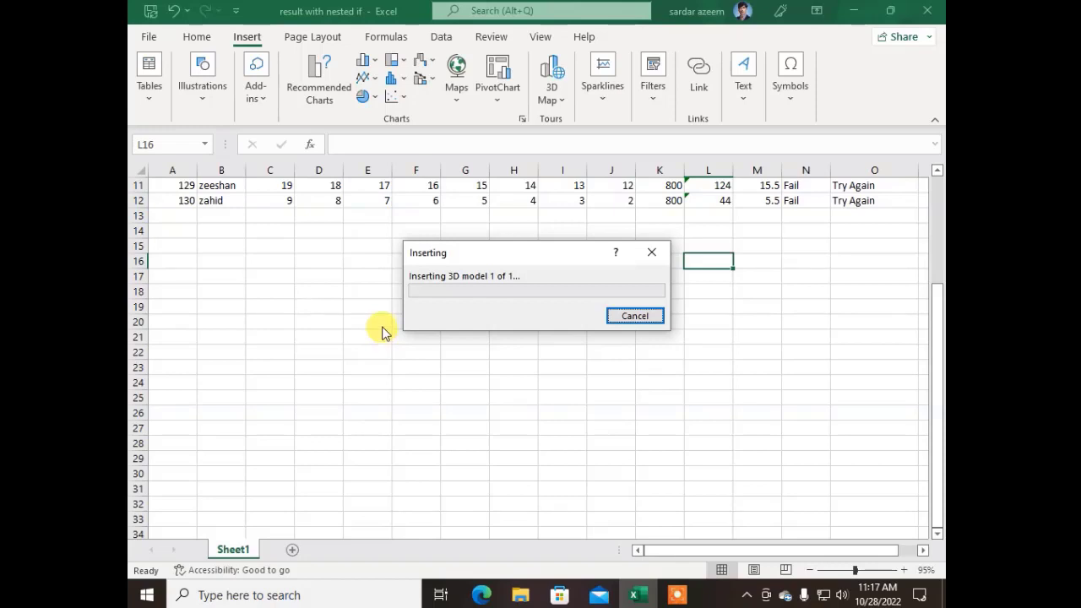
pyautogui.click(676, 595)
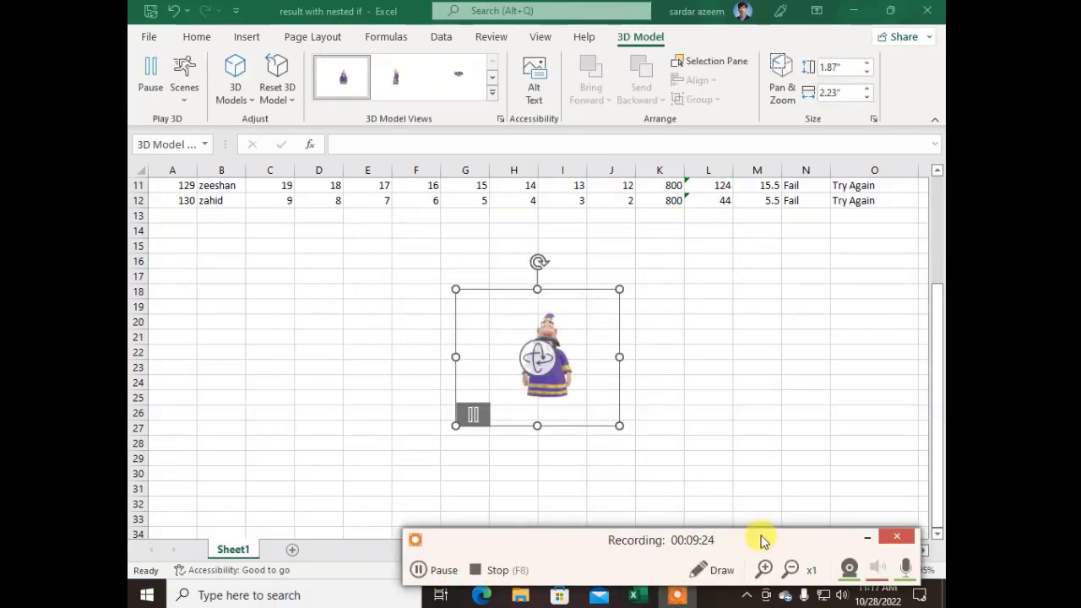
pyautogui.click(868, 538)
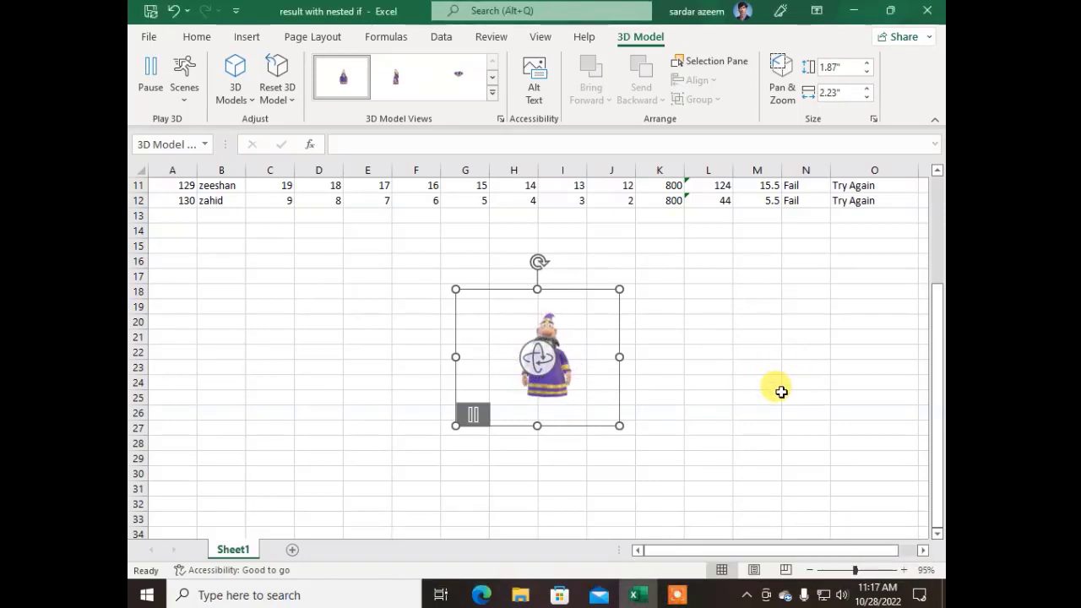
# Rotate the 3D wizard model to turn it sideways in both directions, and delete it from the sheet.
pyautogui.moveTo(541, 360); pyautogui.dragTo(498, 363)
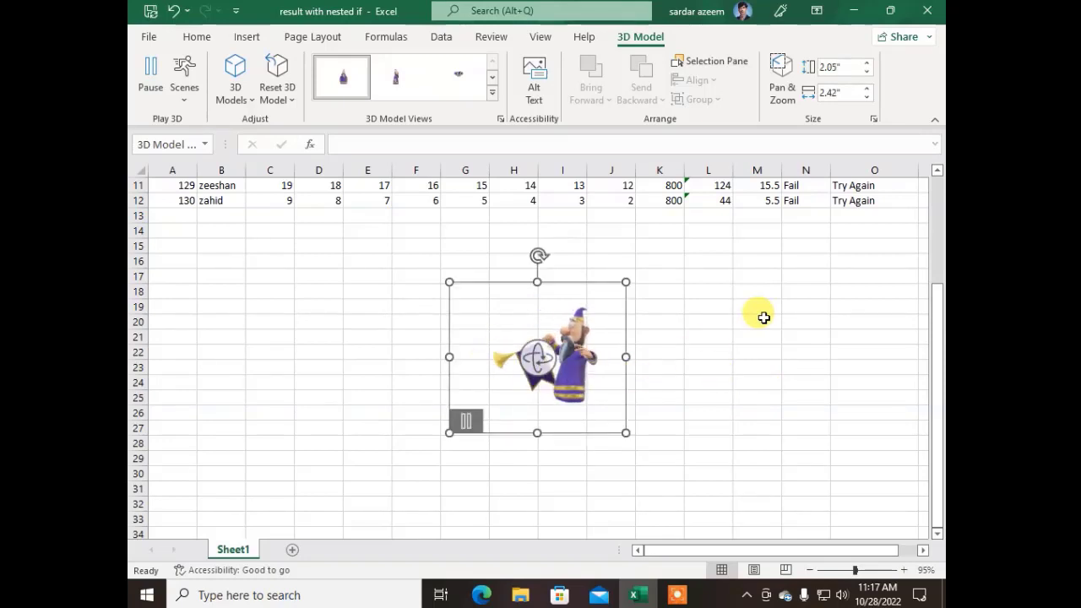
pyautogui.moveTo(537, 356); pyautogui.dragTo(760, 346)
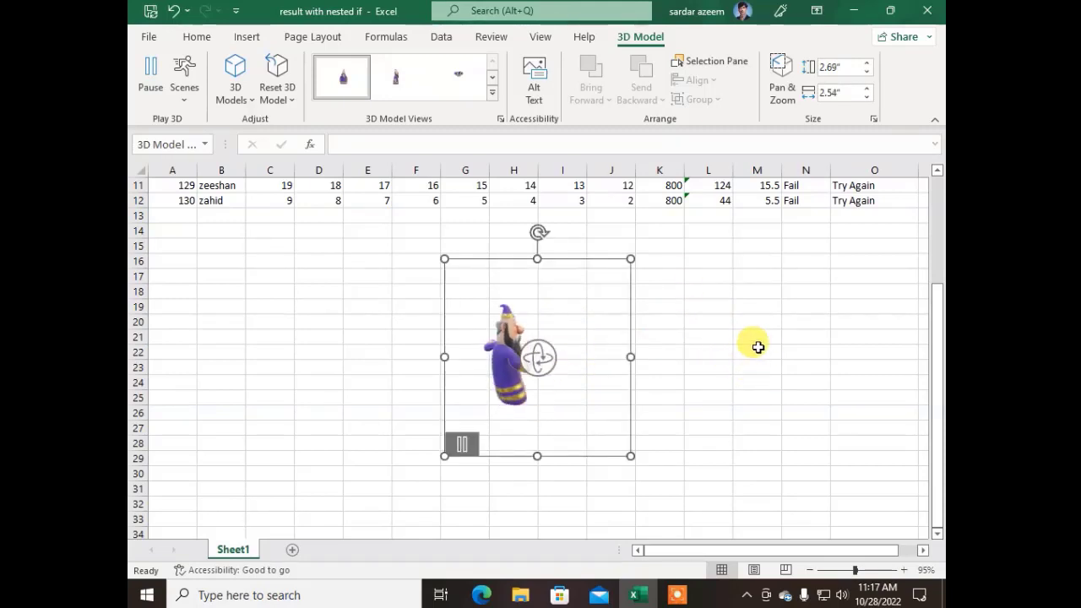
pyautogui.click(695, 291)
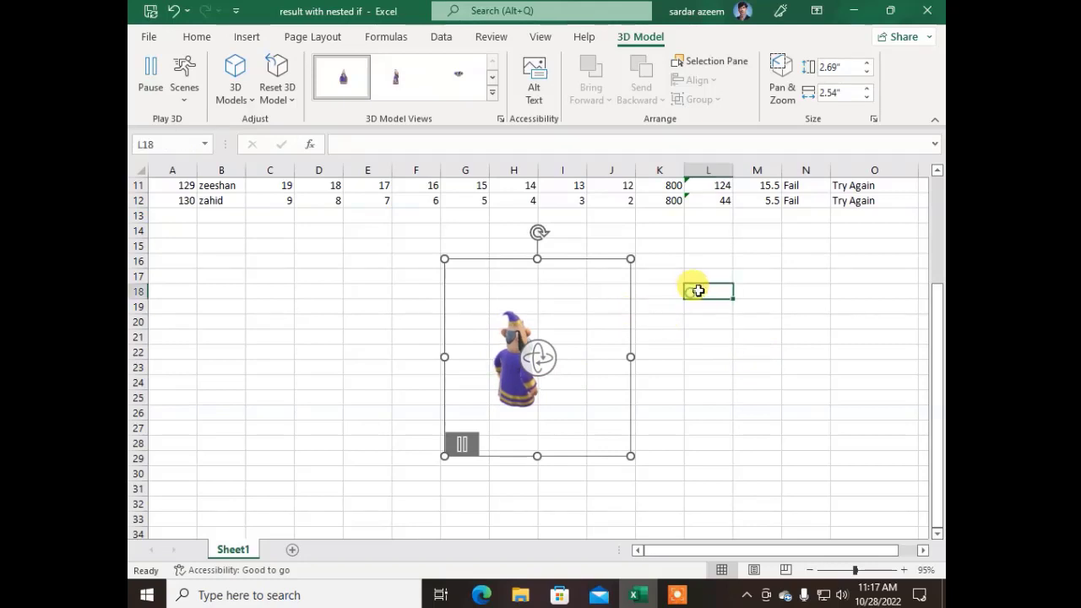
pyautogui.click(500, 345)
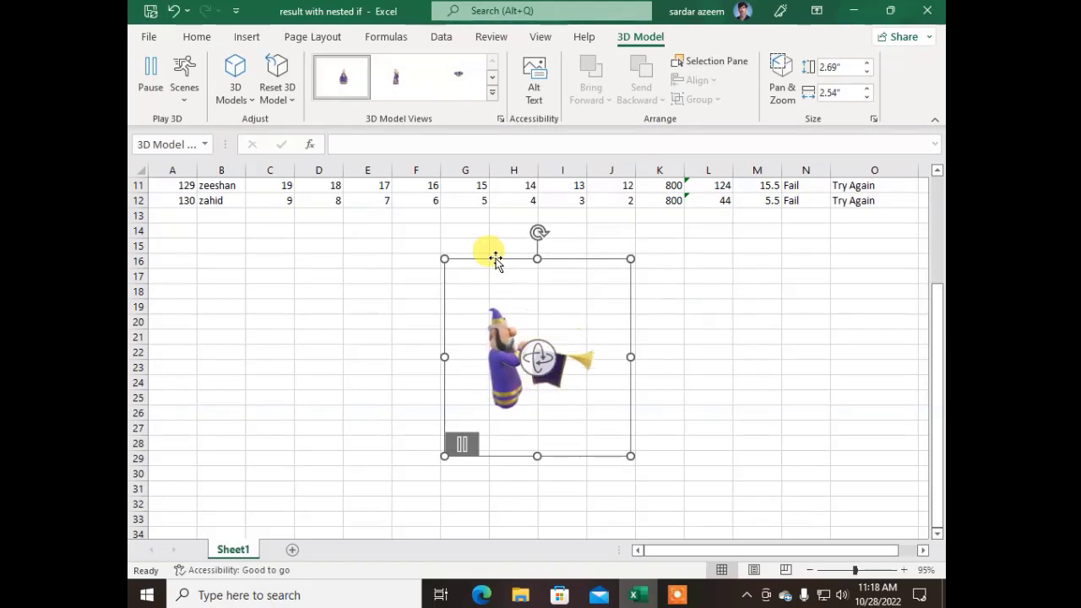
pyautogui.press('Delete')
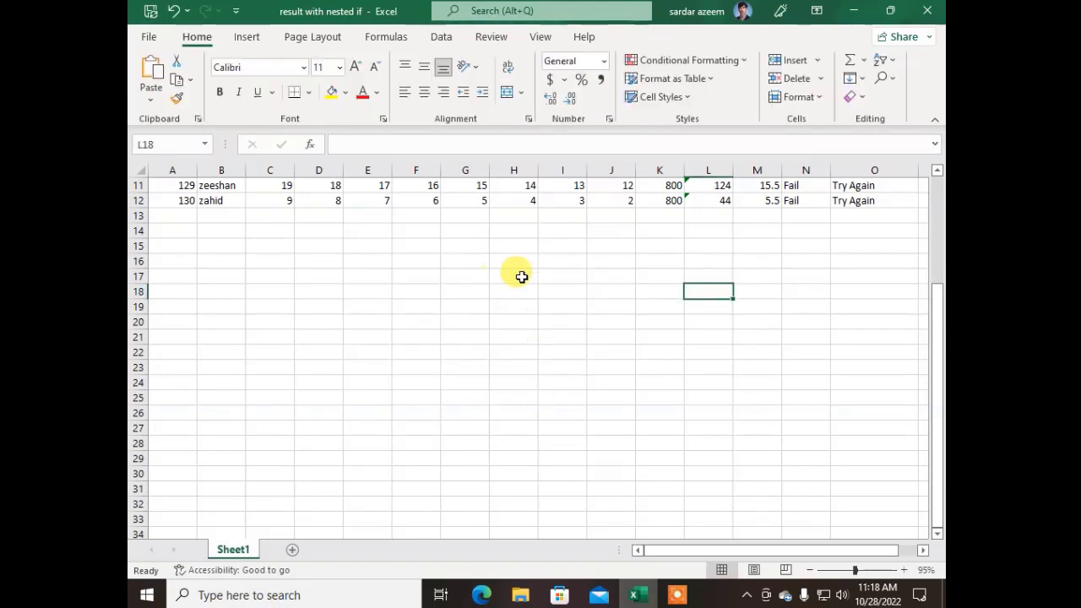
# Insert a Basic Pyramid SmartArt graphic from the Pyramid category.
pyautogui.click(245, 37)
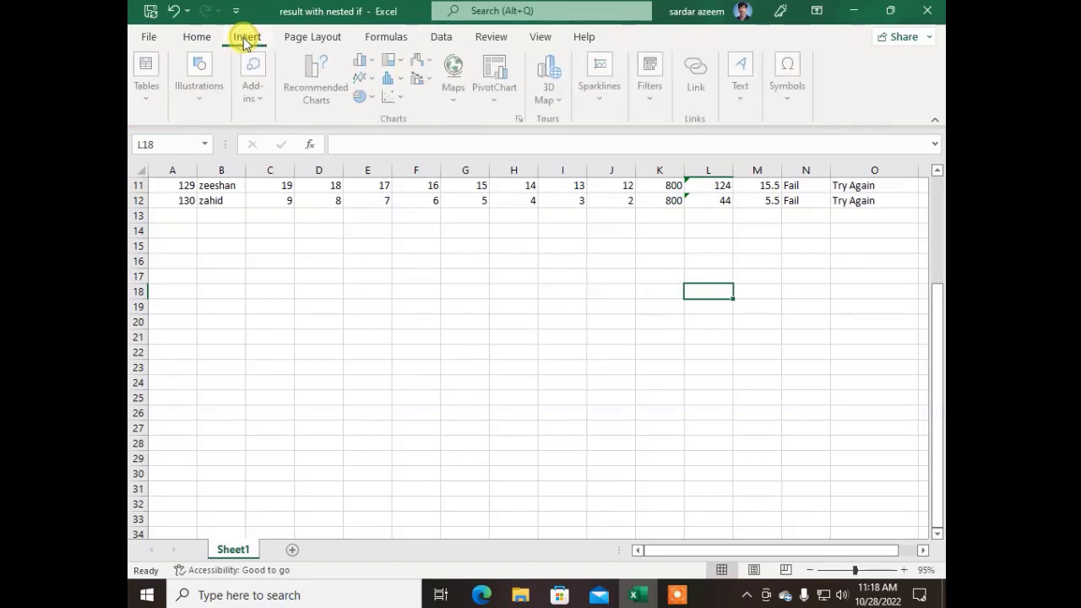
pyautogui.click(211, 107)
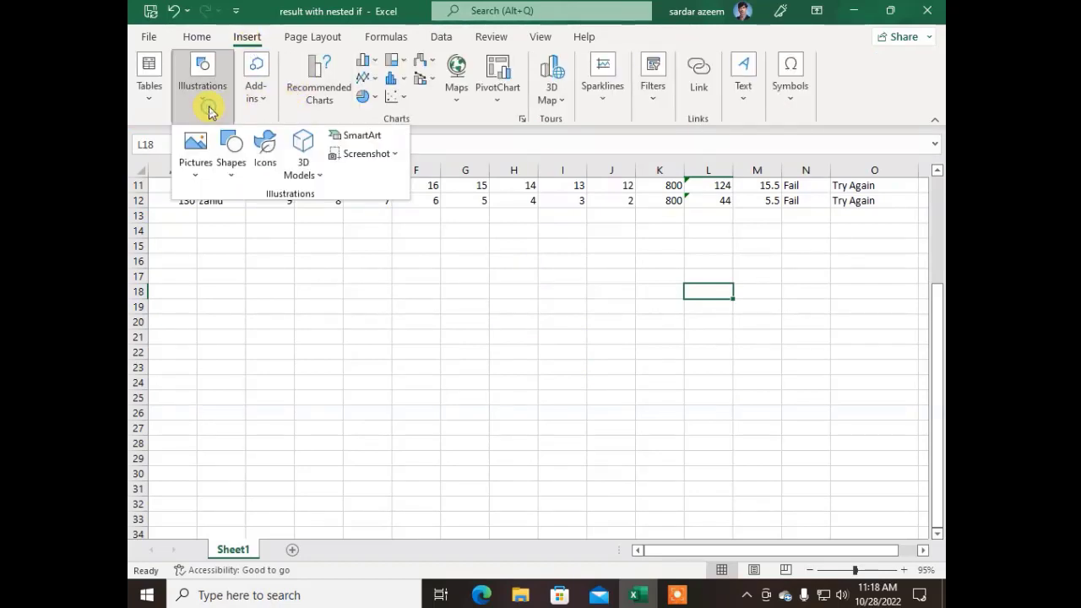
pyautogui.click(362, 137)
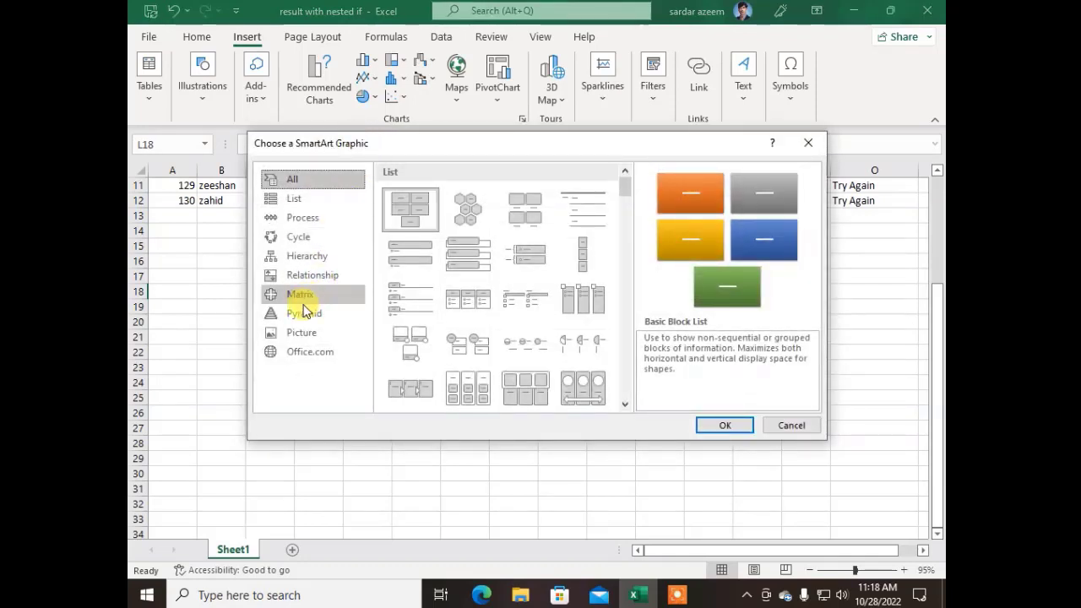
pyautogui.click(301, 316)
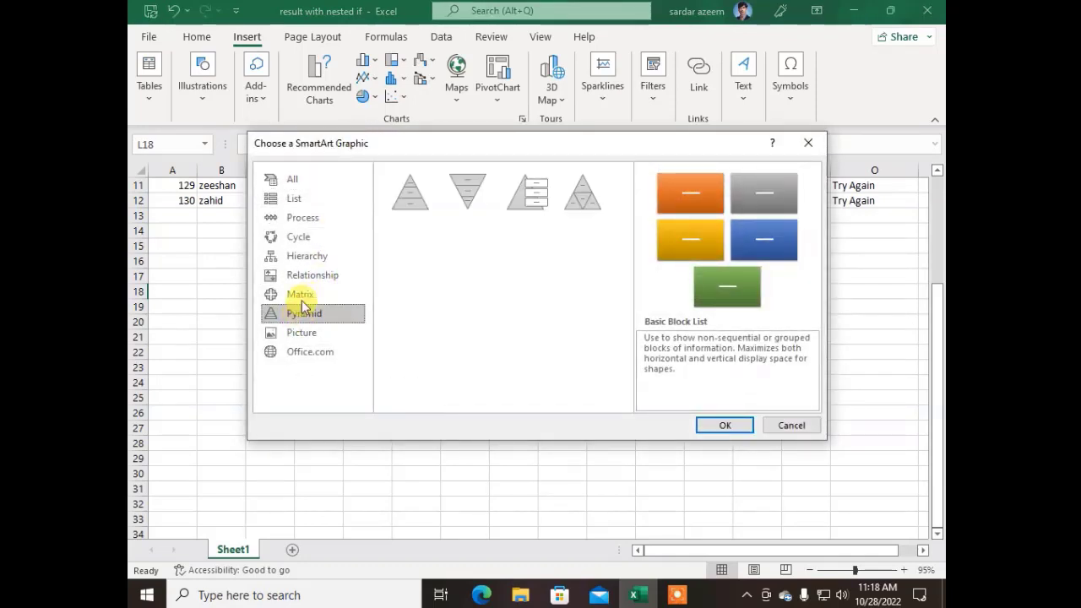
pyautogui.click(293, 261)
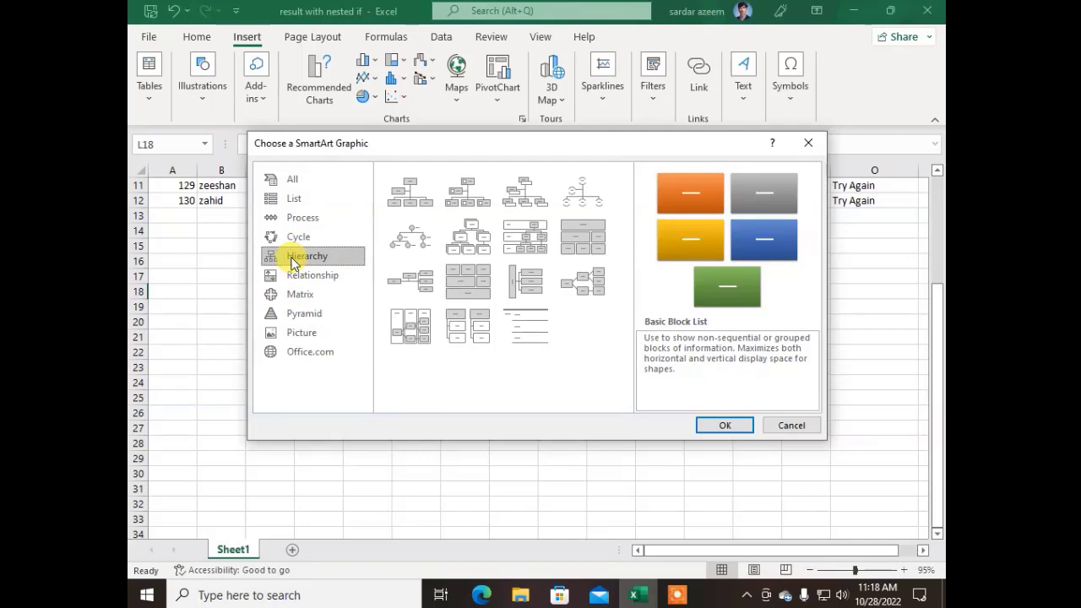
pyautogui.click(306, 316)
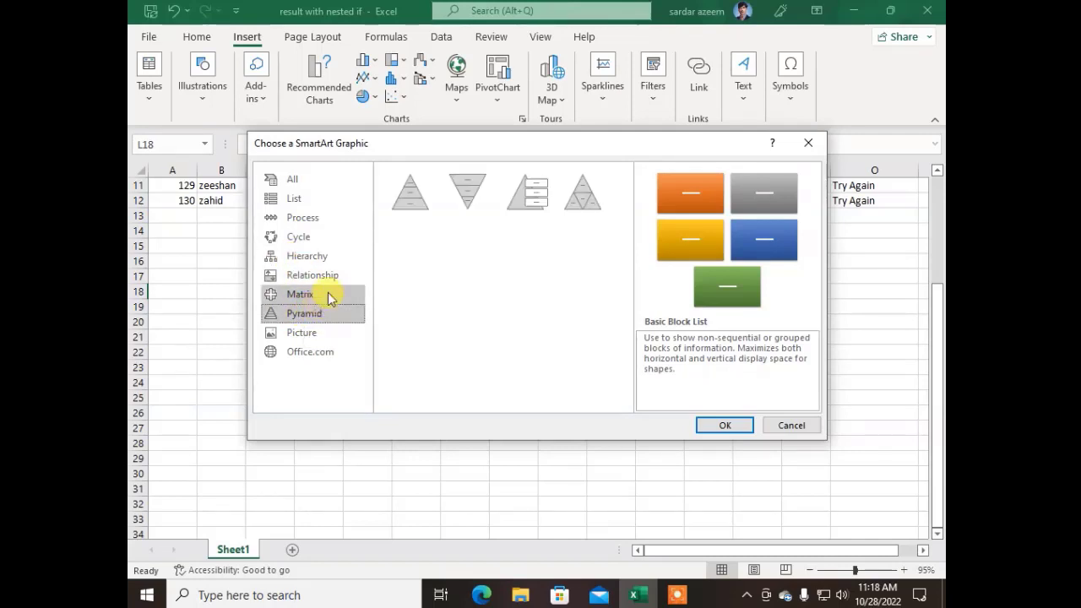
pyautogui.click(394, 200)
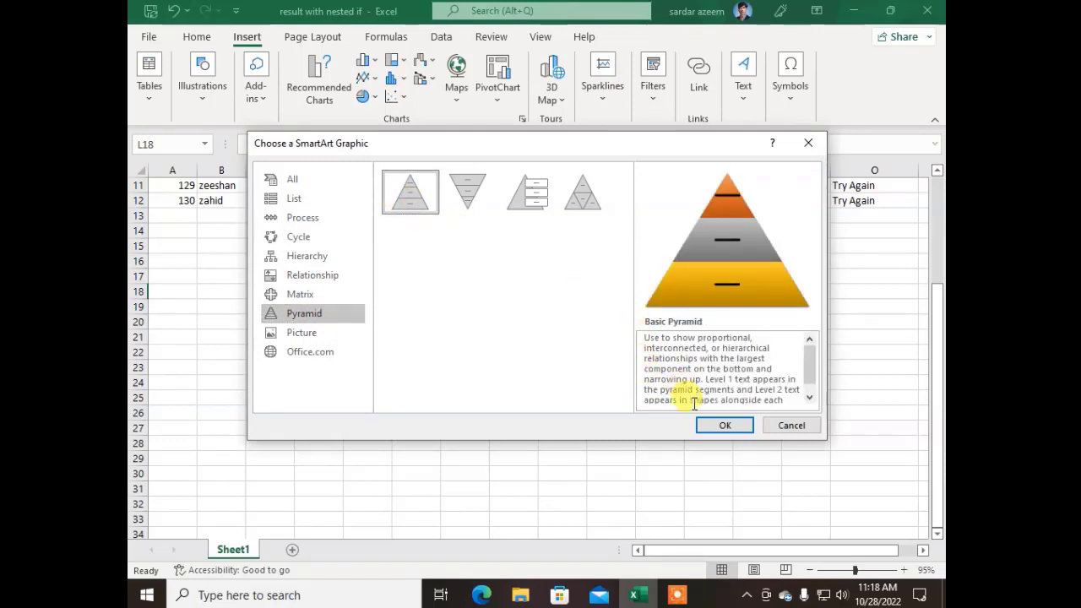
pyautogui.click(707, 427)
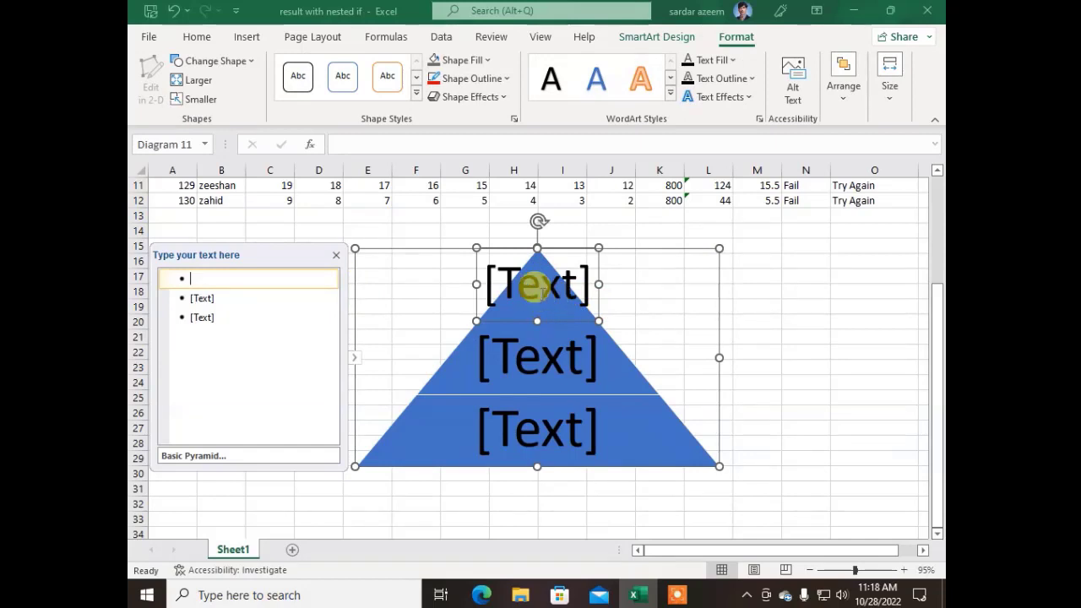
# Label the pyramid's levels from apex to base as Top Management, Middle Management and Front Line.
pyautogui.click(539, 292)
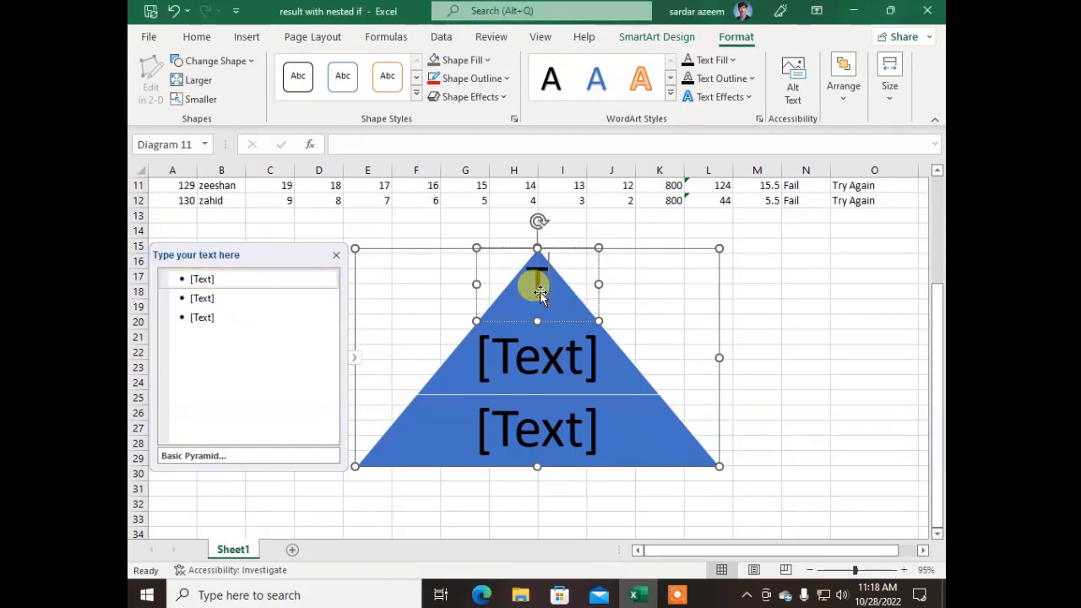
pyautogui.write('Top Mana')
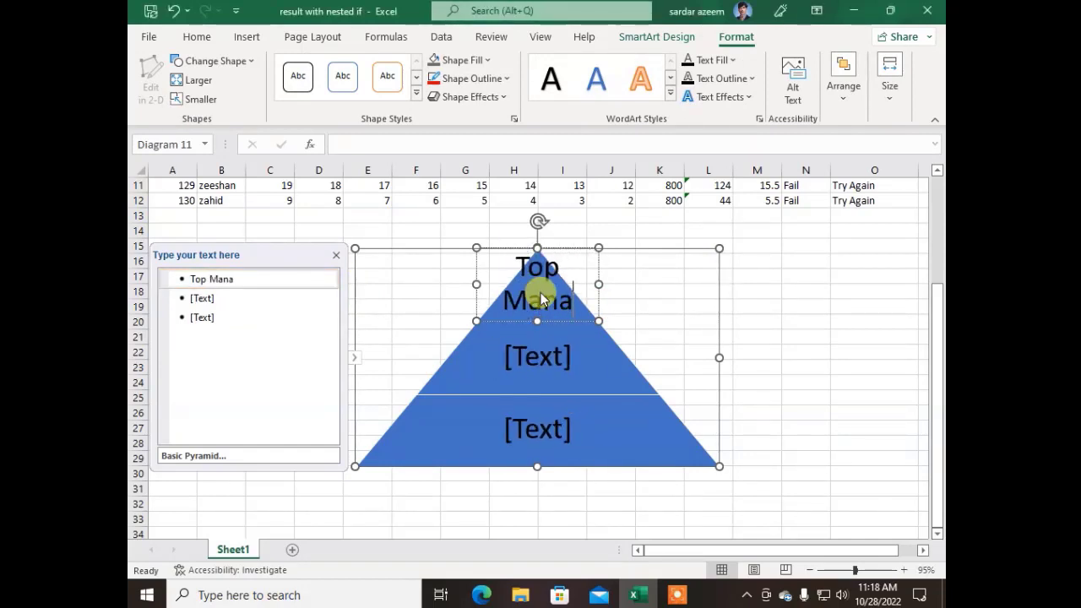
pyautogui.write('gement')
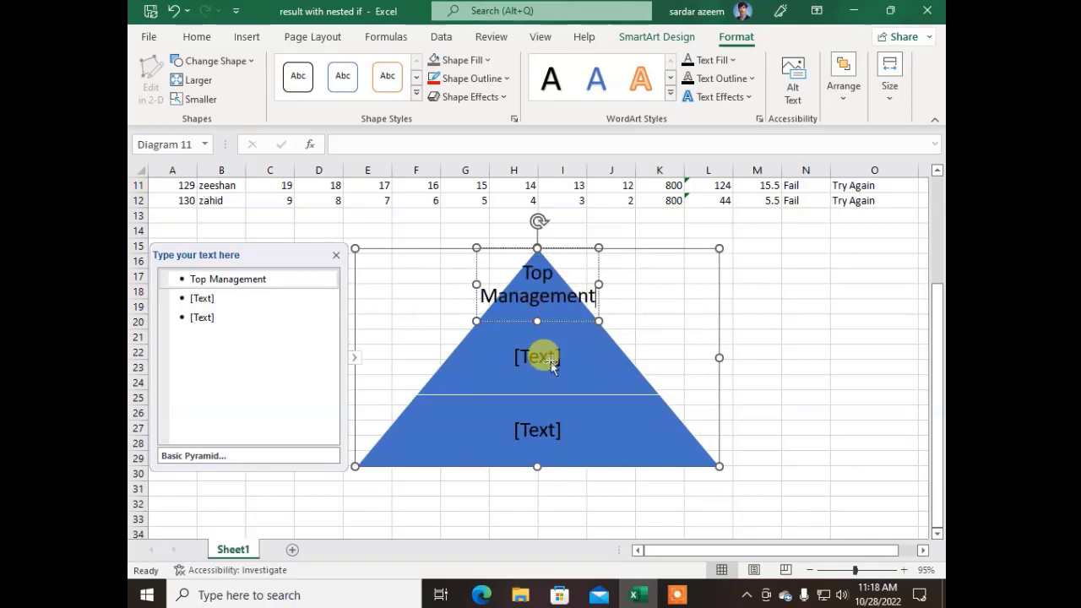
pyautogui.click(550, 363)
pyautogui.write('Midd')
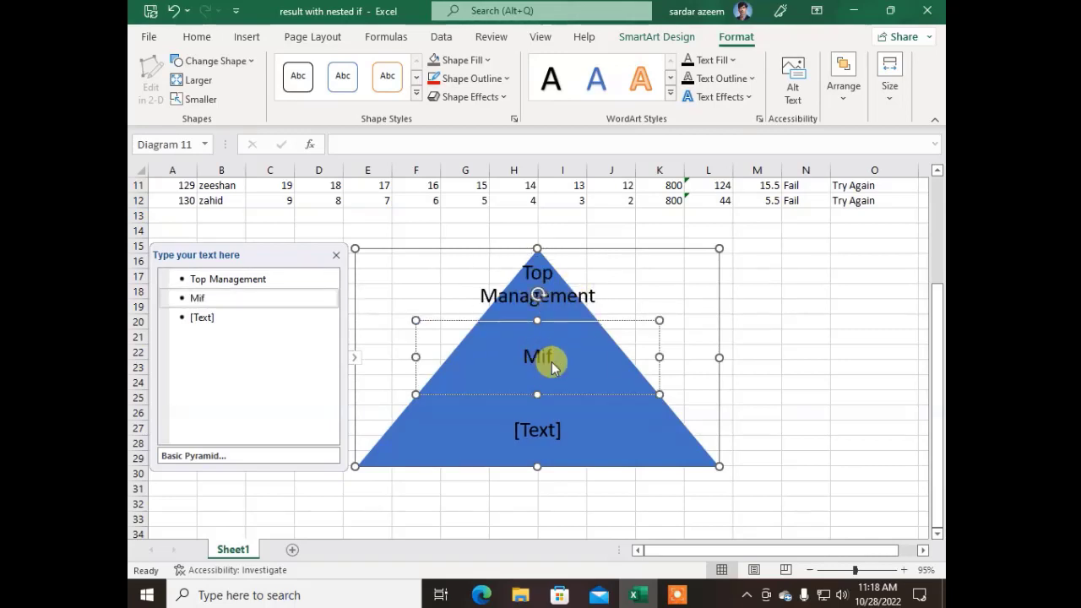
pyautogui.write('le')
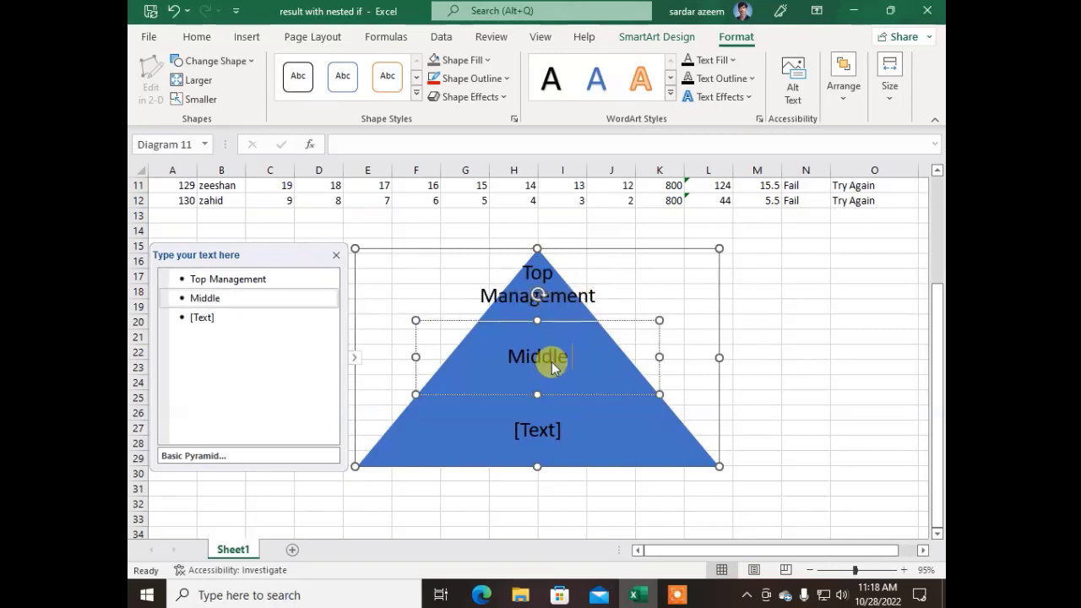
pyautogui.write(' Management')
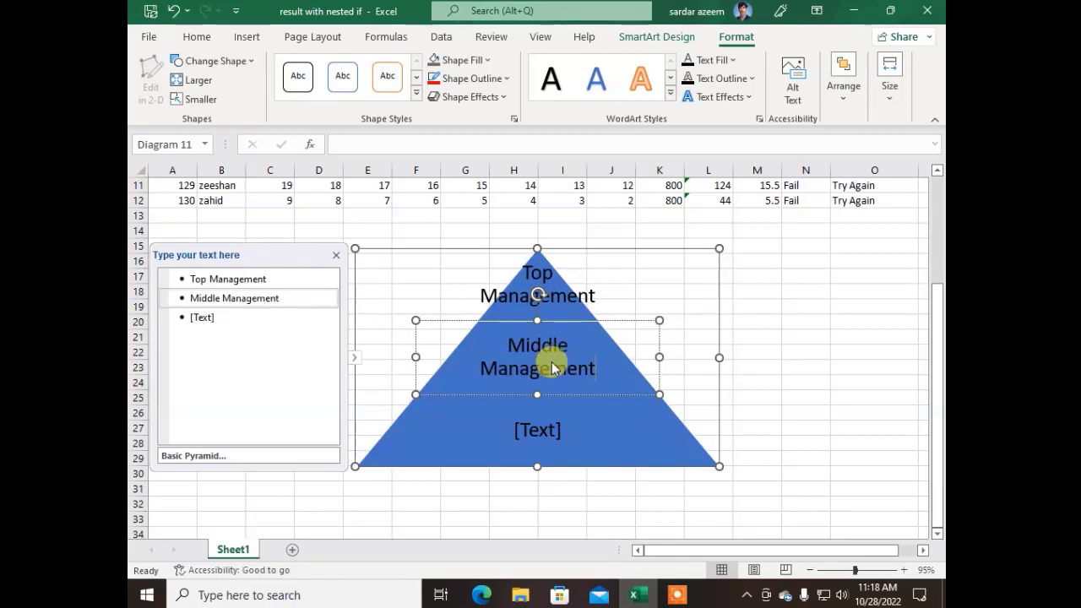
pyautogui.click(548, 440)
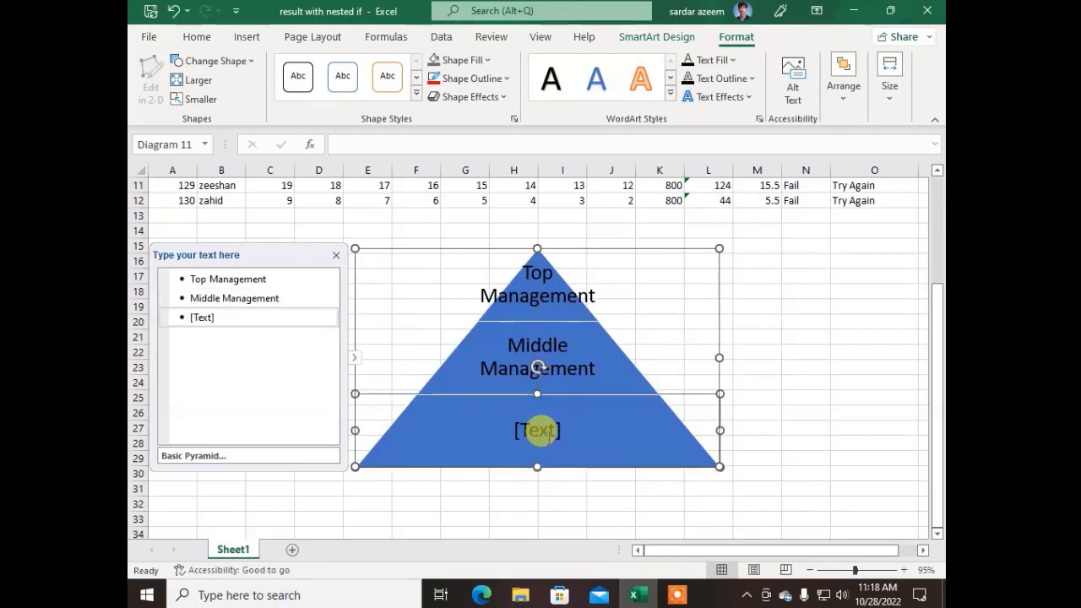
pyautogui.write('Fr')
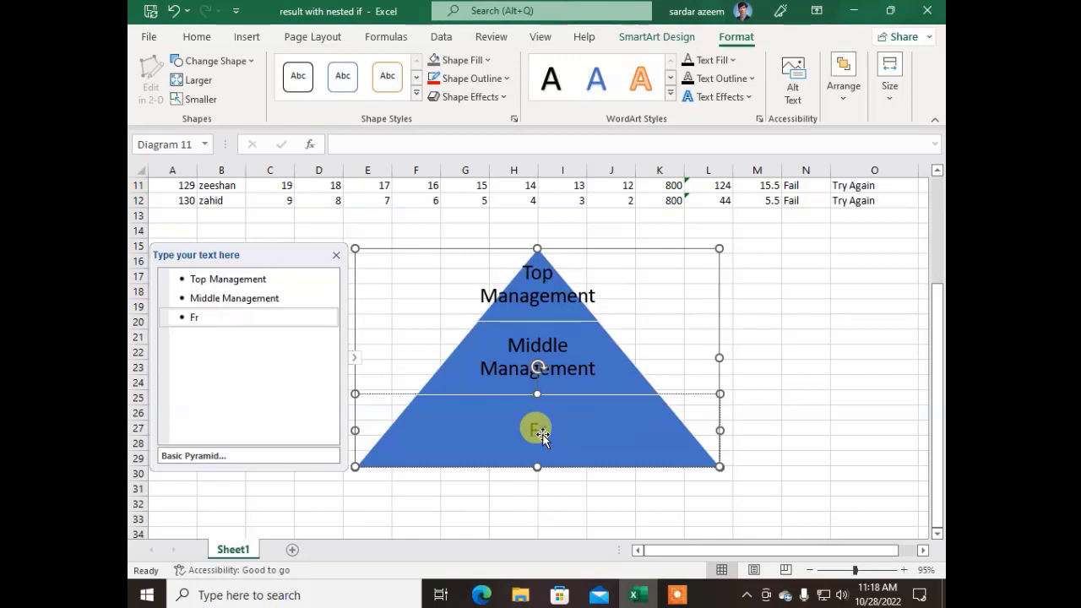
pyautogui.write('ont Line')
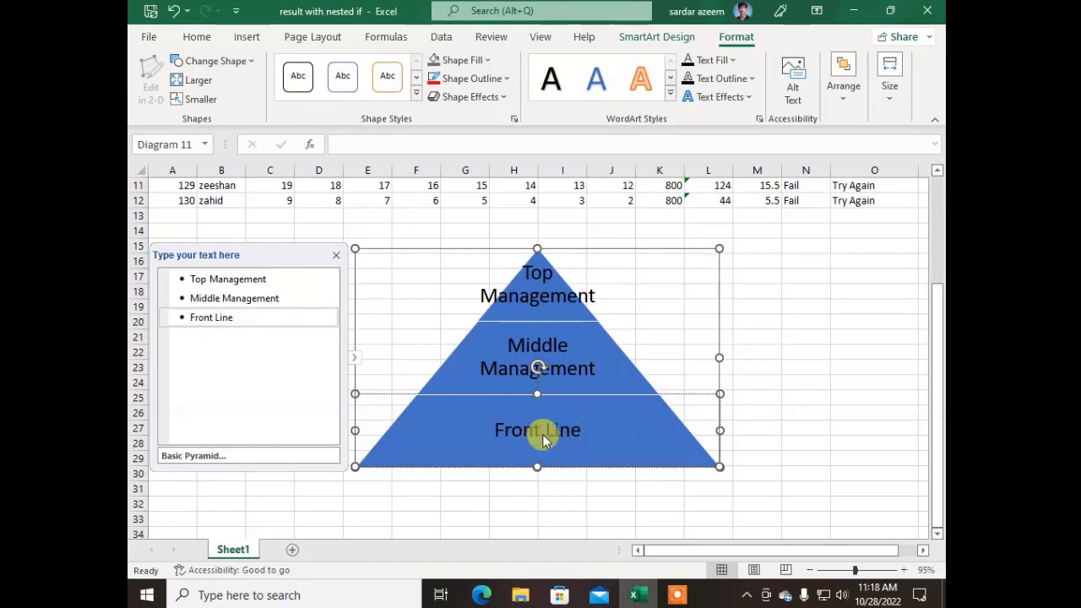
pyautogui.click(804, 354)
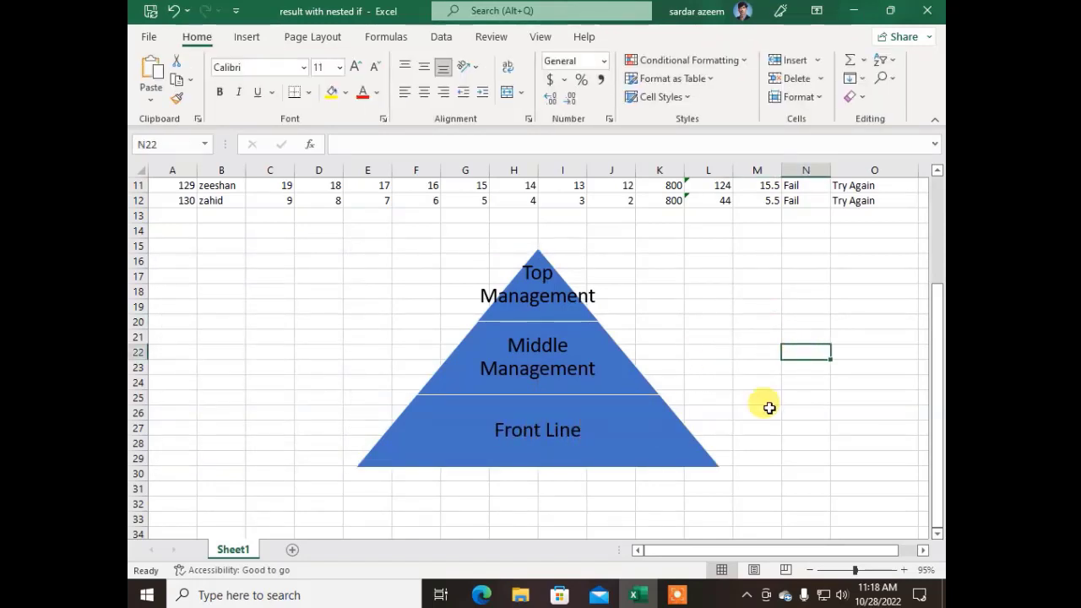
# Select the whole pyramid SmartArt graphic and delete it from the sheet.
pyautogui.click(434, 442)
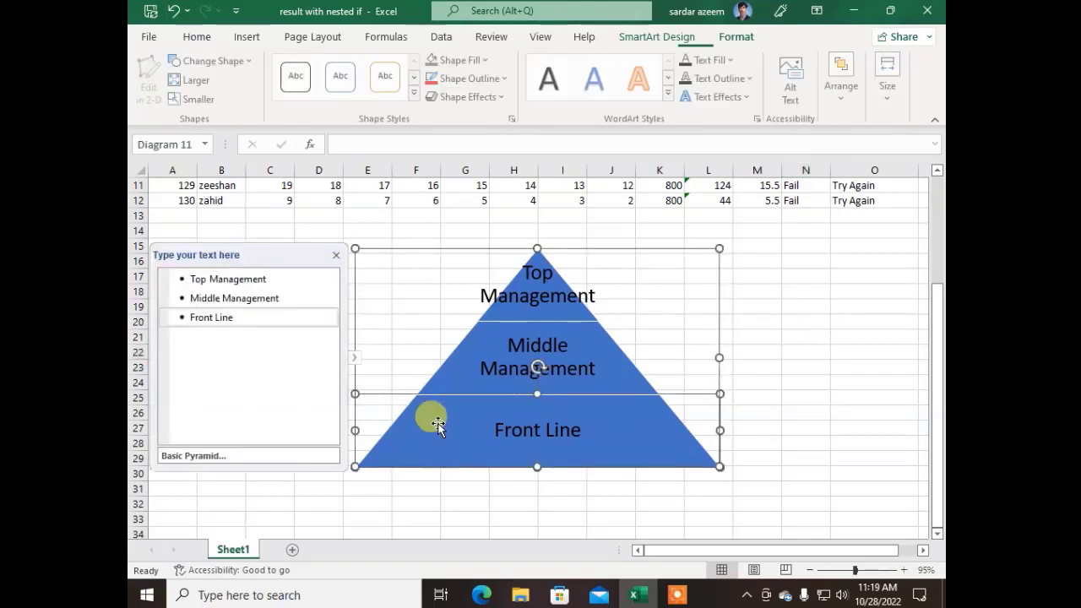
pyautogui.click(418, 244)
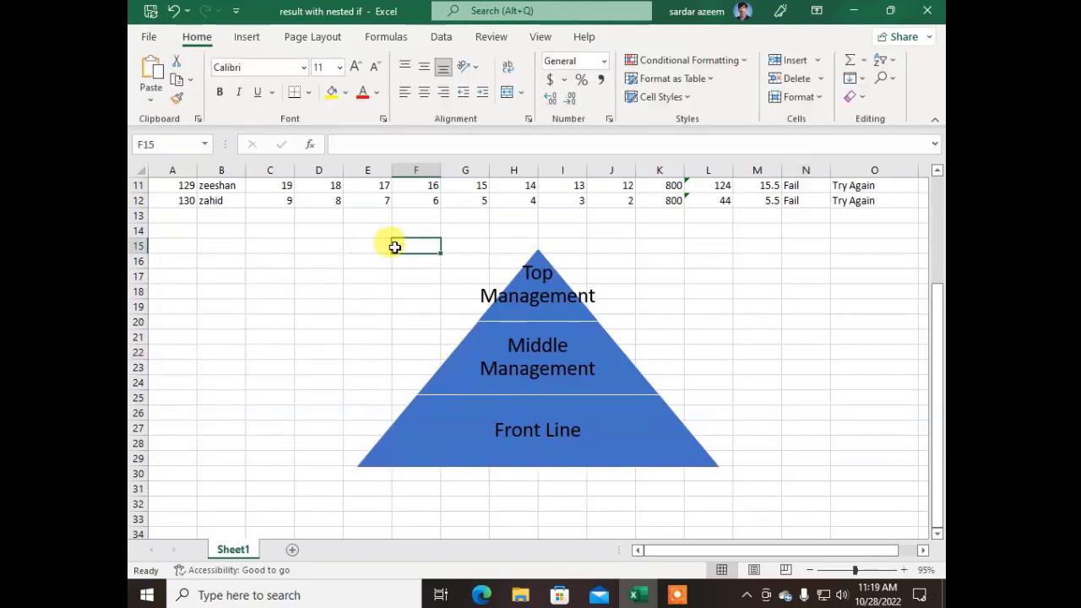
pyautogui.click(420, 345)
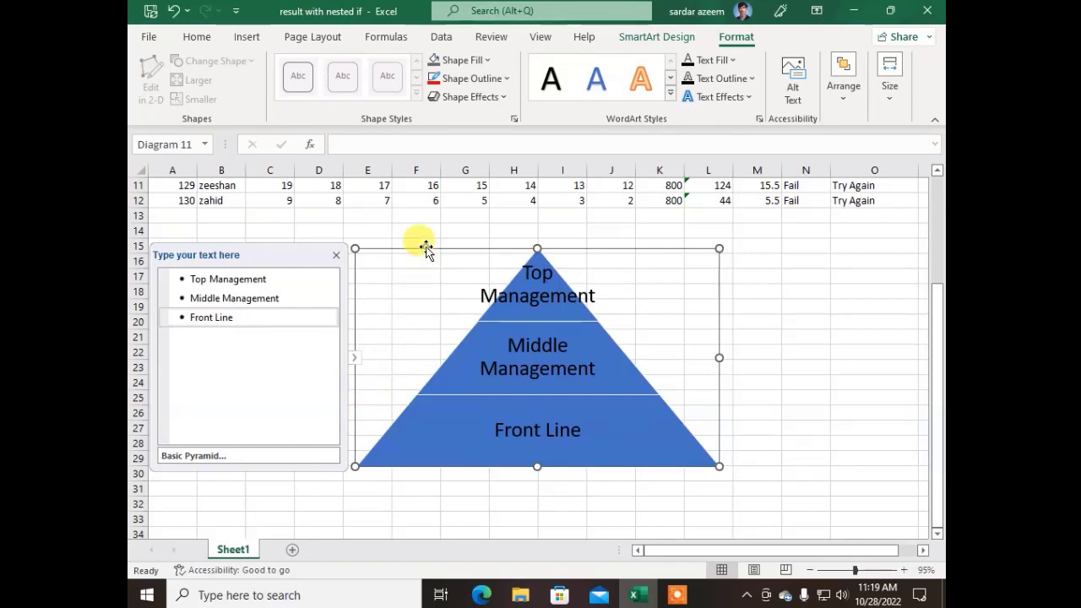
pyautogui.press('Delete')
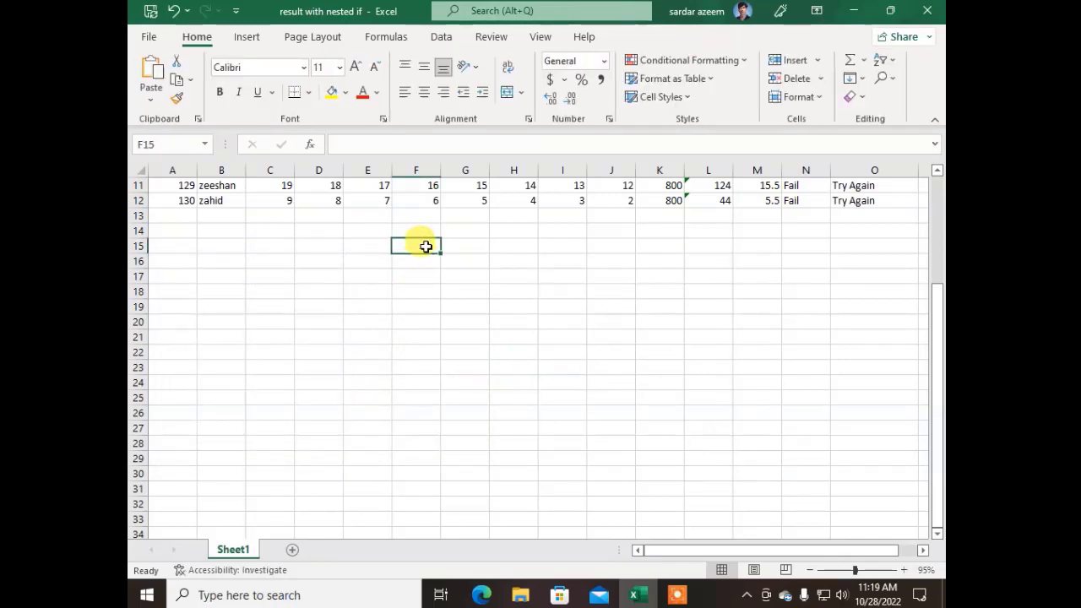
pyautogui.click(246, 38)
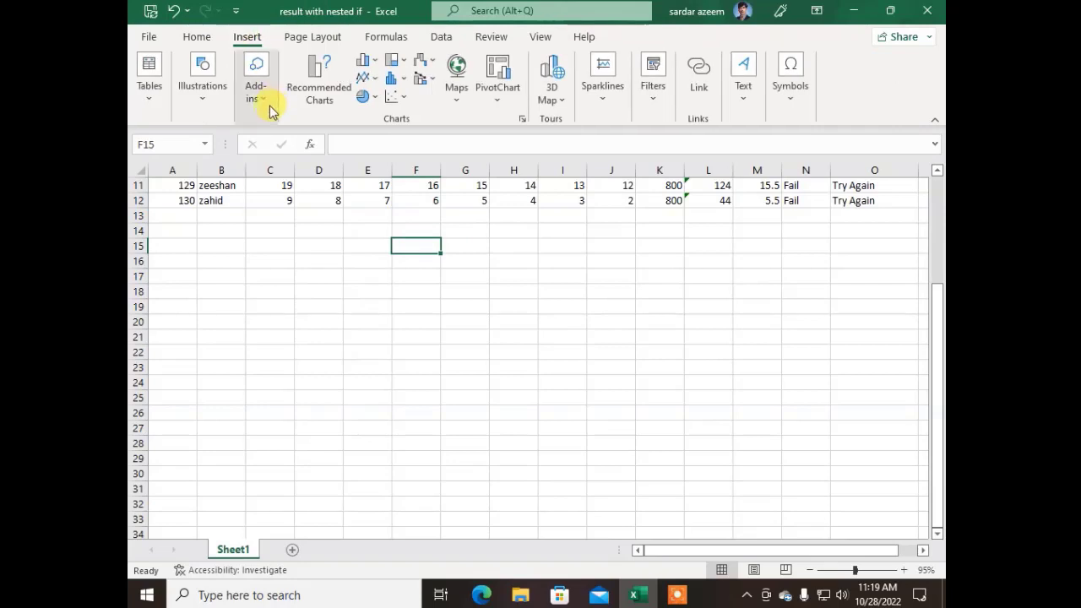
pyautogui.click(217, 102)
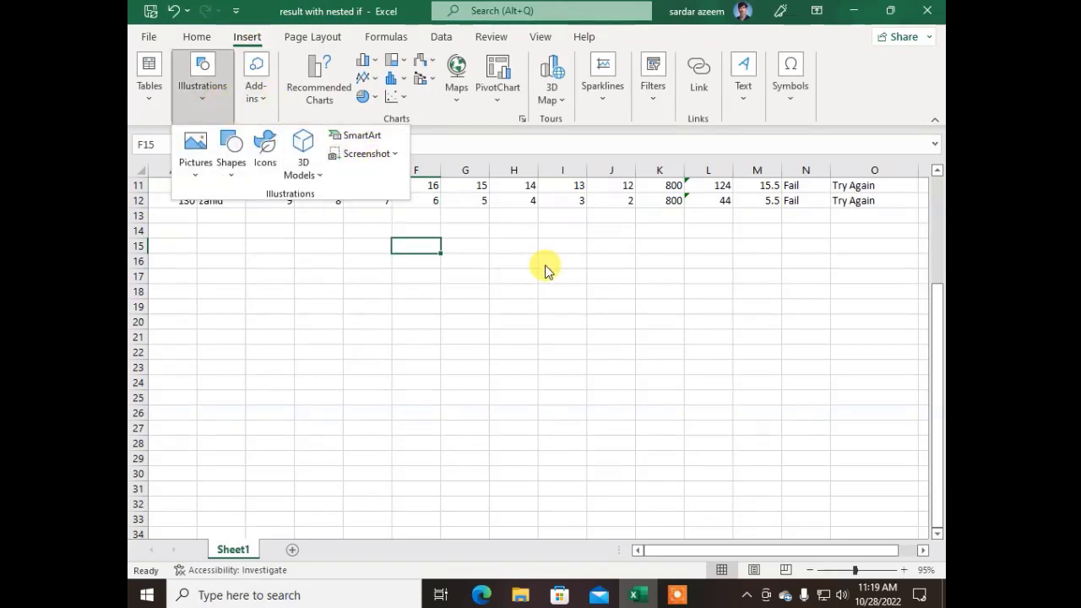
pyautogui.click(456, 332)
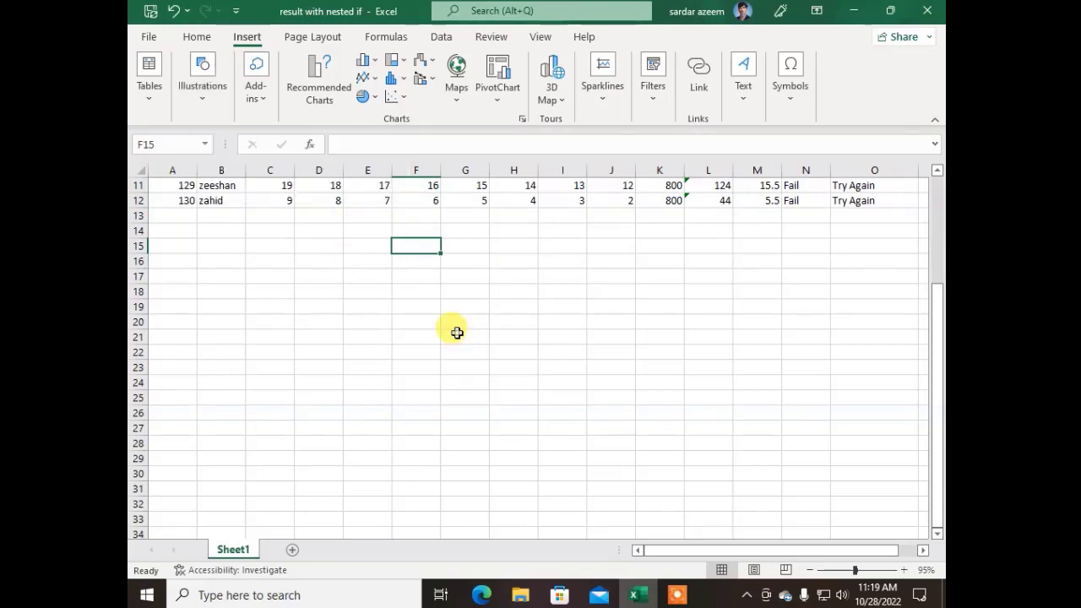
# Open the SkillsMaster image from the desktop in the photo viewer, and switch back to the Excel workbook.
pyautogui.click(854, 10)
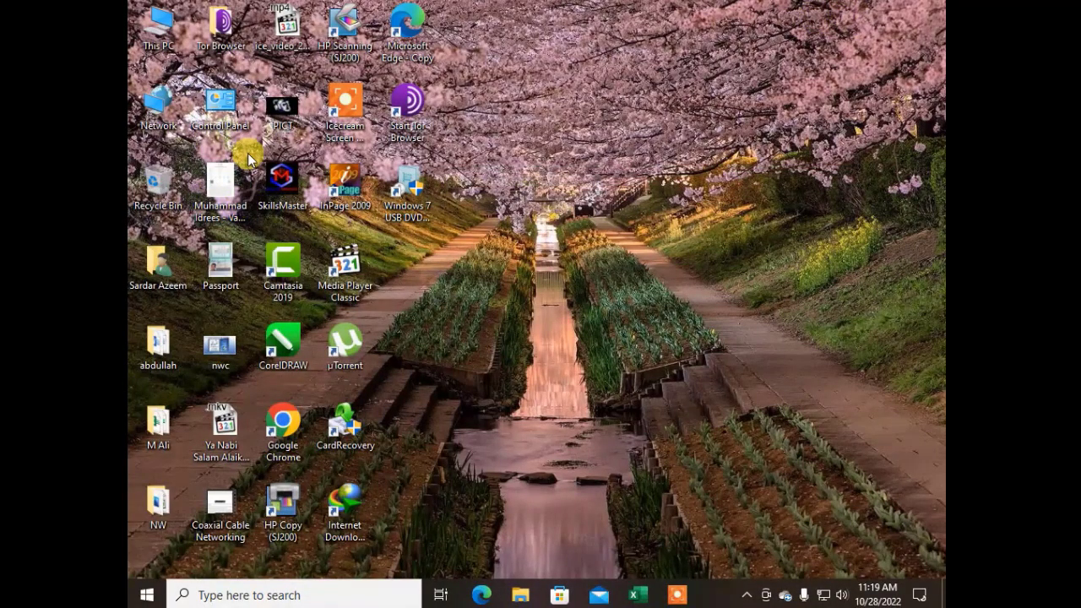
pyautogui.doubleClick(266, 176)
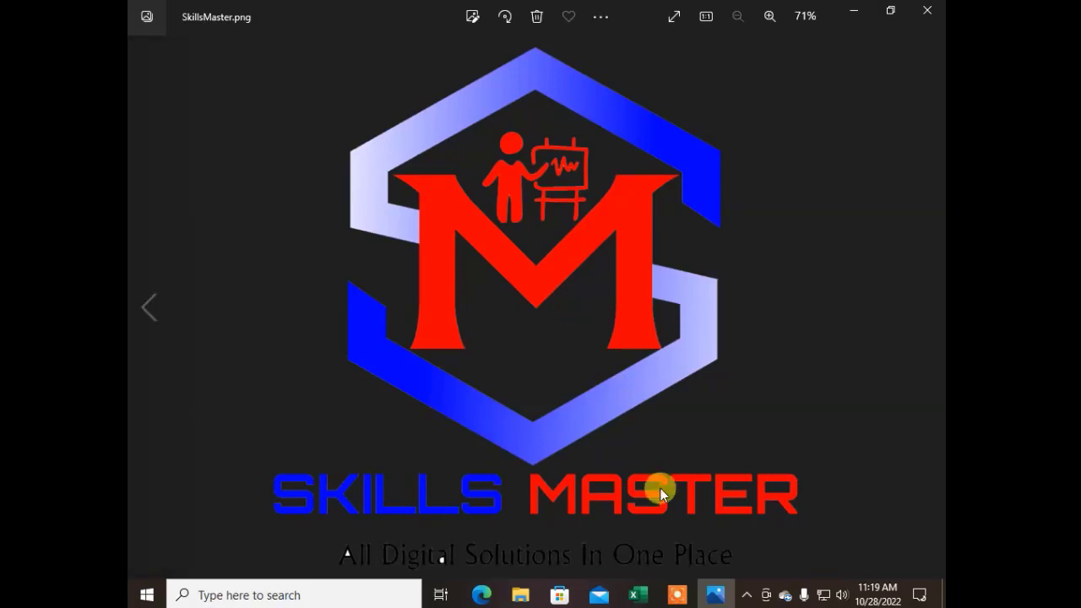
pyautogui.click(643, 596)
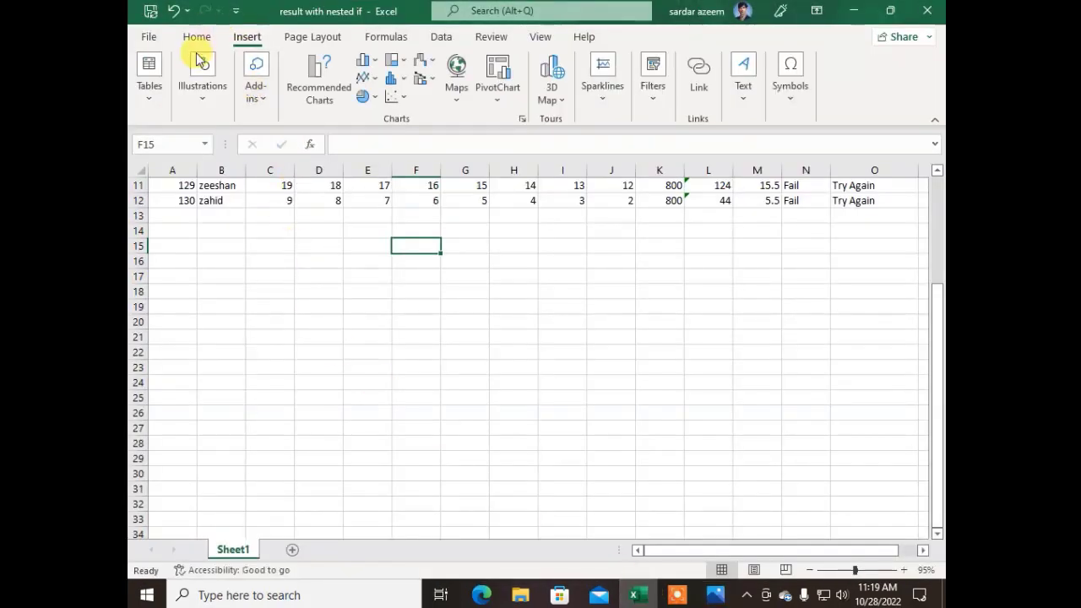
# Insert a screenshot of the open photo viewer window showing the Skills Master logo at cell F15.
pyautogui.click(199, 97)
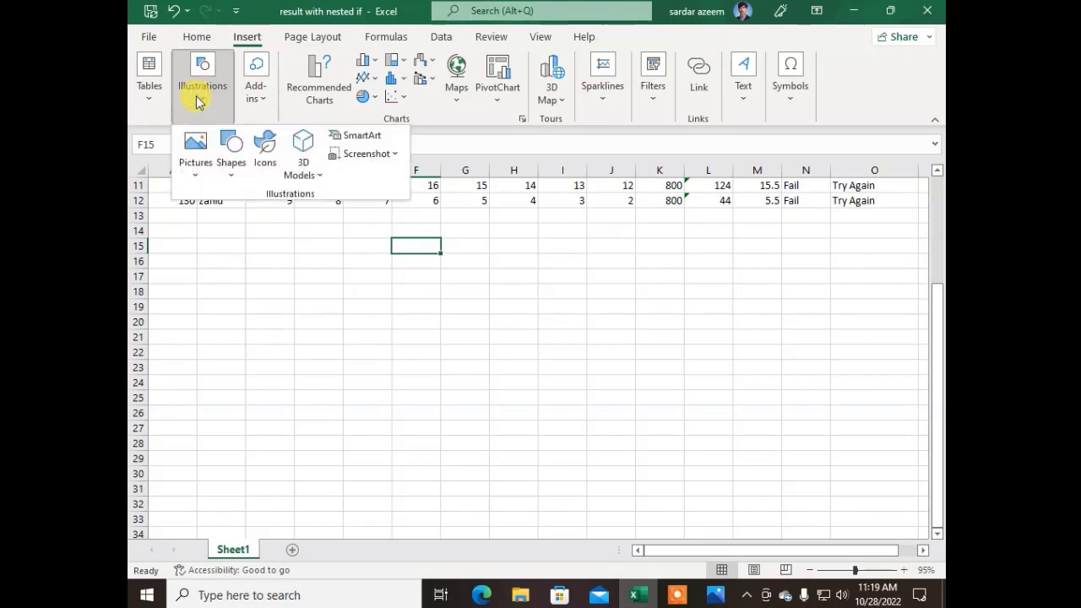
pyautogui.click(367, 153)
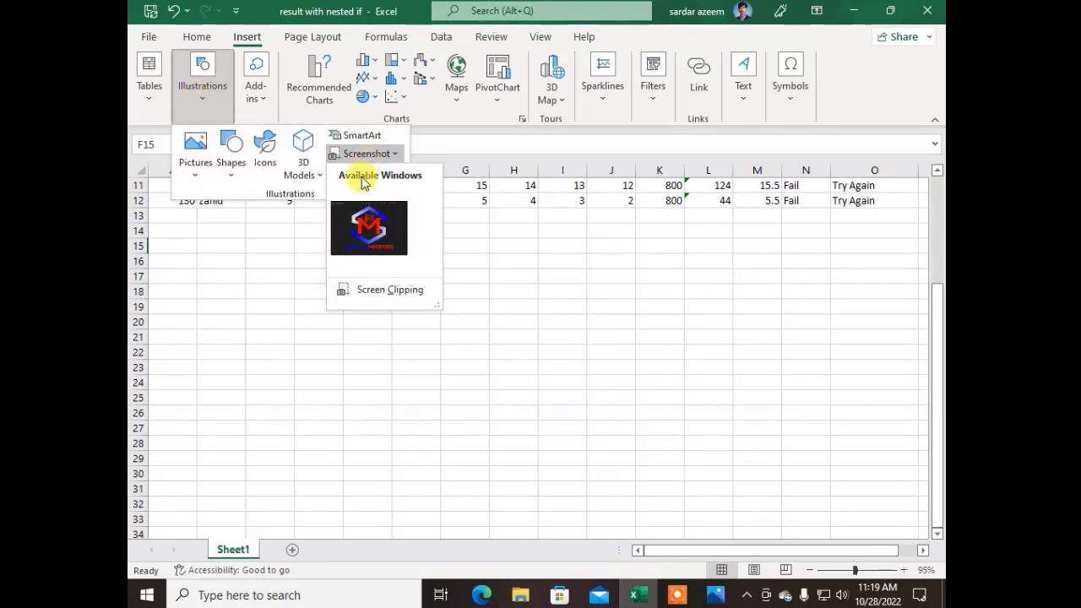
pyautogui.click(365, 242)
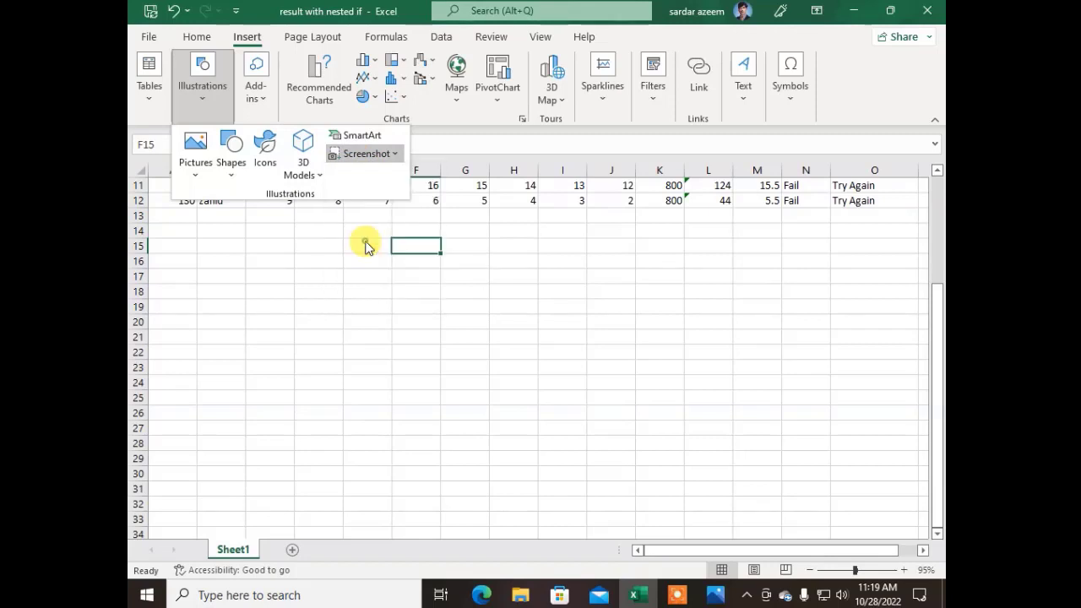
pyautogui.scroll(-4, 506, 350)
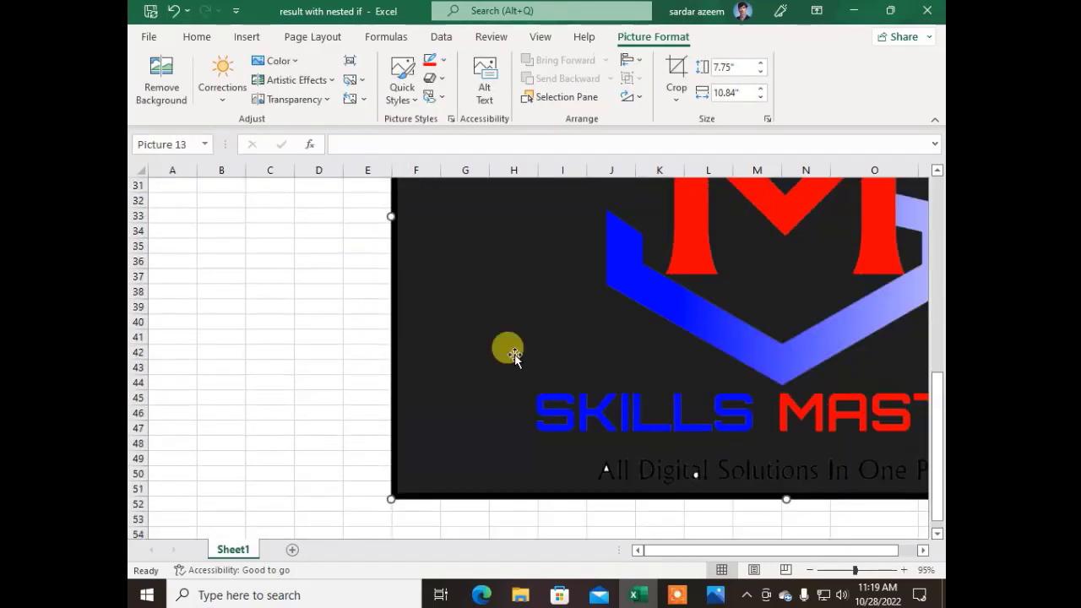
pyautogui.scroll(3, 571, 374)
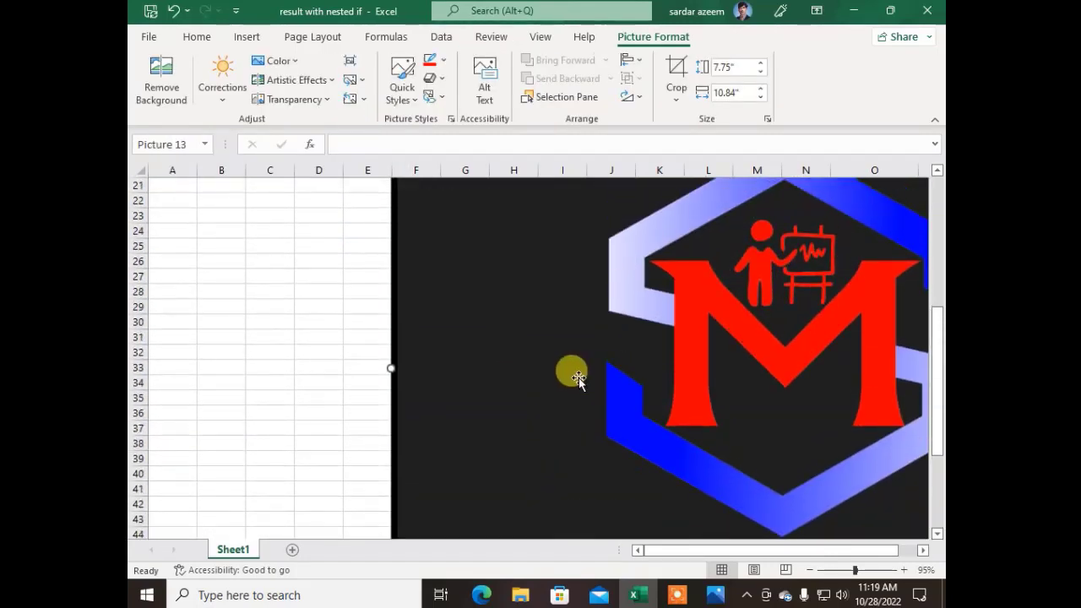
# Delete the inserted window screenshot from the sheet and close the photo viewer window.
pyautogui.press('Delete')
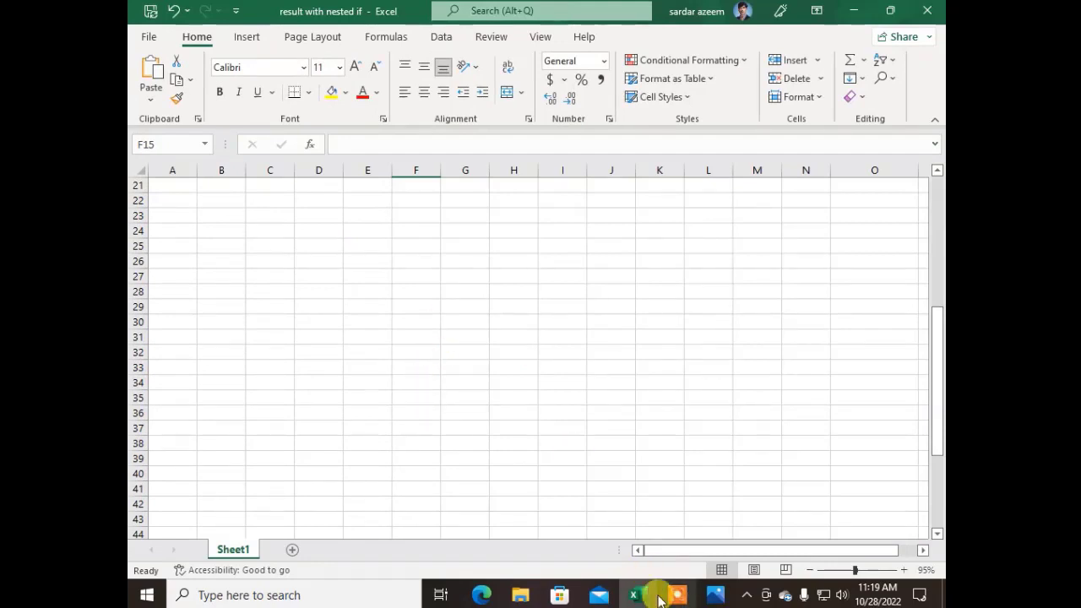
pyautogui.scroll(5, 544, 493)
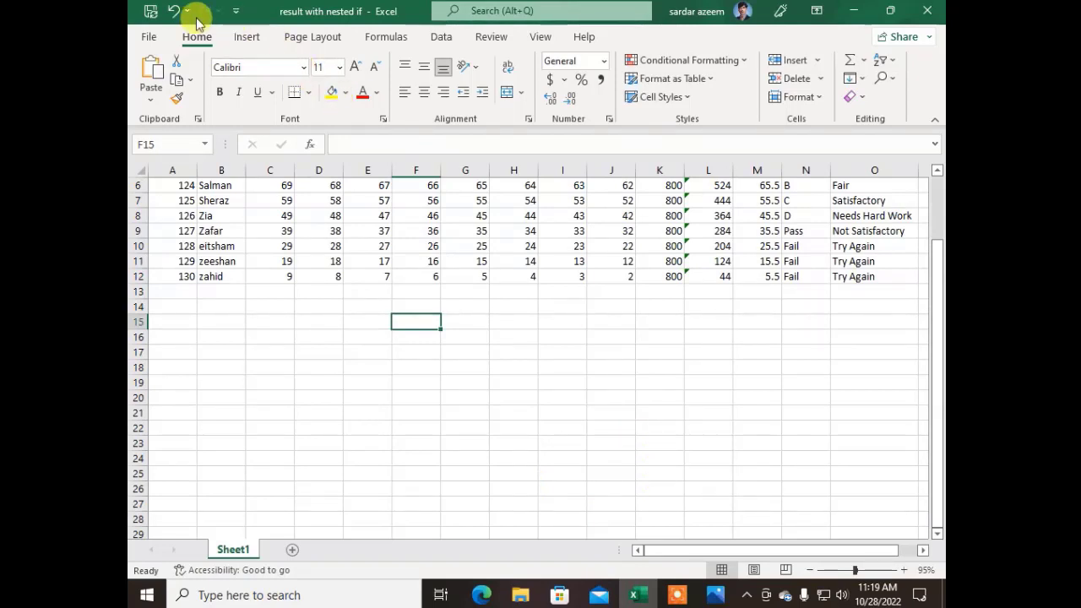
pyautogui.click(714, 591)
pyautogui.click(924, 15)
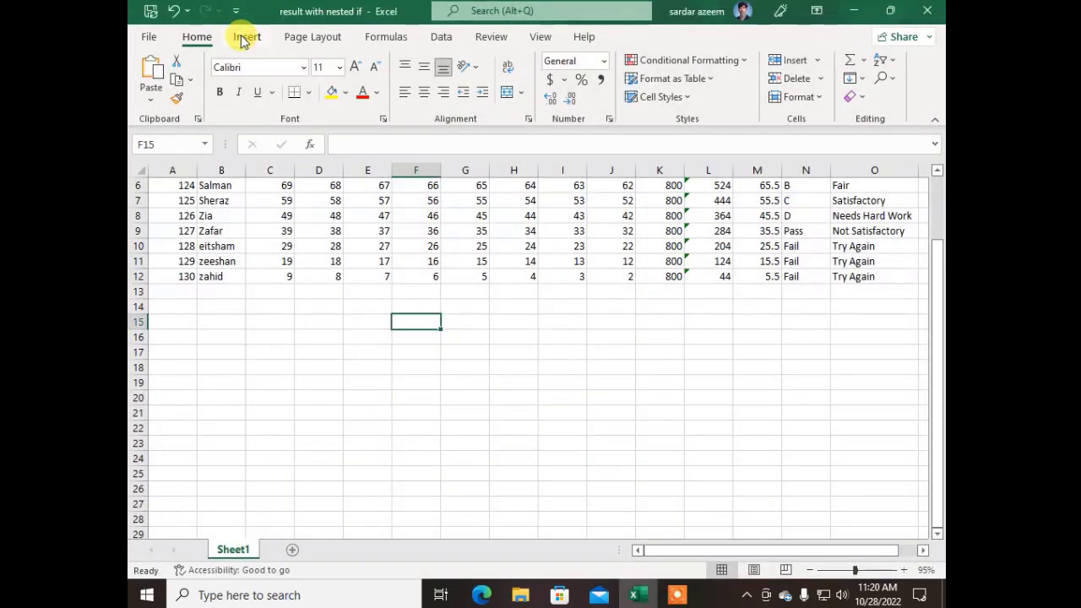
# Insert a screen clipping of the desktop wallpaper, about 3.44 by 3.26 inches, and delete it from the sheet.
pyautogui.click(242, 38)
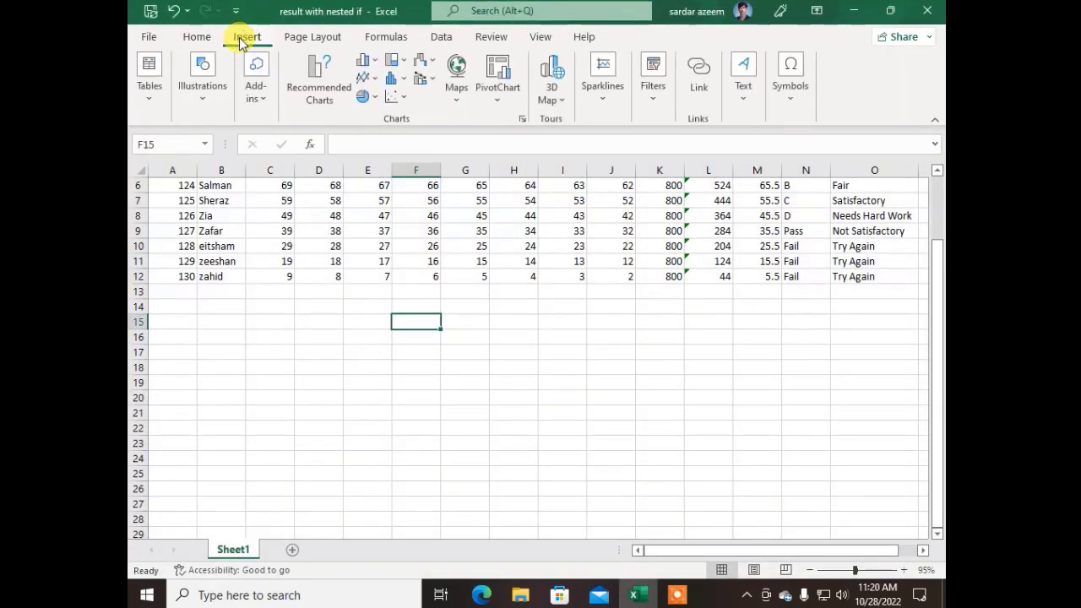
pyautogui.click(210, 106)
pyautogui.click(362, 153)
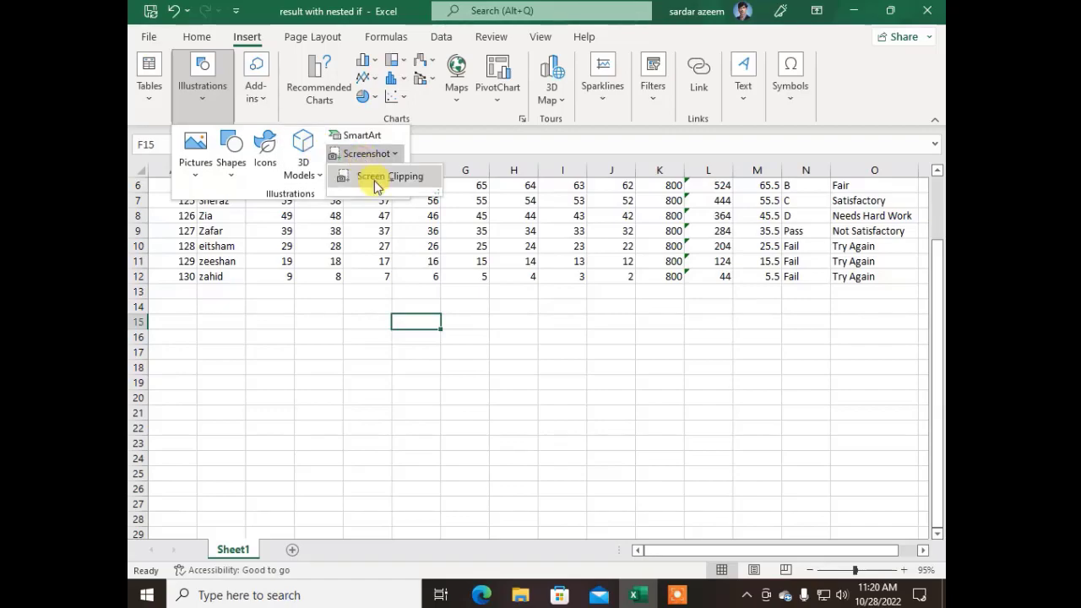
pyautogui.click(375, 179)
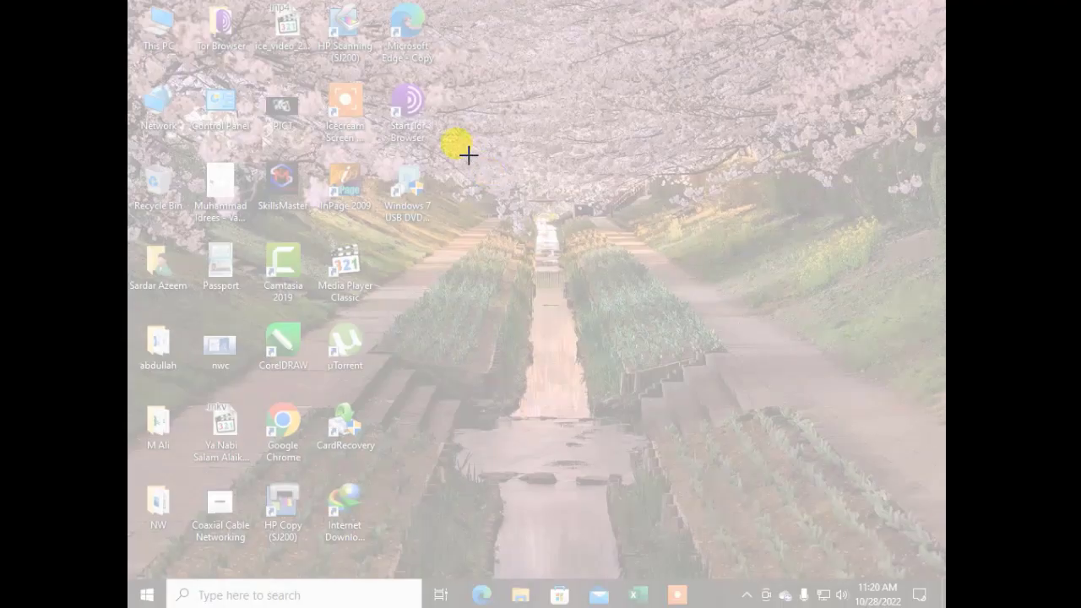
pyautogui.moveTo(468, 154); pyautogui.dragTo(730, 405)
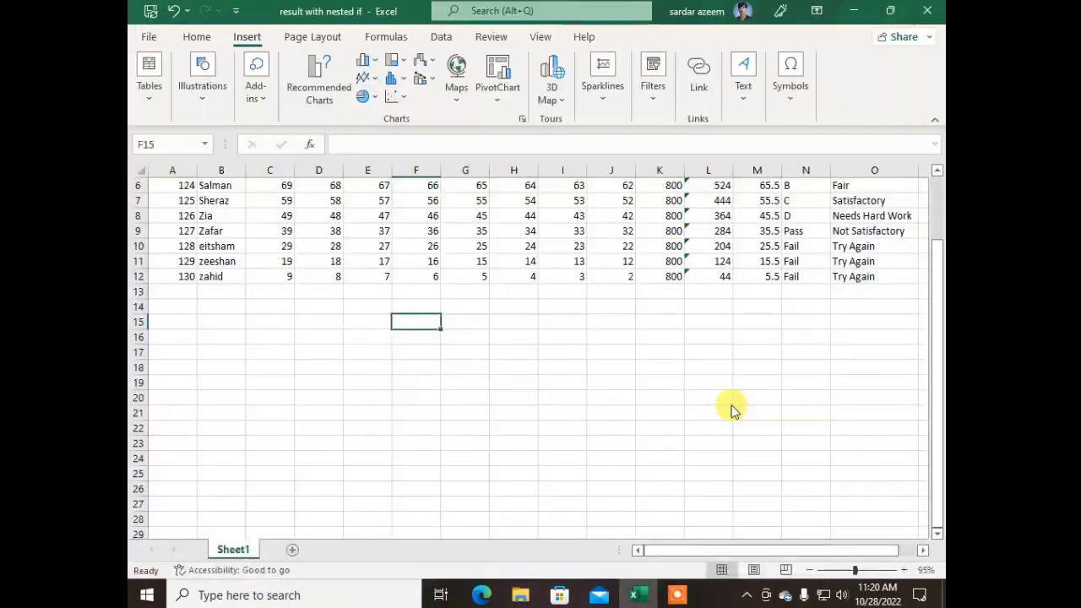
pyautogui.scroll(-3, 620, 329)
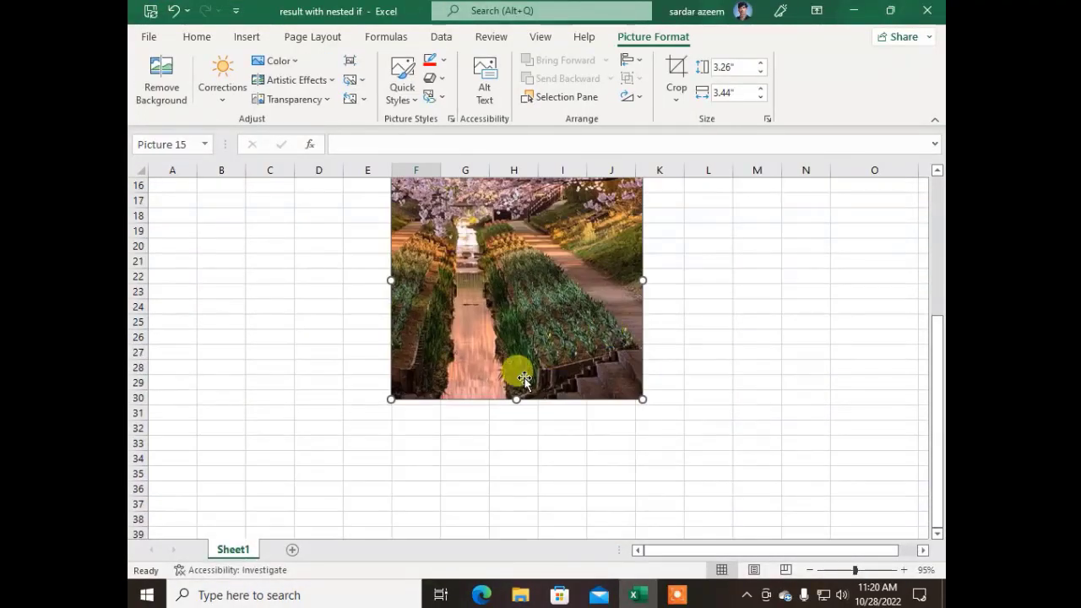
pyautogui.scroll(2, 523, 377)
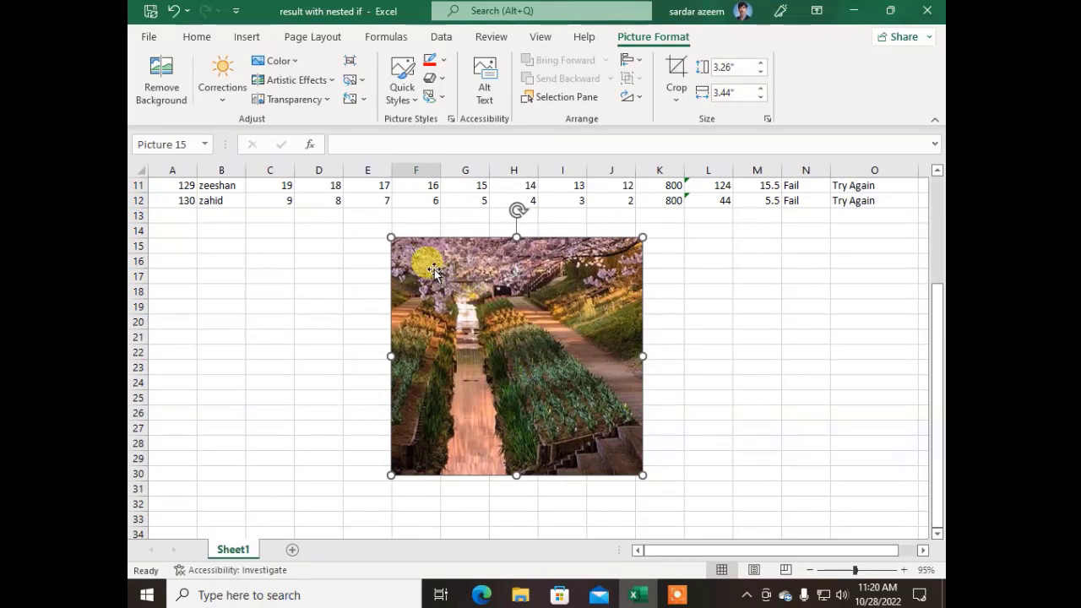
pyautogui.press('Delete')
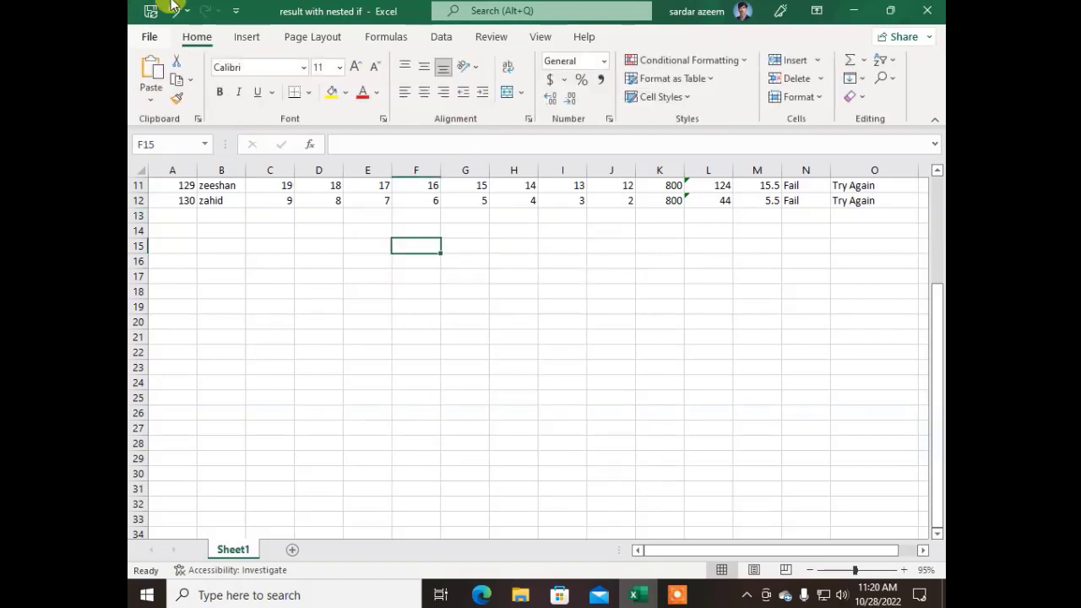
# Open the Office Add-ins store and browse the add-ins of all categories, sorted by popularity.
pyautogui.click(247, 37)
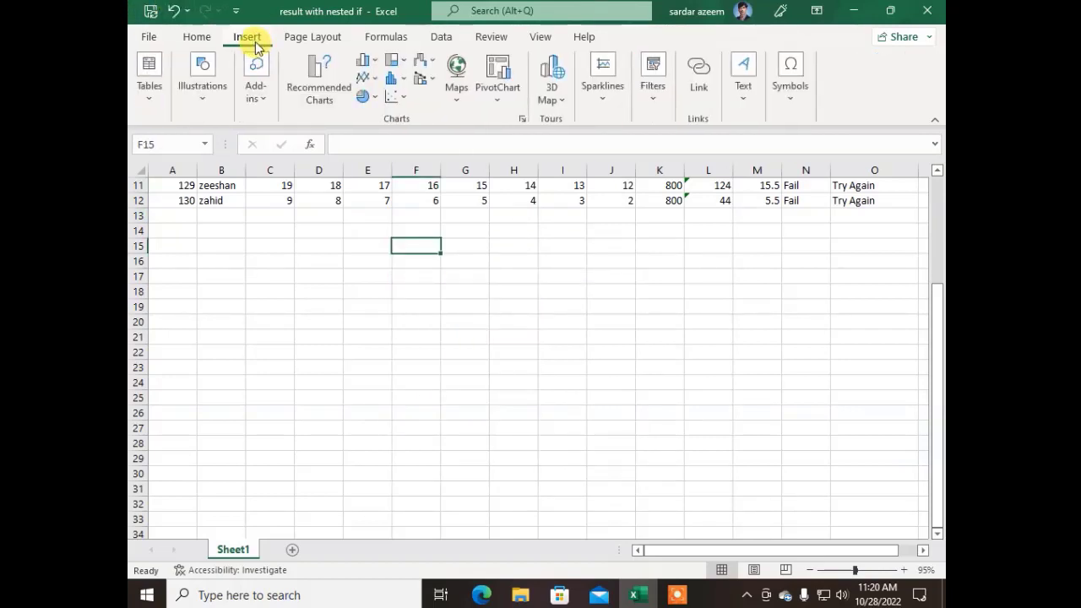
pyautogui.click(252, 94)
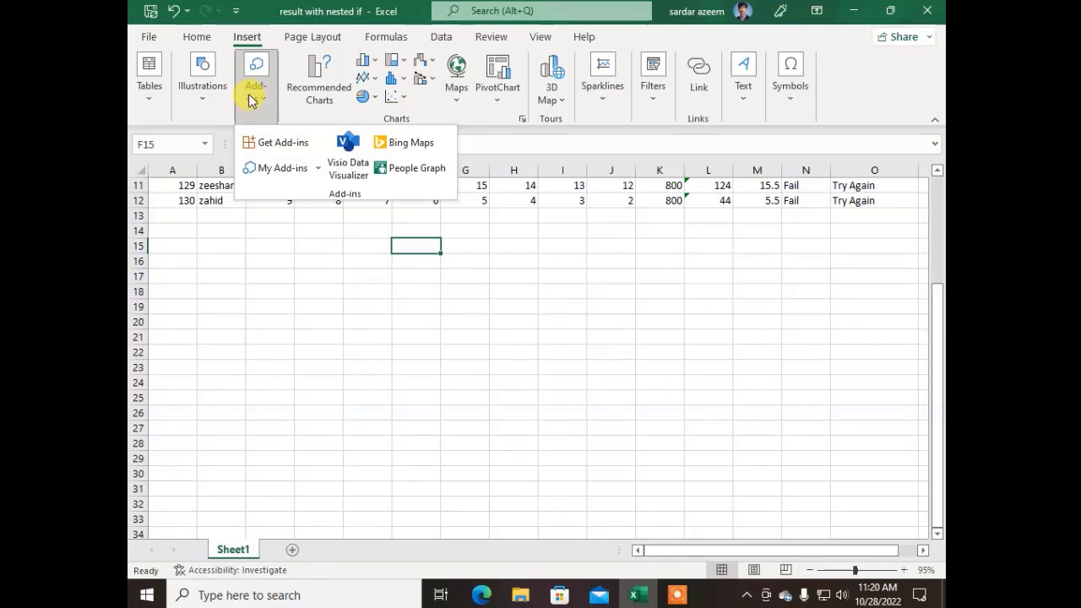
pyautogui.click(261, 145)
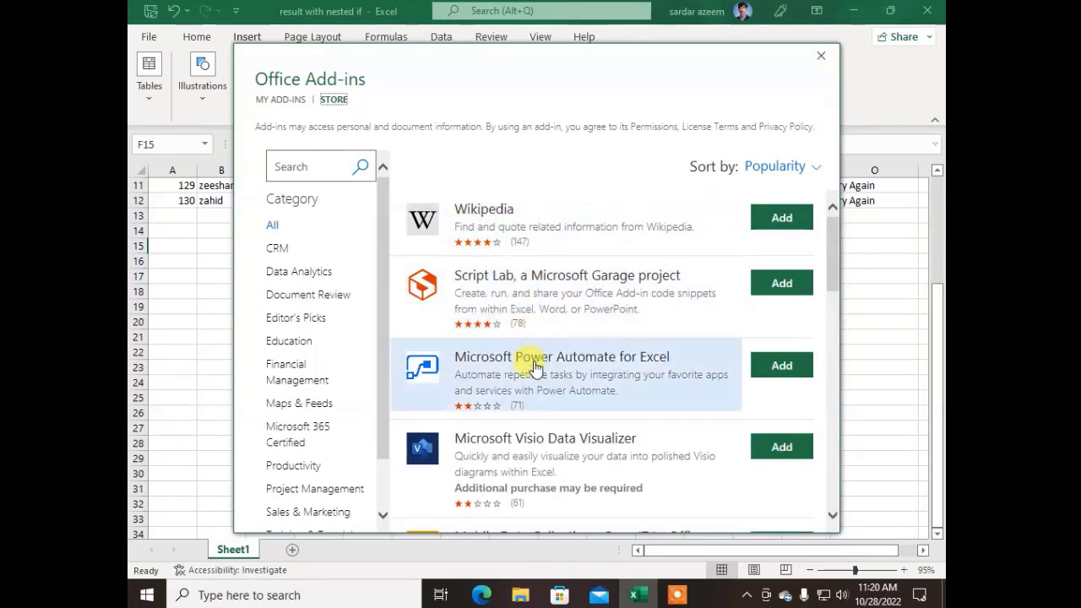
pyautogui.scroll(-3, 528, 372)
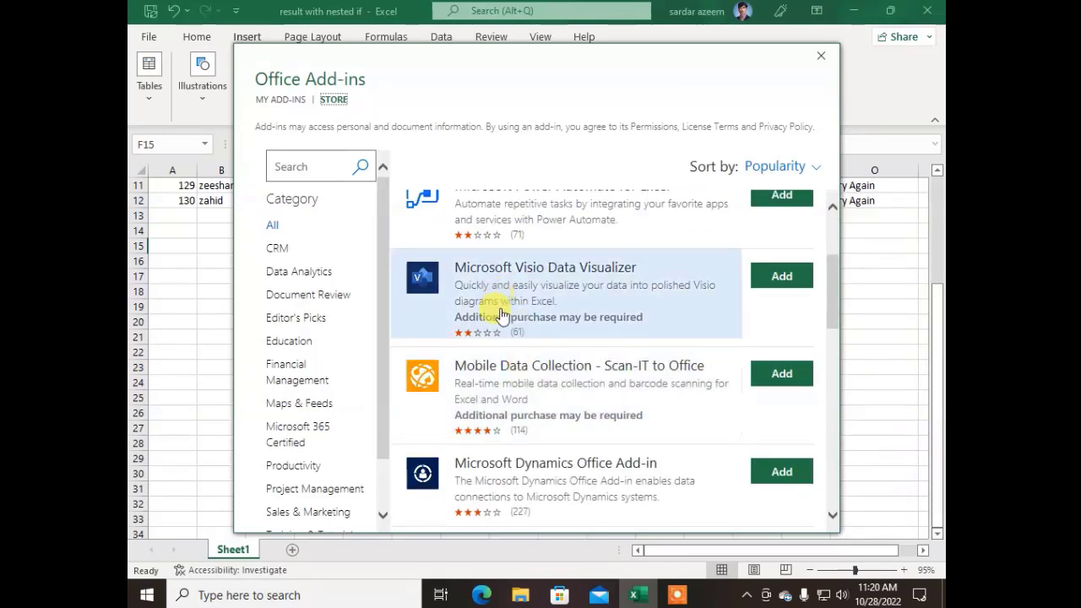
pyautogui.scroll(-1, 525, 368)
pyautogui.scroll(-5, 528, 371)
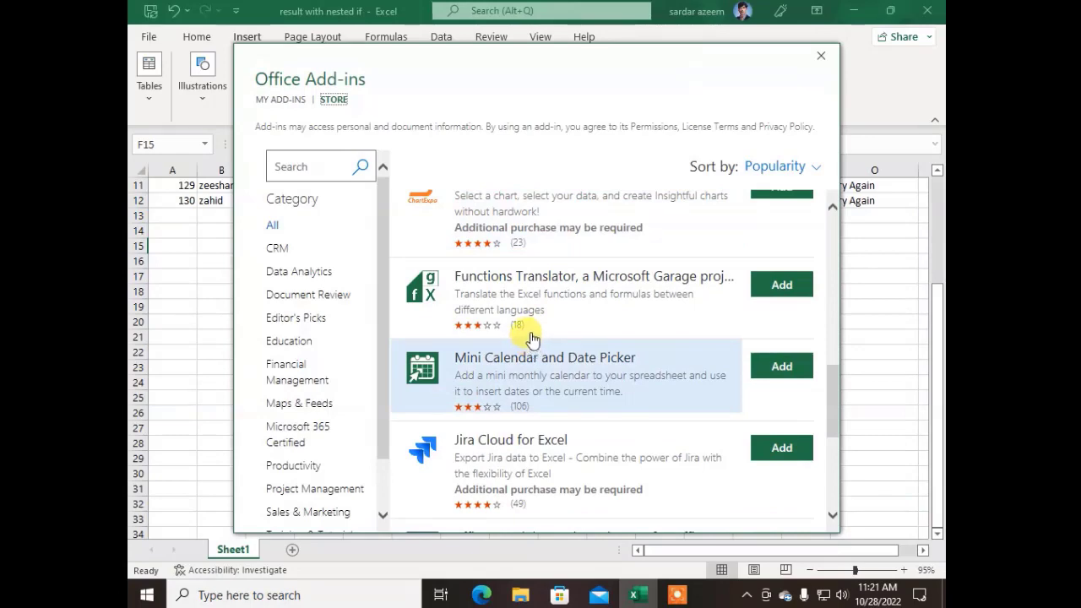
pyautogui.scroll(-1, 488, 291)
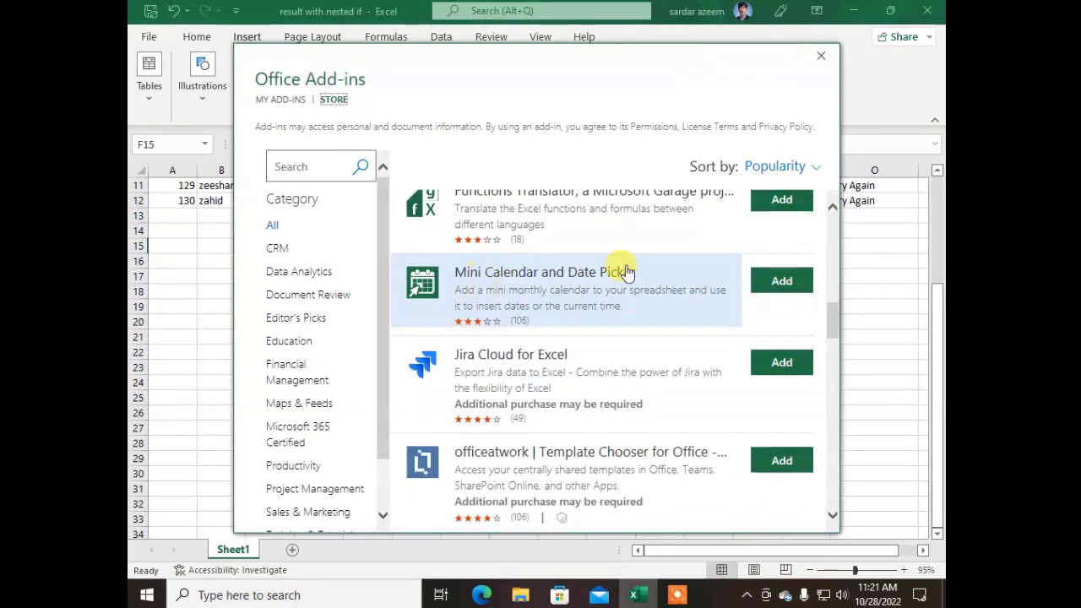
pyautogui.scroll(-5, 605, 287)
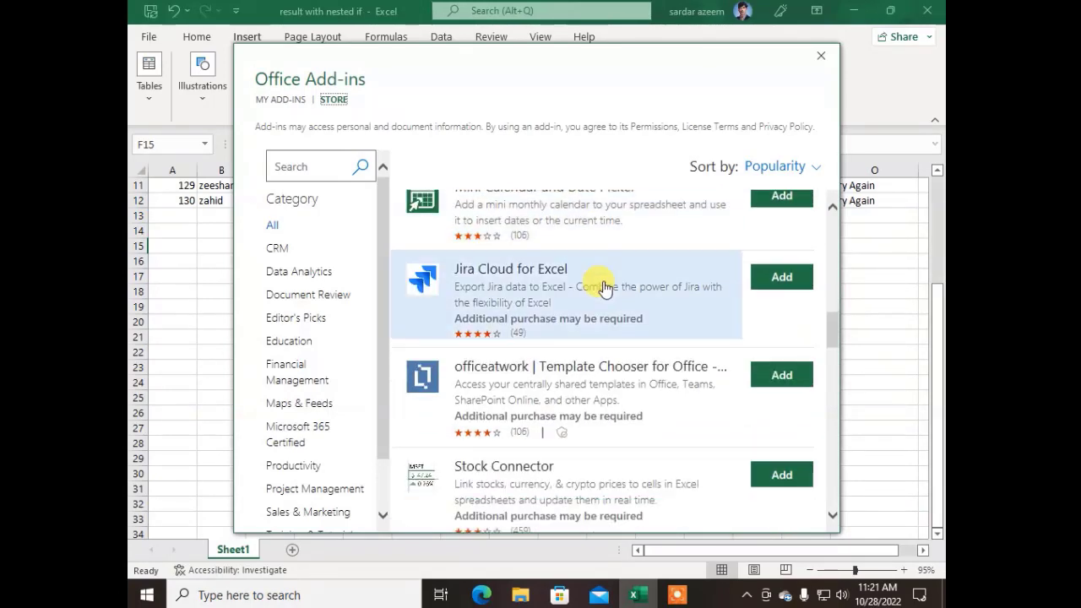
pyautogui.scroll(-1, 605, 287)
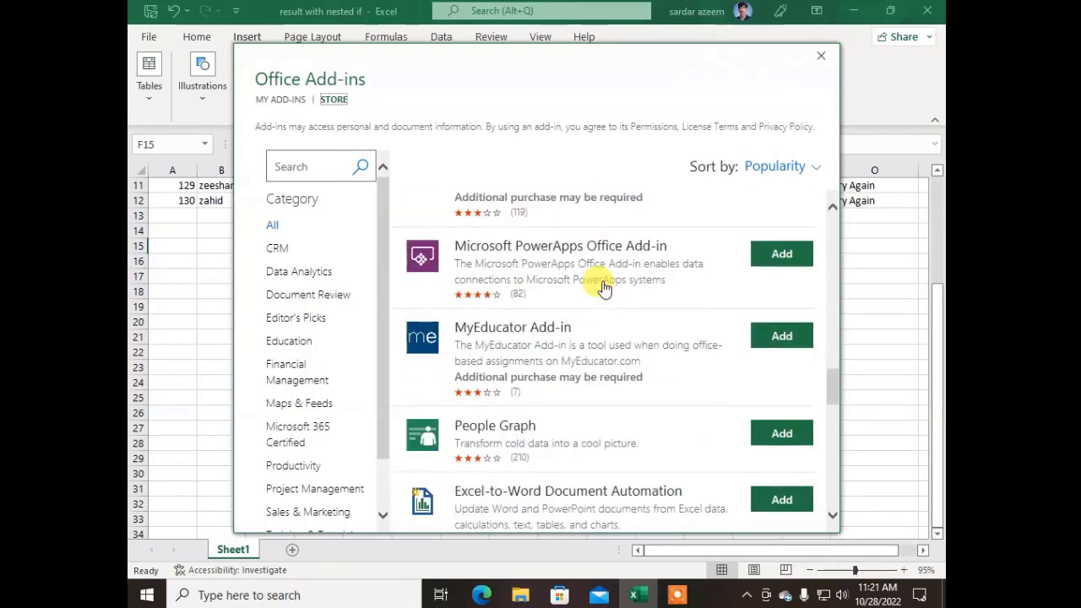
pyautogui.scroll(-5, 604, 287)
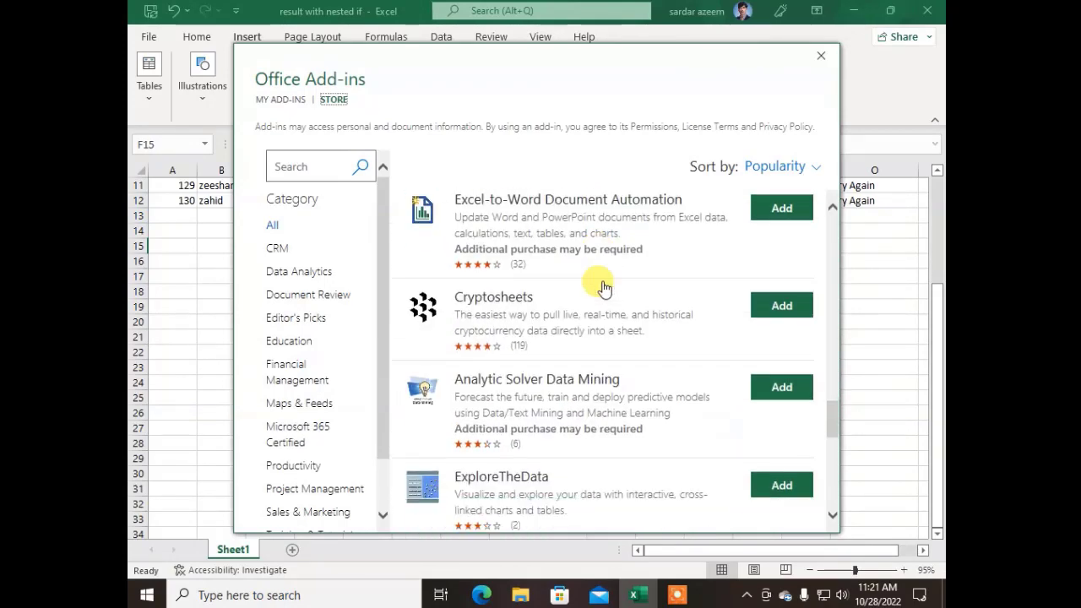
pyautogui.scroll(-6, 605, 287)
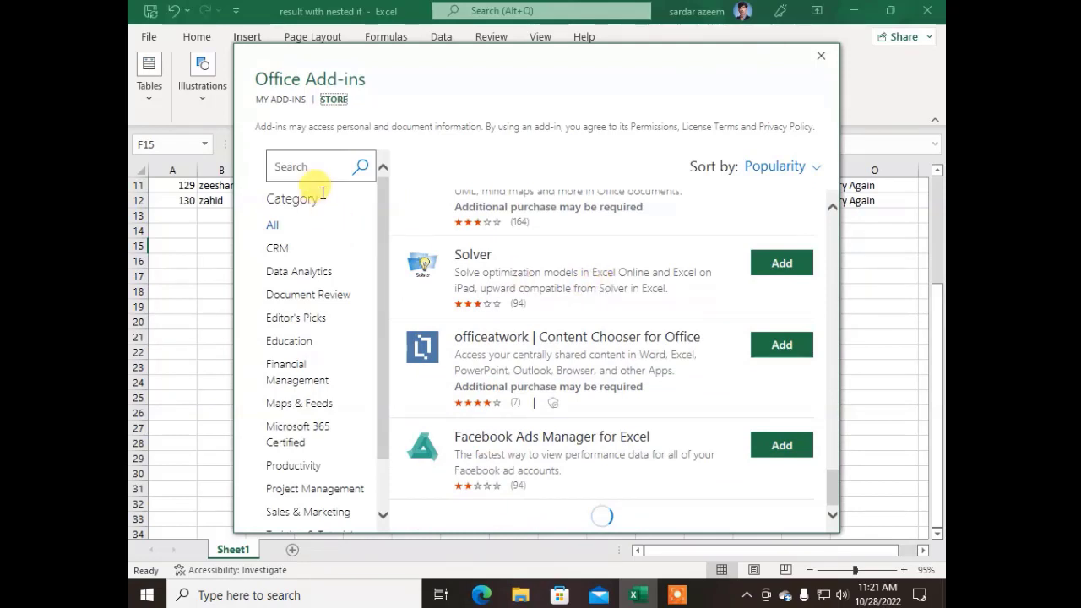
# Search the add-in store for "maths" and look through the matching add-ins.
pyautogui.click(295, 168)
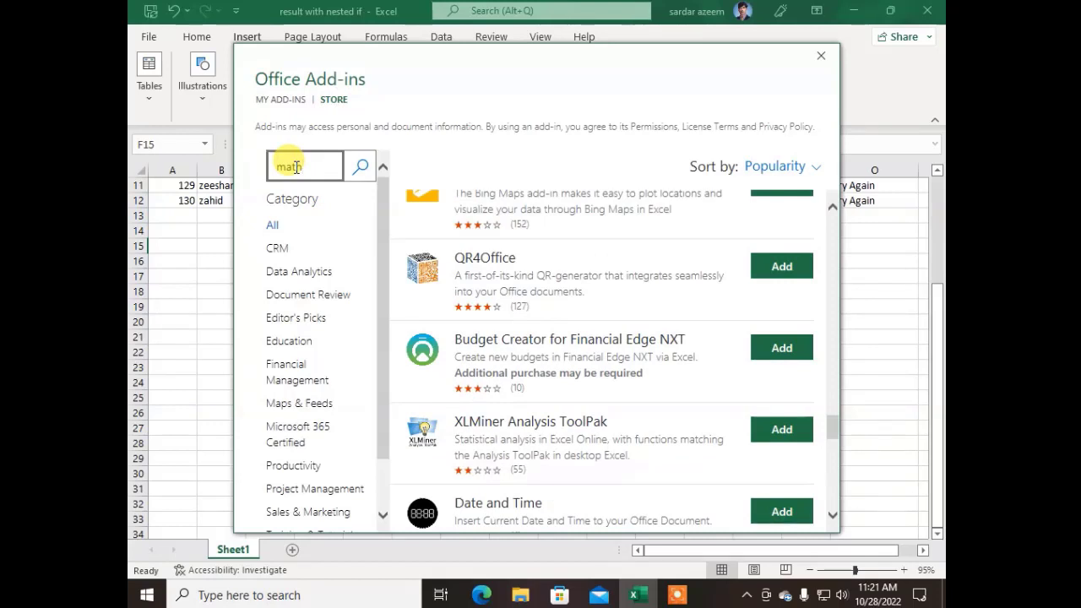
pyautogui.click(359, 168)
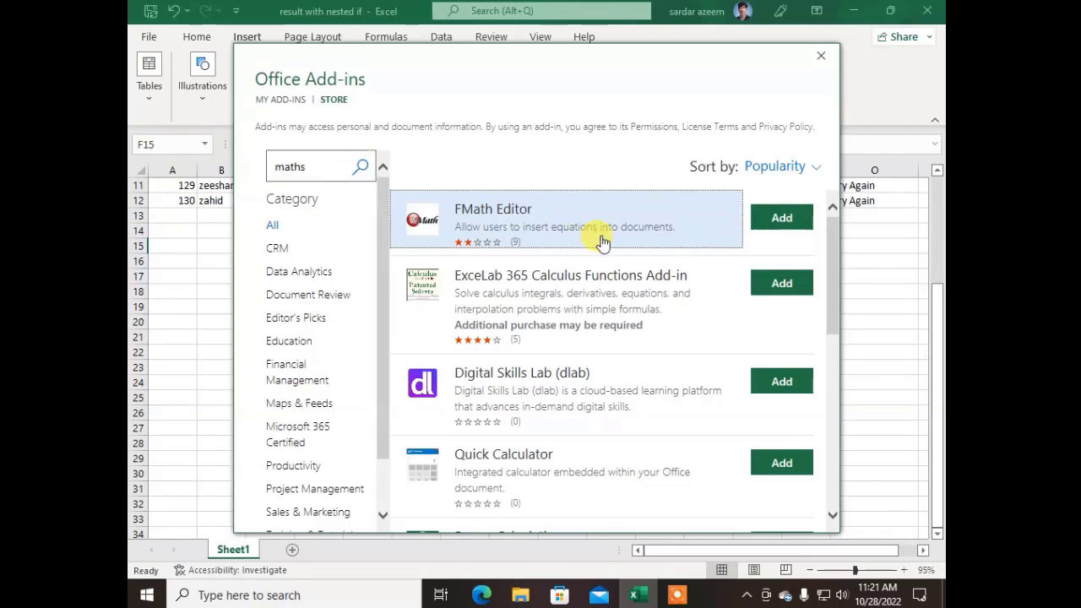
pyautogui.scroll(-3, 595, 381)
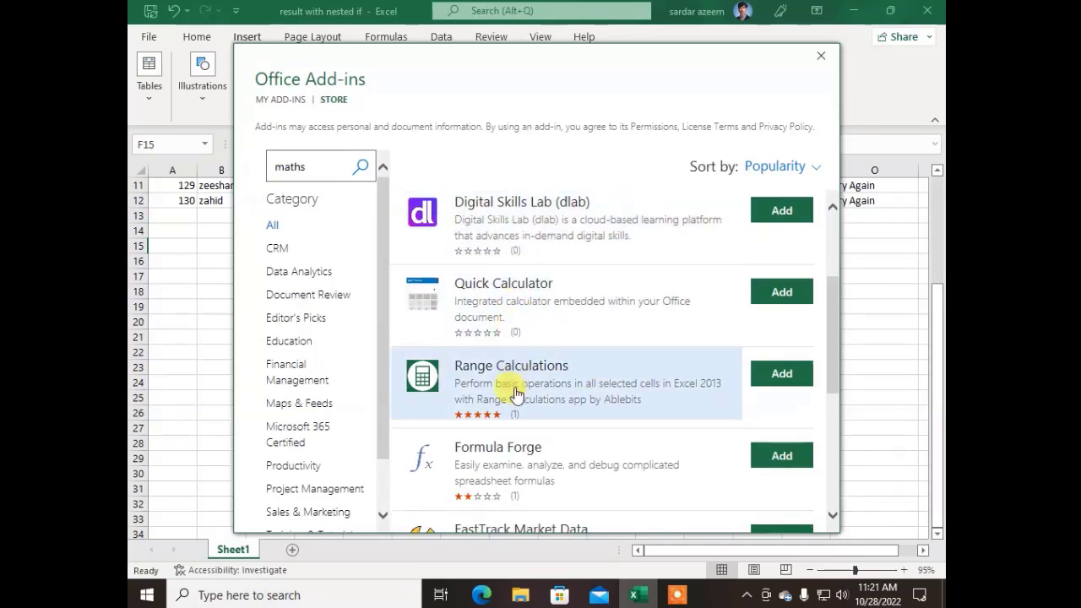
pyautogui.scroll(-2, 516, 395)
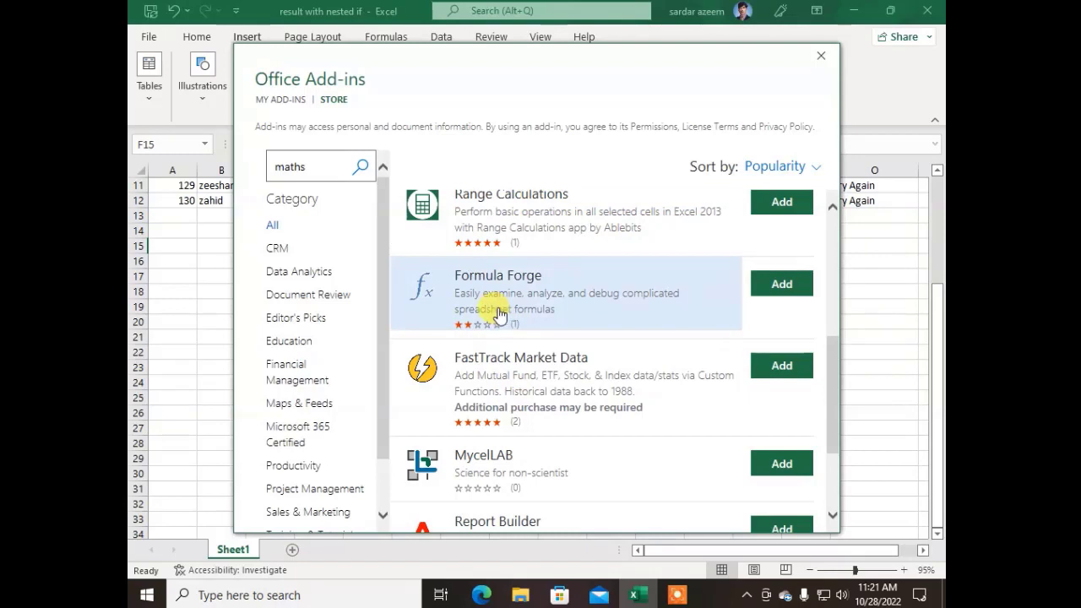
pyautogui.scroll(-3, 500, 314)
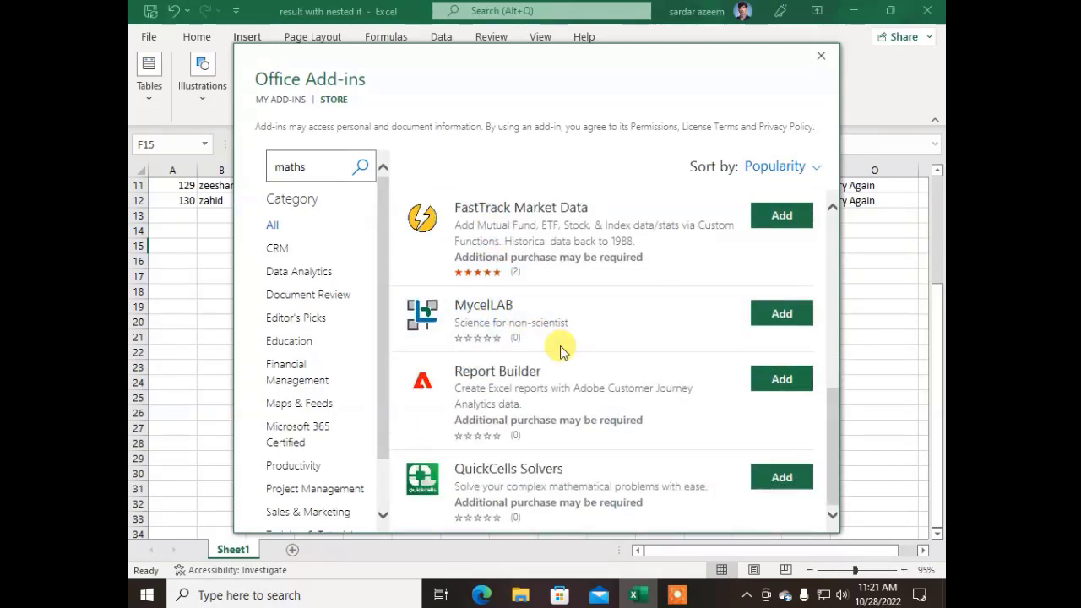
pyautogui.scroll(2, 562, 351)
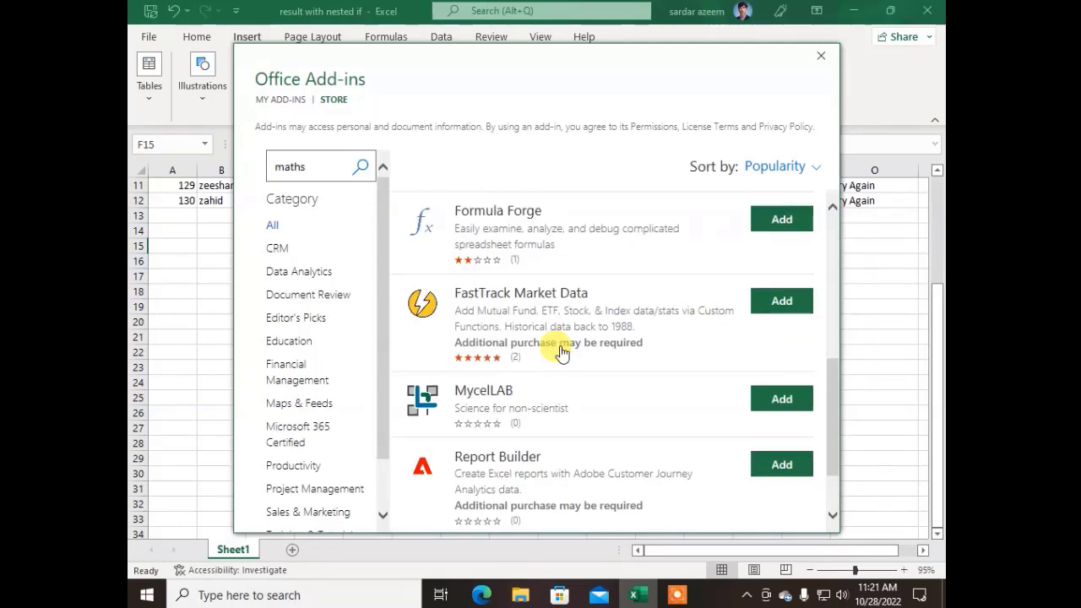
pyautogui.click(562, 351)
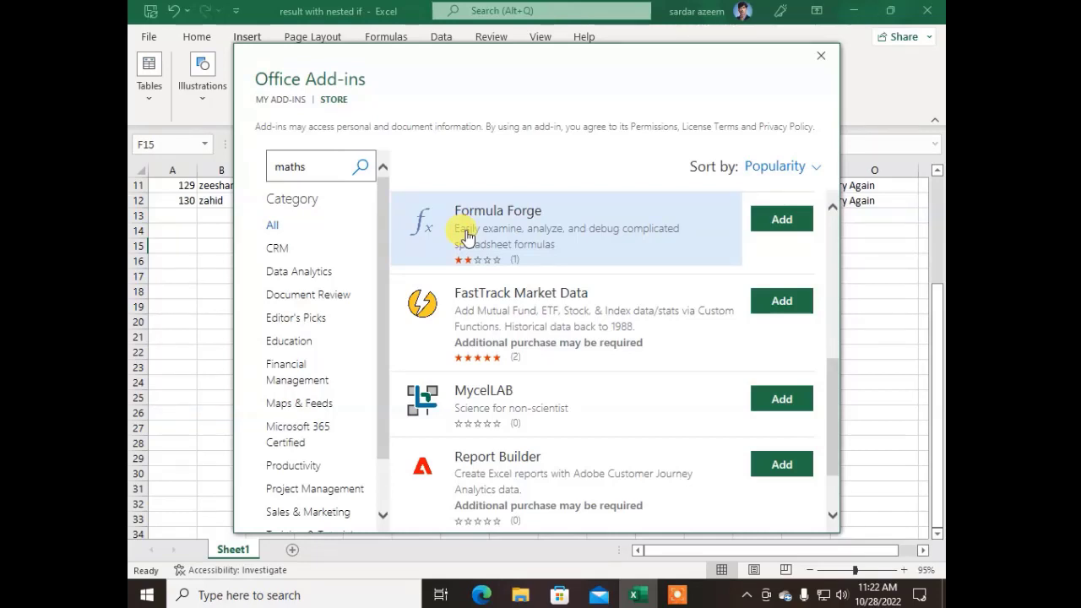
# Add the Formula Forge add-in to Excel, accepting its license terms and privacy policy.
pyautogui.click(774, 222)
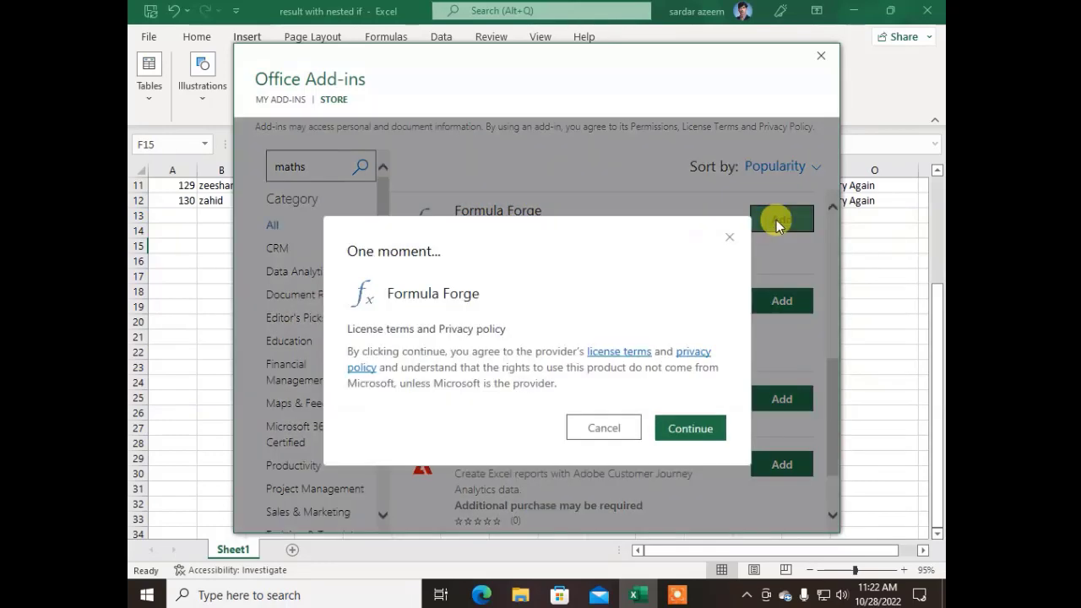
pyautogui.click(672, 345)
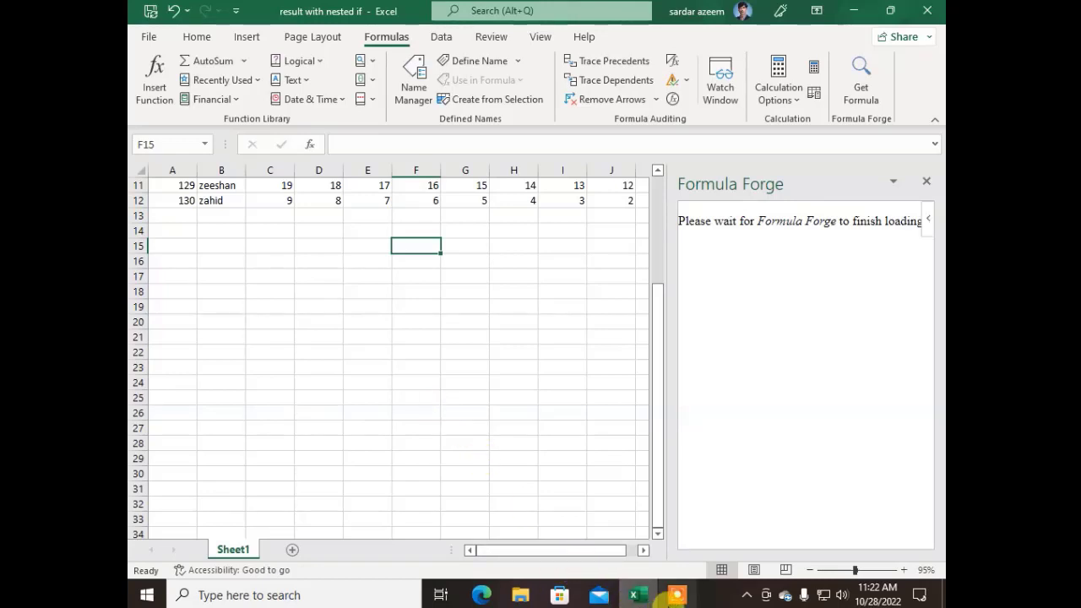
pyautogui.click(671, 596)
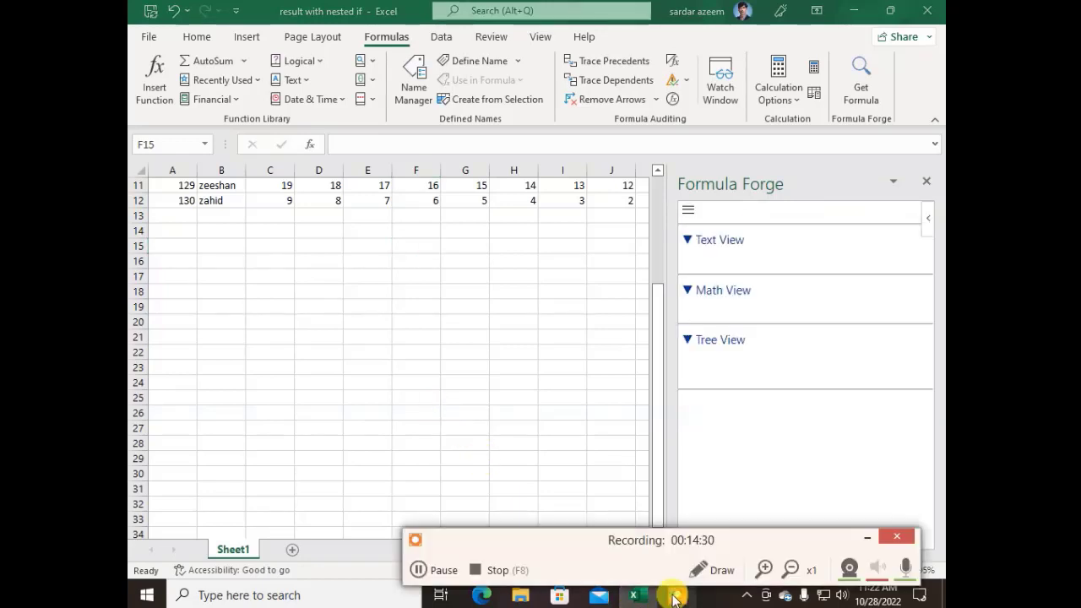
pyautogui.click(489, 573)
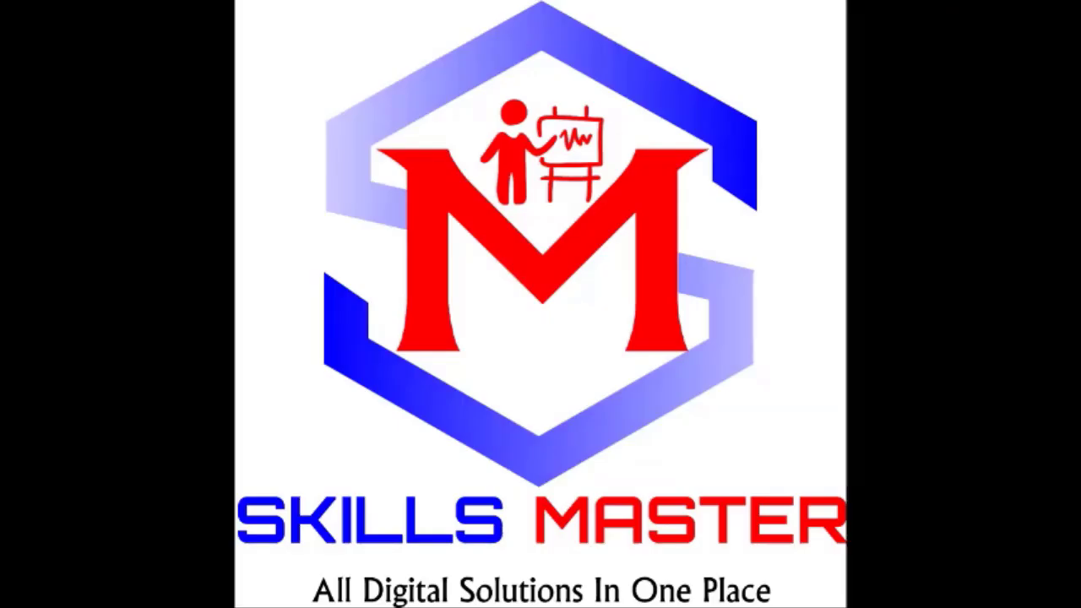